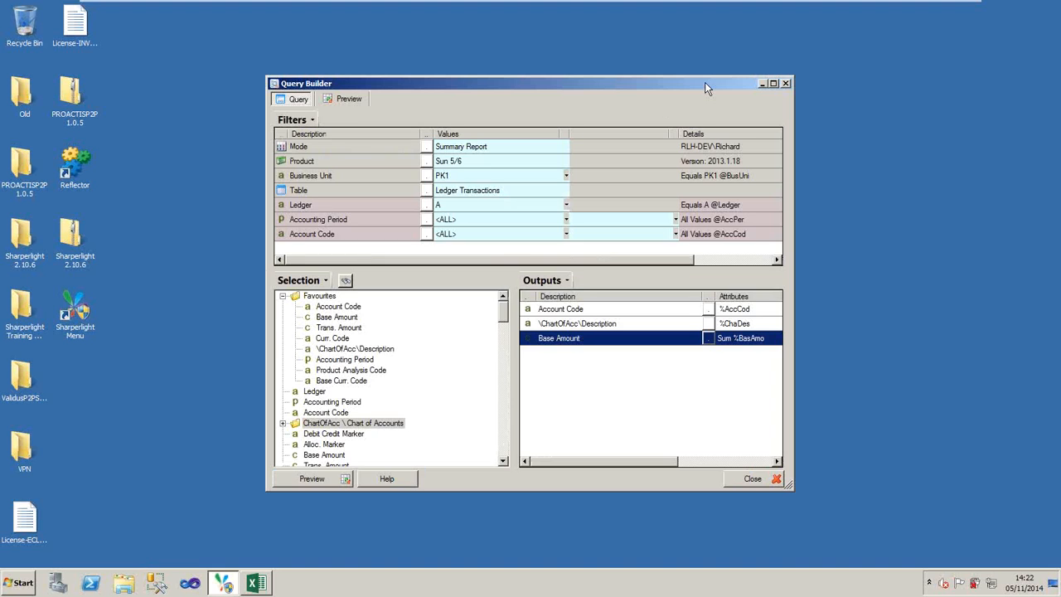
- Maximize the Query Builder window and review the available query modes without changing the Summary Report mode
{"action": "left_click", "coordinate": [773, 83]}
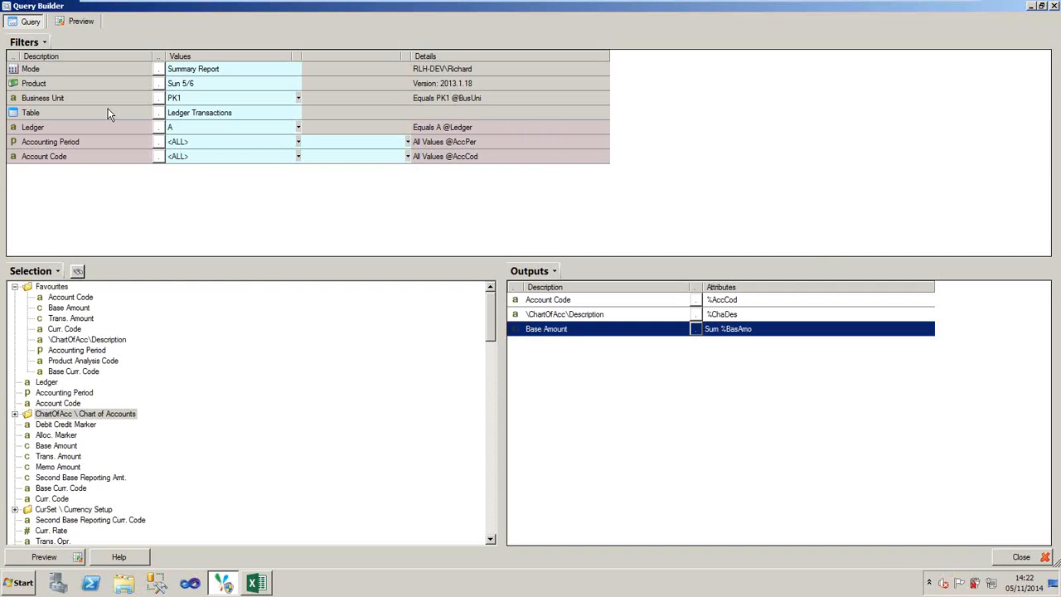
{"action": "left_click", "coordinate": [160, 70]}
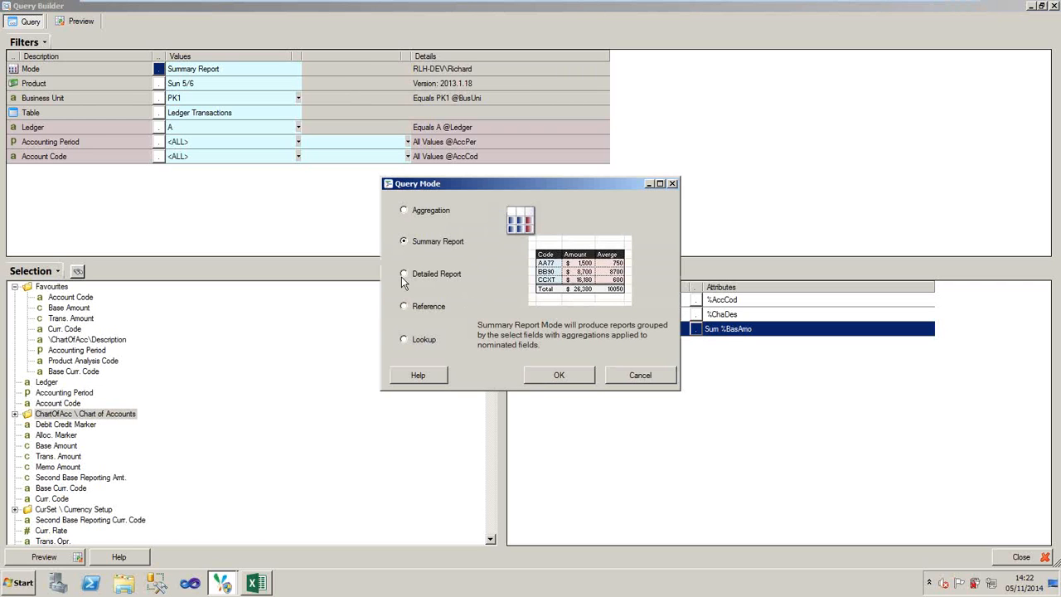
{"action": "left_click", "coordinate": [642, 375]}
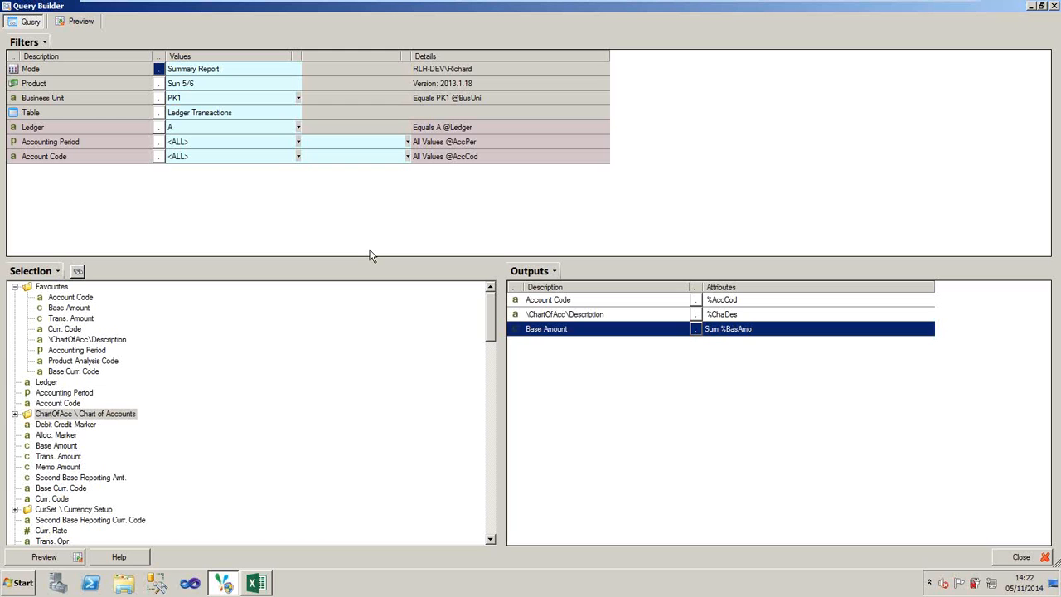
- Set the query's product to Microsoft Dynamics GP and choose company TWO for the Company Id filter
{"action": "left_click", "coordinate": [157, 86]}
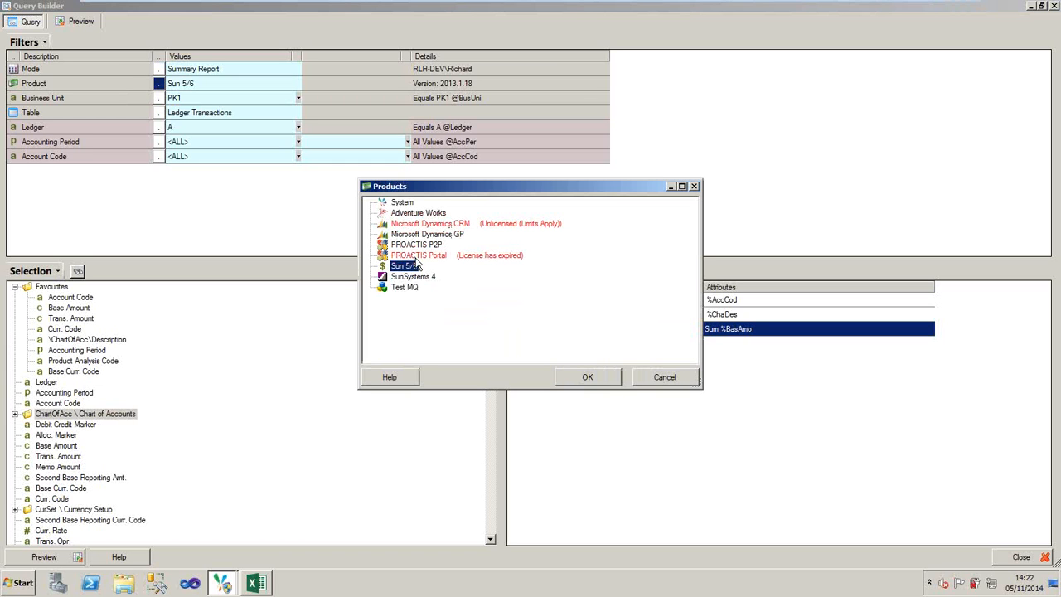
{"action": "double_click", "coordinate": [427, 235]}
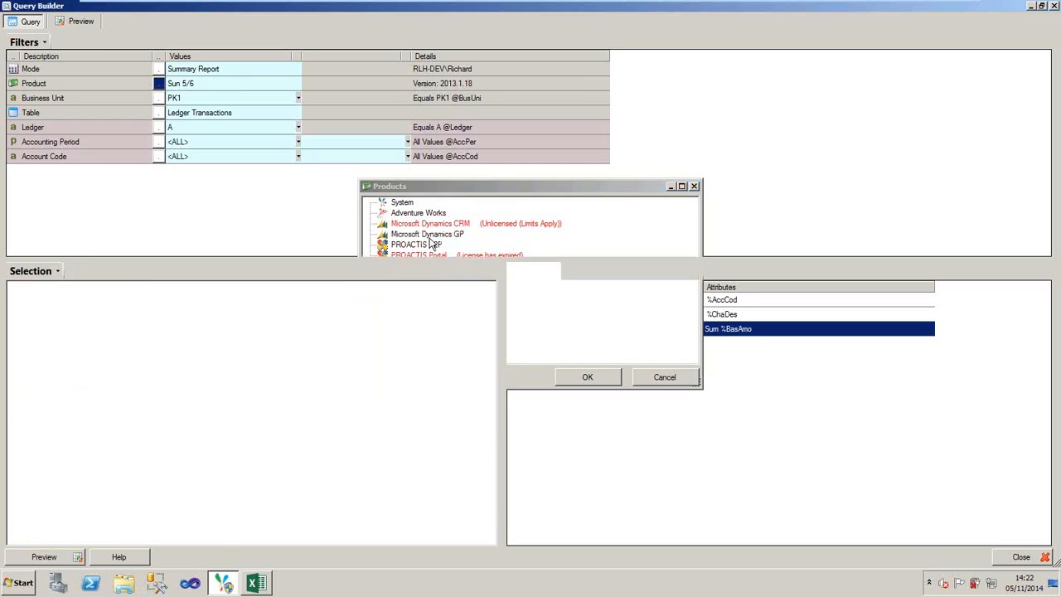
{"action": "left_click", "coordinate": [158, 83]}
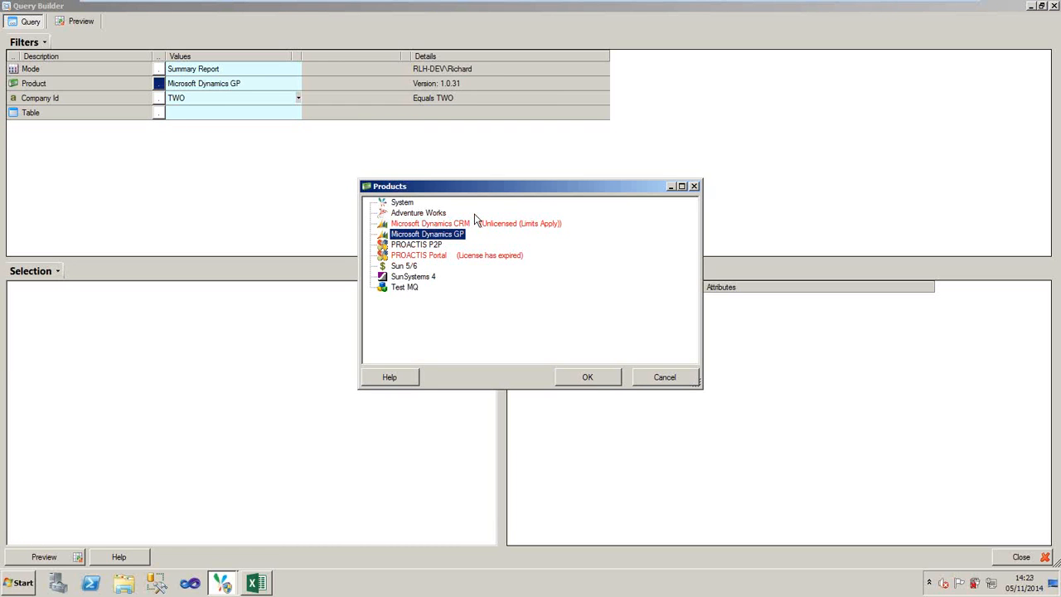
{"action": "double_click", "coordinate": [439, 235]}
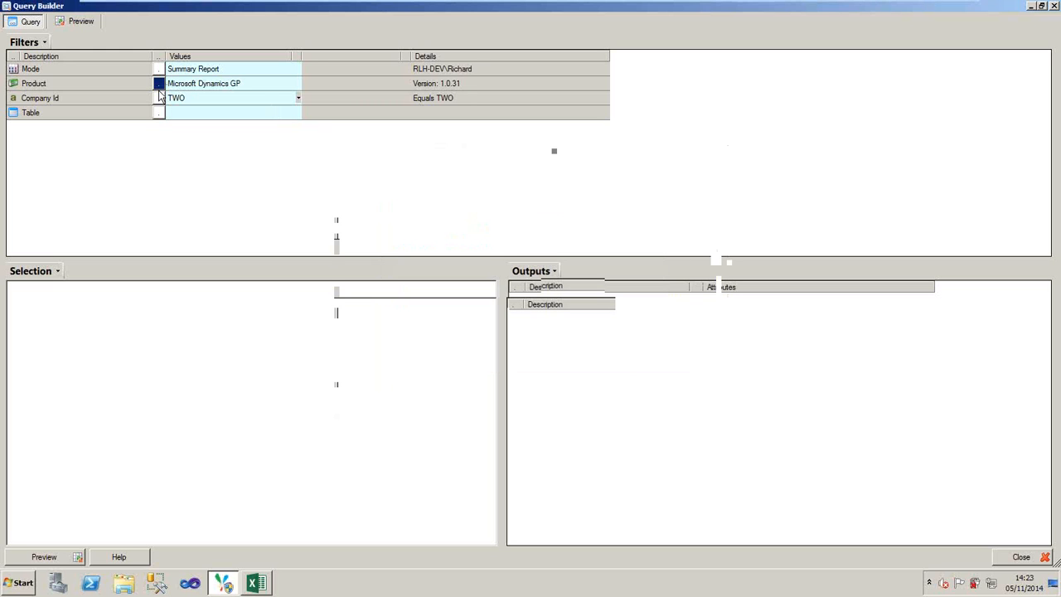
{"action": "left_click", "coordinate": [159, 97]}
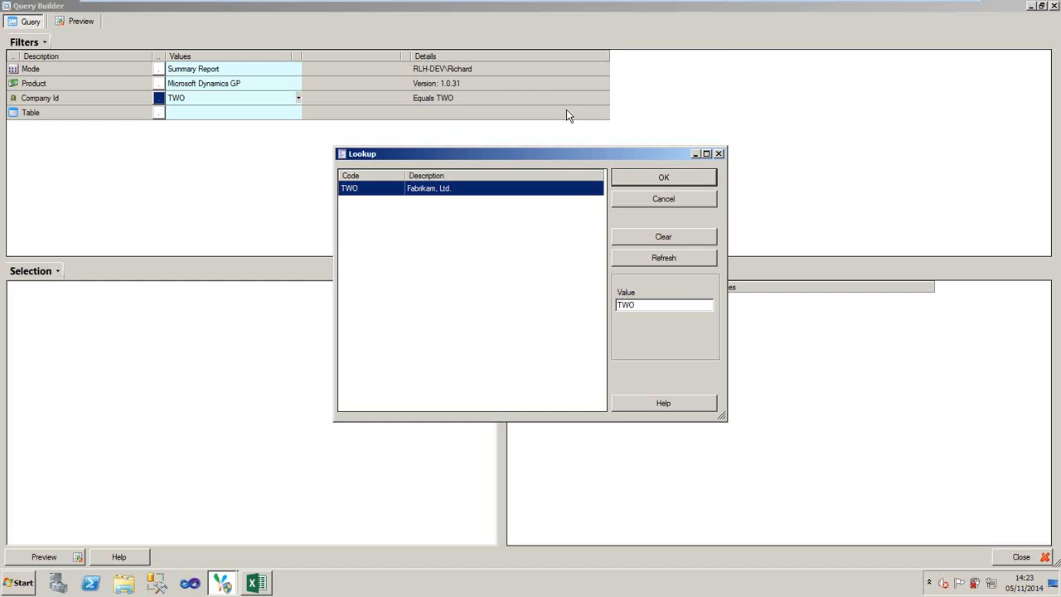
{"action": "left_click", "coordinate": [641, 183]}
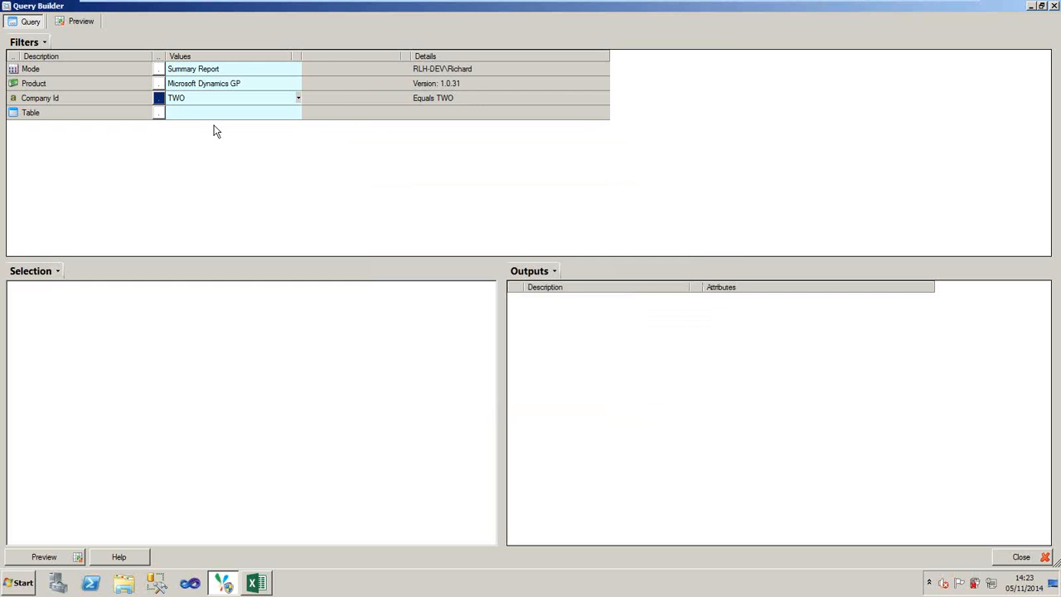
- Browse the Microsoft Dynamics GP table folders, including Financials, Payables and Purchasing, without choosing a table
{"action": "left_click", "coordinate": [162, 113]}
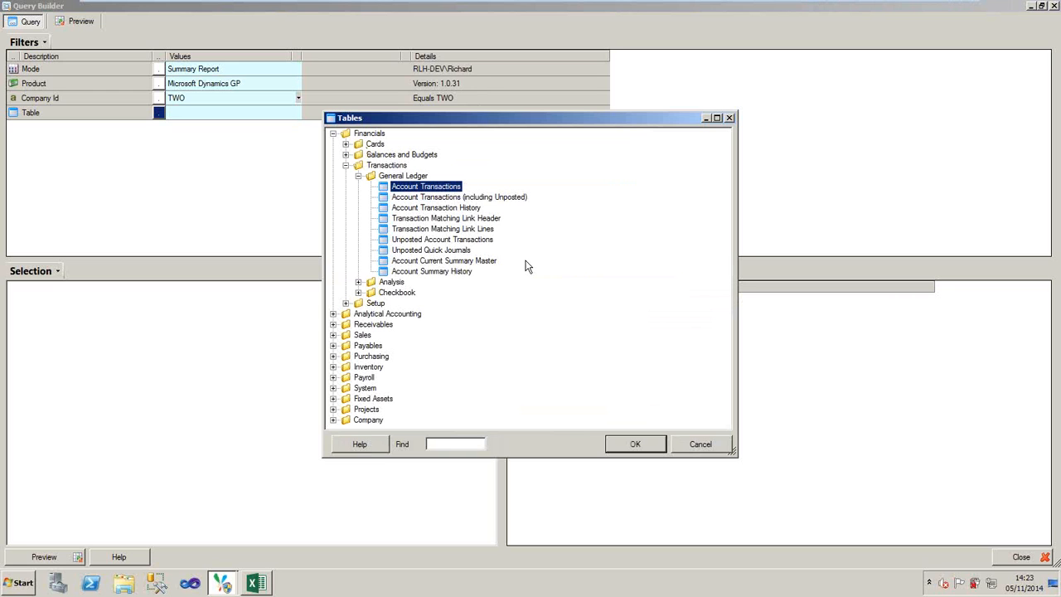
{"action": "left_click", "coordinate": [346, 165]}
{"action": "left_click", "coordinate": [359, 134]}
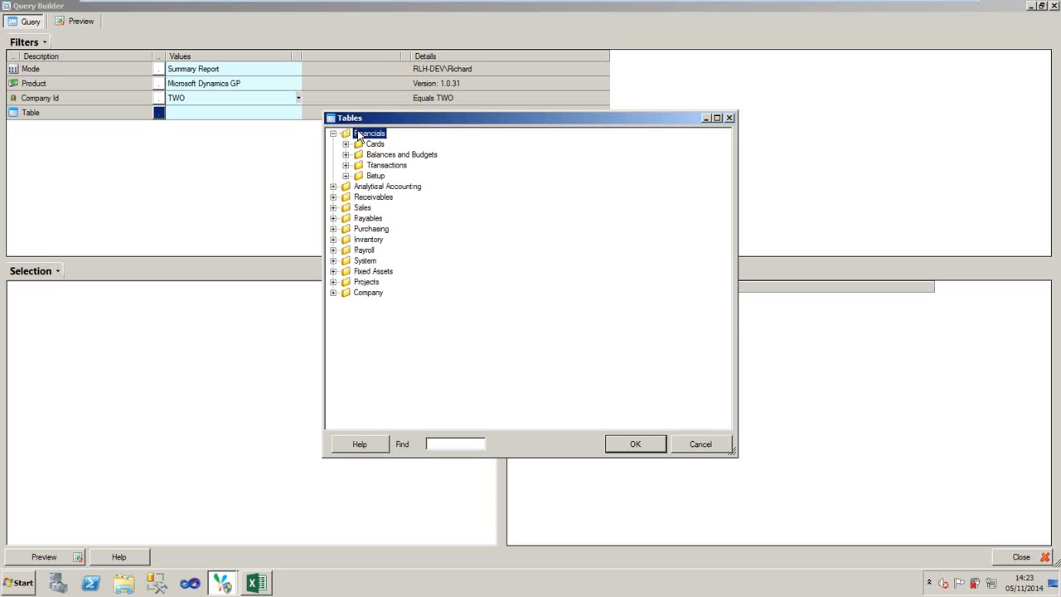
{"action": "left_click", "coordinate": [386, 198]}
{"action": "key", "text": "Down"}
{"action": "key", "text": "Down"}
{"action": "key", "text": "Right"}
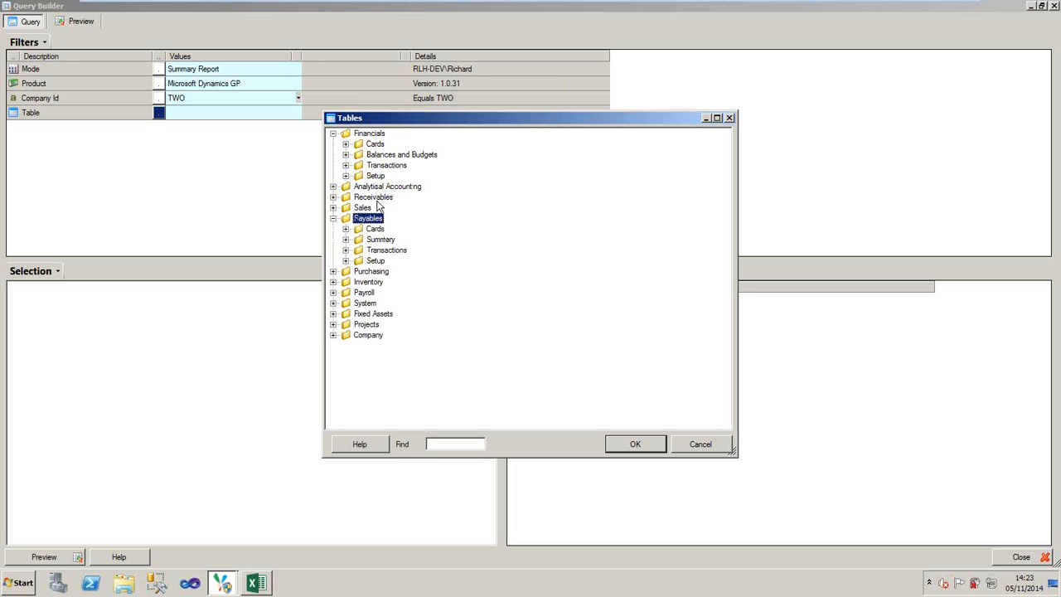
{"action": "key", "text": "Down"}
{"action": "key", "text": "Down"}
{"action": "key", "text": "Down"}
{"action": "key", "text": "Down"}
{"action": "key", "text": "Down"}
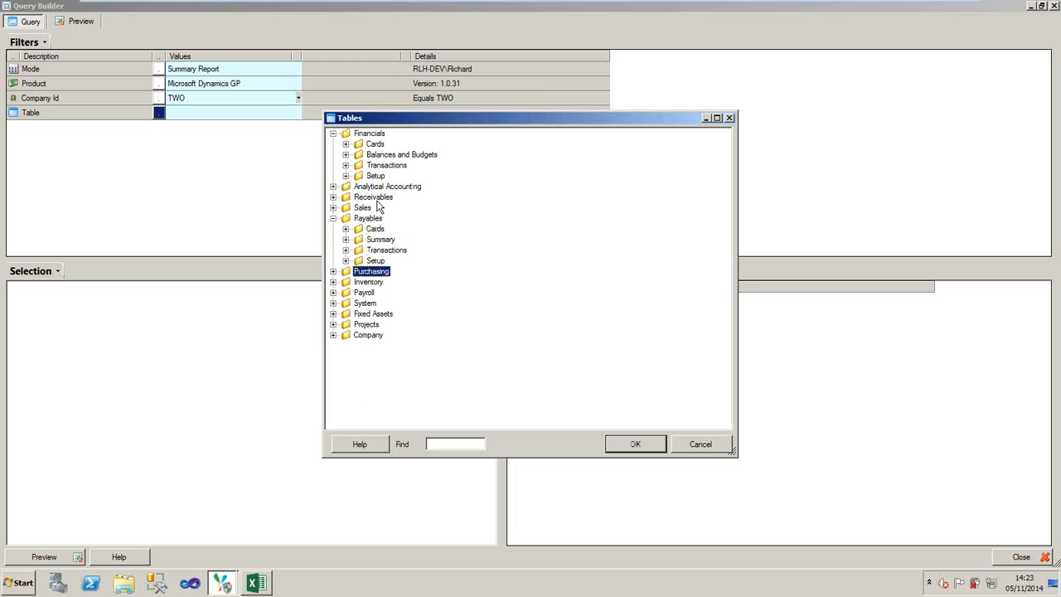
{"action": "left_click", "coordinate": [702, 444]}
- Switch the product to PROACTIS P2P and browse its Purchase, Invoice and Goods Receipts tables
{"action": "left_click", "coordinate": [158, 83]}
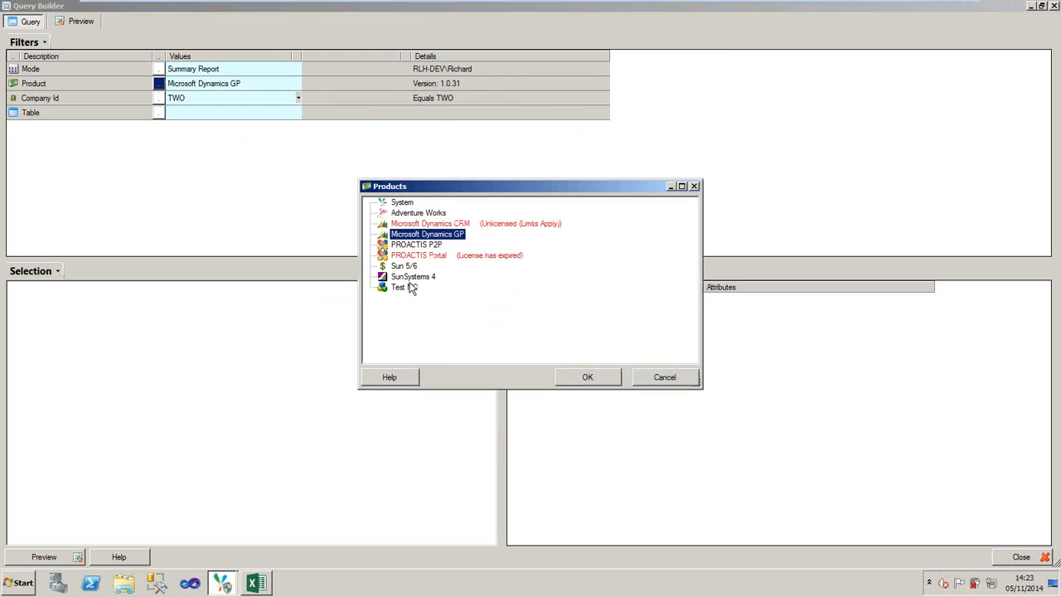
{"action": "double_click", "coordinate": [419, 245]}
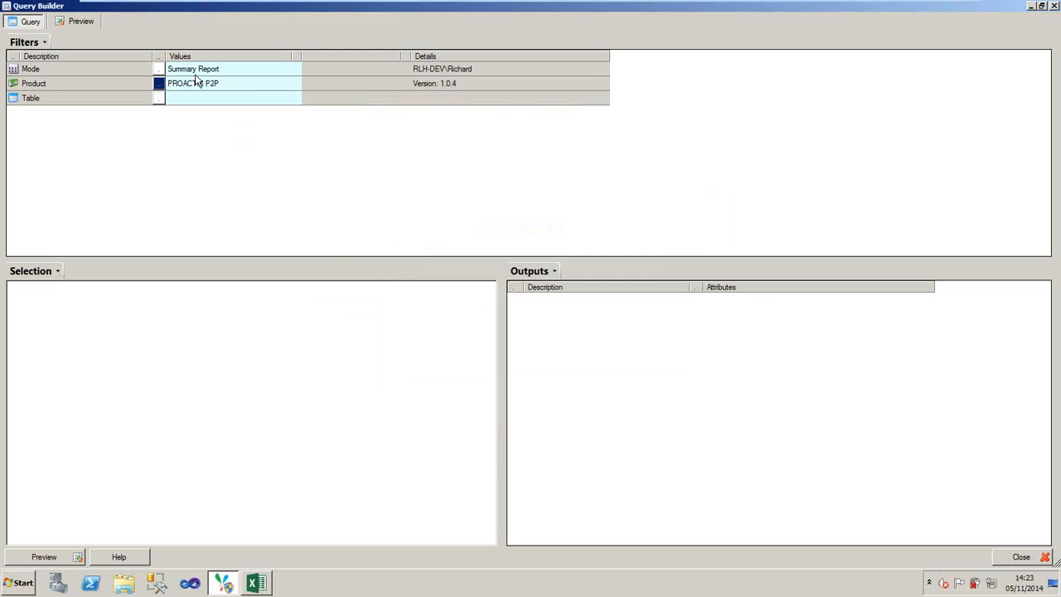
{"action": "left_click", "coordinate": [158, 98]}
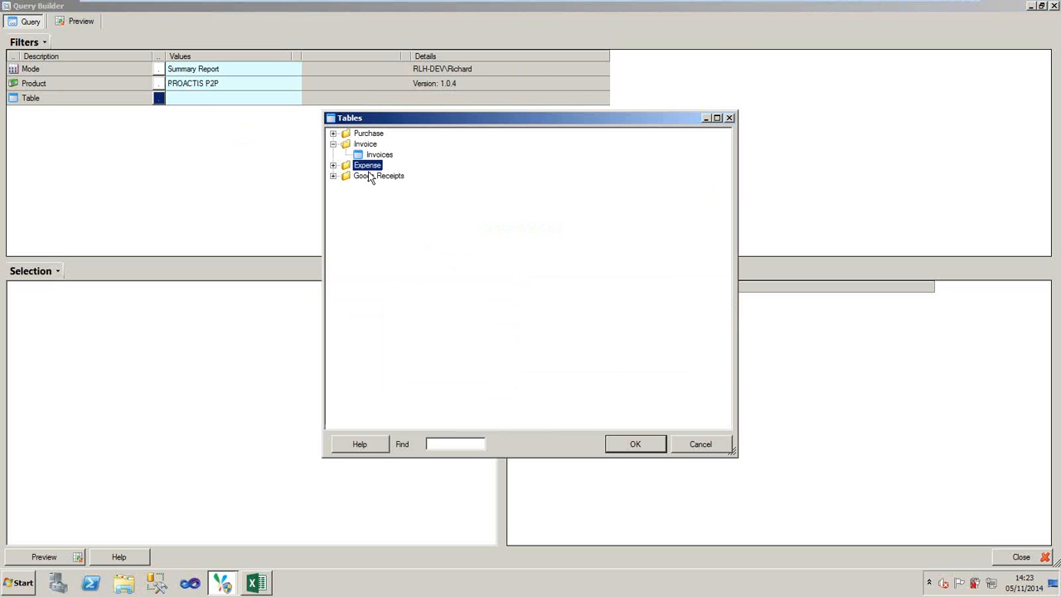
{"action": "left_click", "coordinate": [368, 134]}
{"action": "double_click", "coordinate": [368, 135]}
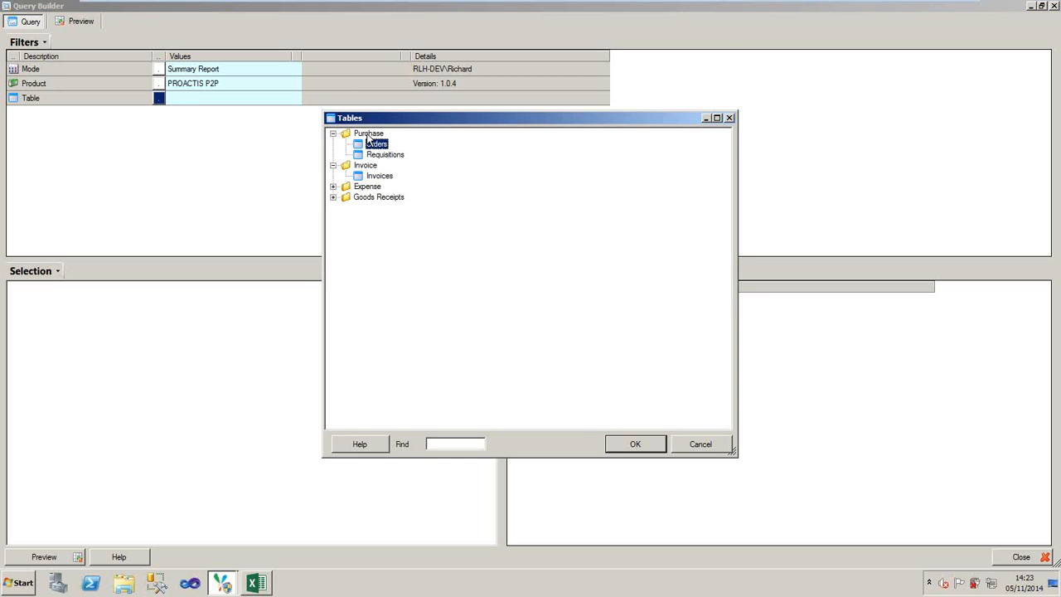
{"action": "key", "text": "Down"}
{"action": "key", "text": "Down"}
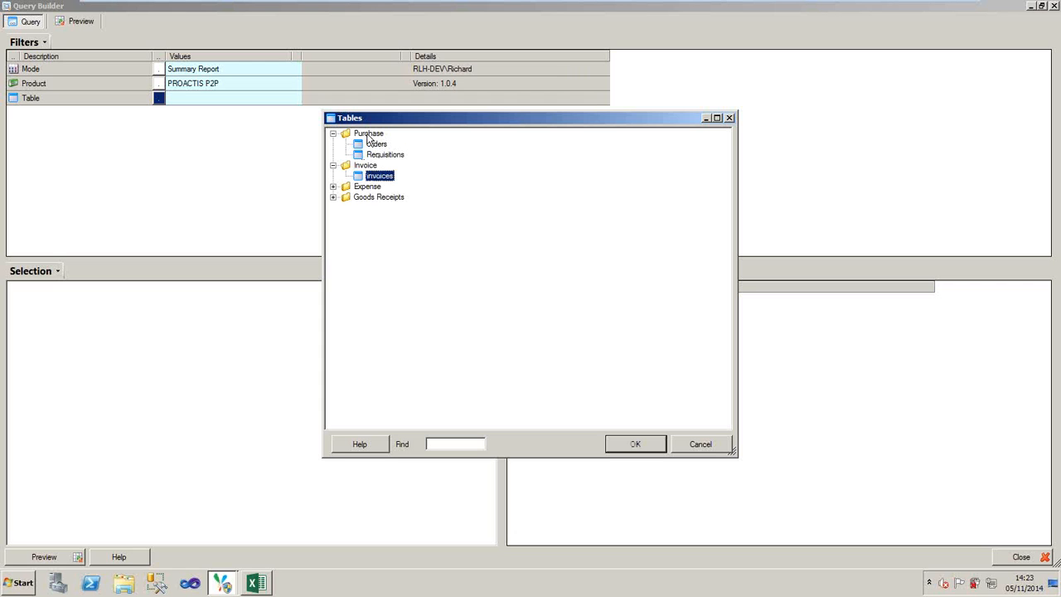
{"action": "key", "text": "End"}
{"action": "key", "text": "Right"}
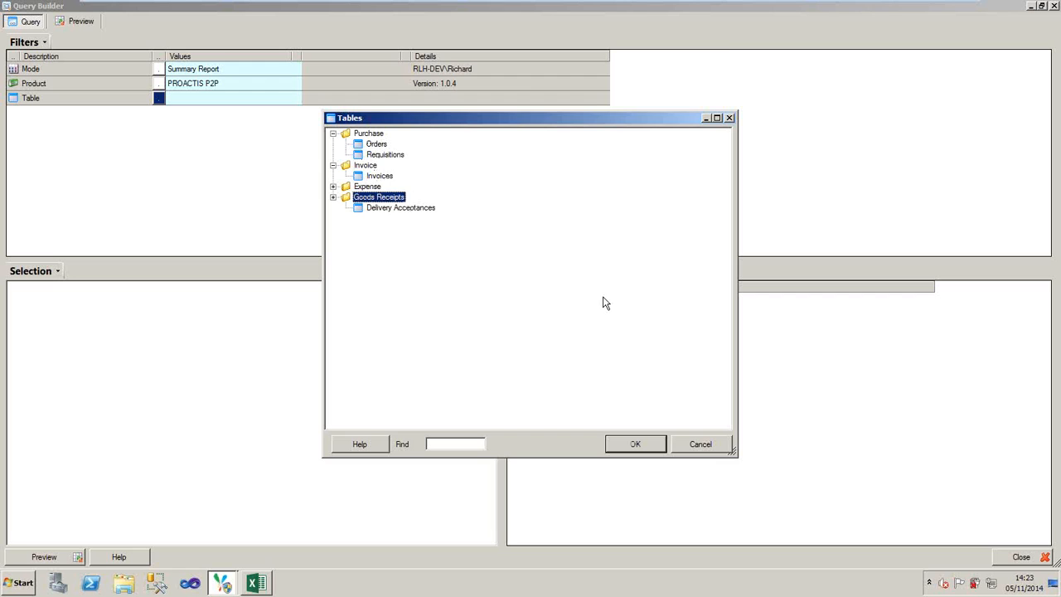
{"action": "left_click", "coordinate": [657, 445]}
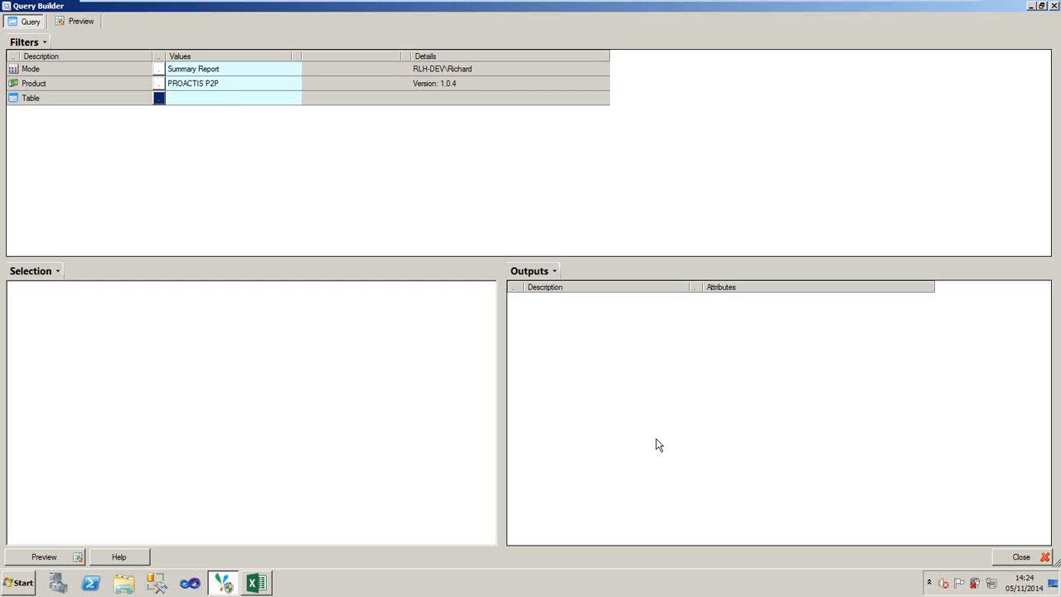
- Set the product to Microsoft Dynamics GP and use the General Ledger table Account Transactions
{"action": "left_click", "coordinate": [160, 84]}
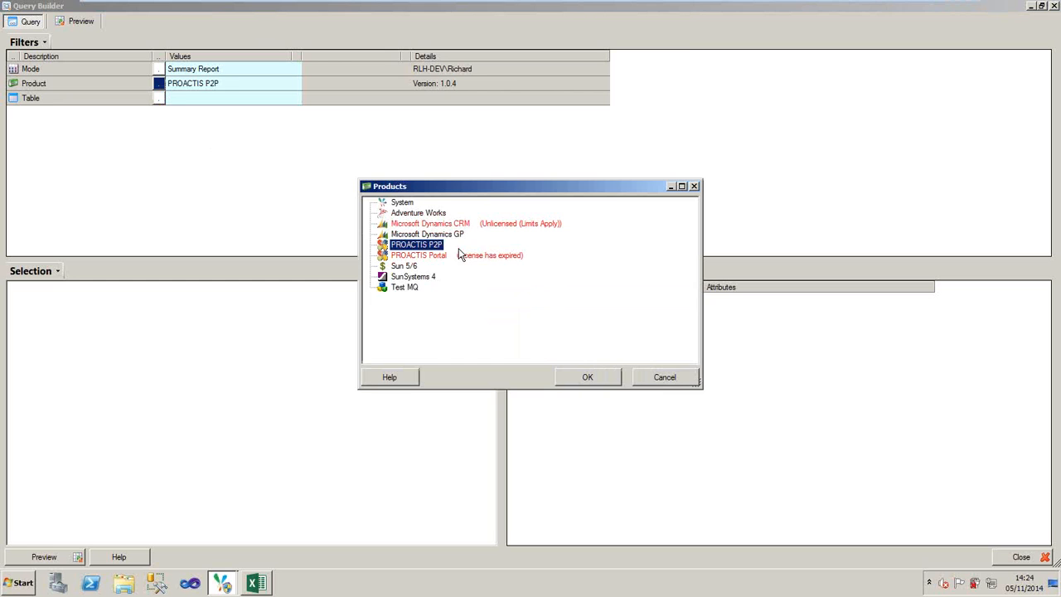
{"action": "double_click", "coordinate": [459, 234]}
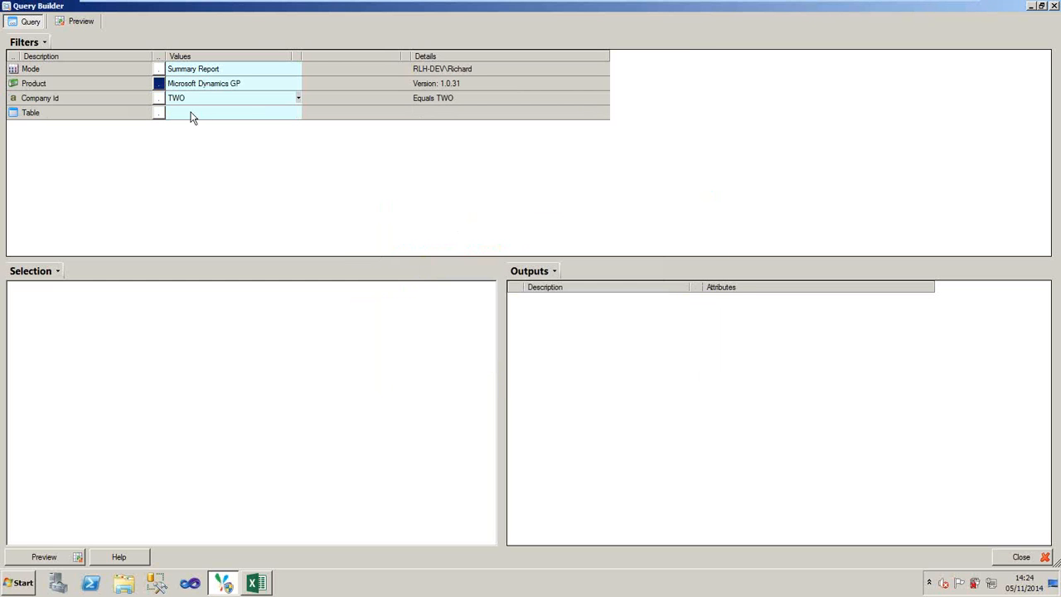
{"action": "left_click", "coordinate": [159, 113]}
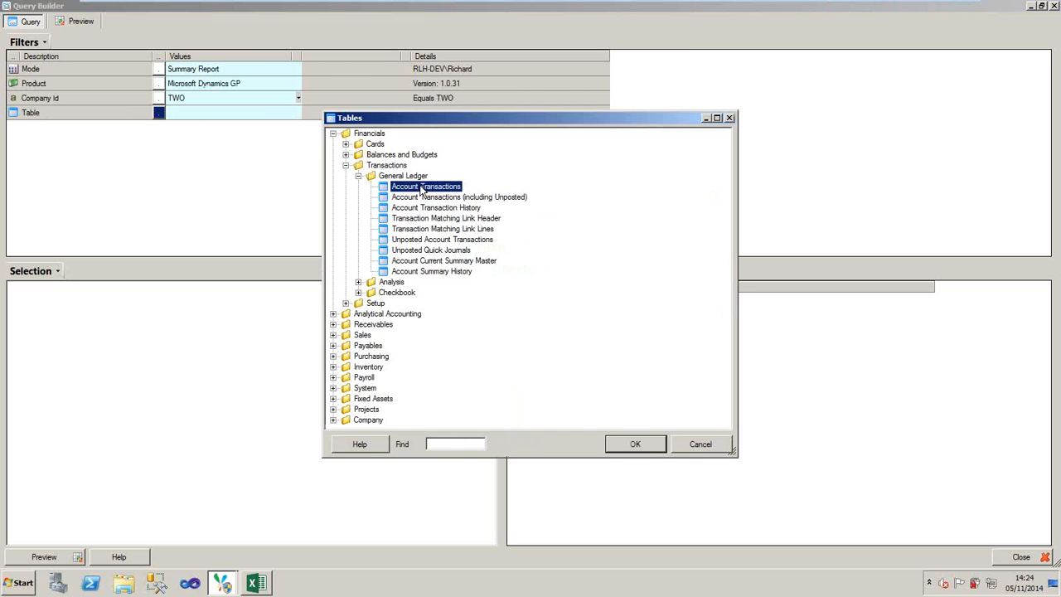
{"action": "double_click", "coordinate": [421, 190]}
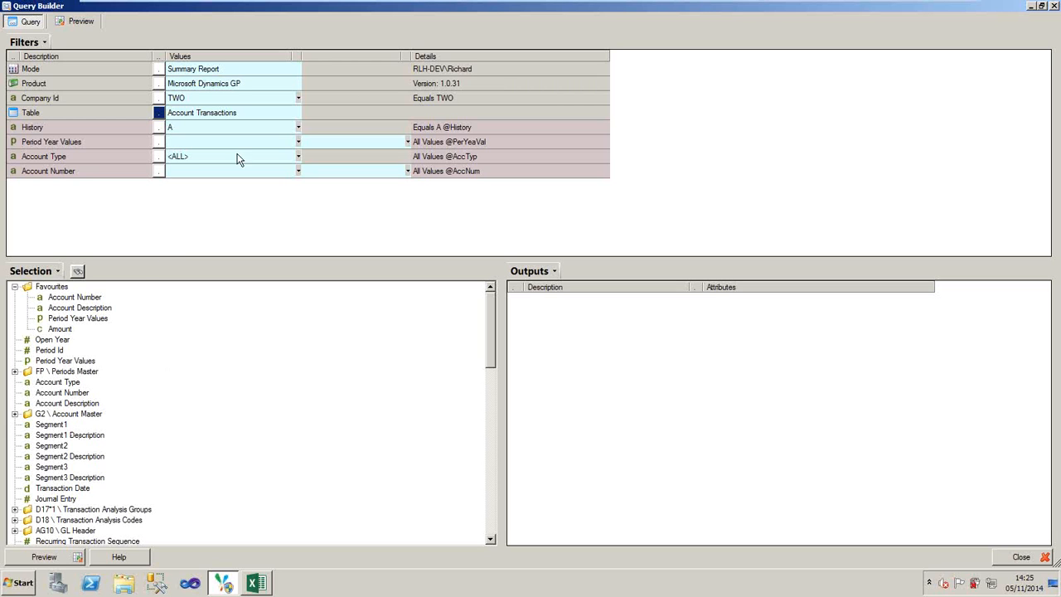
- Set the Period Year Values filter to all periods and the Account Number filter to <ALL>
{"action": "left_click", "coordinate": [264, 131]}
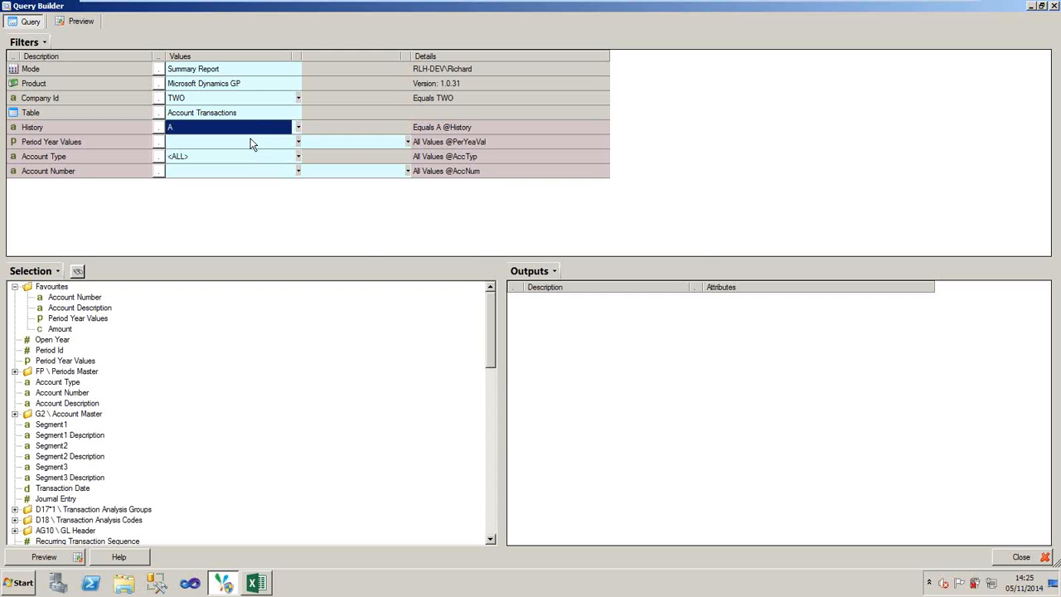
{"action": "left_click", "coordinate": [251, 141]}
{"action": "left_click", "coordinate": [370, 156]}
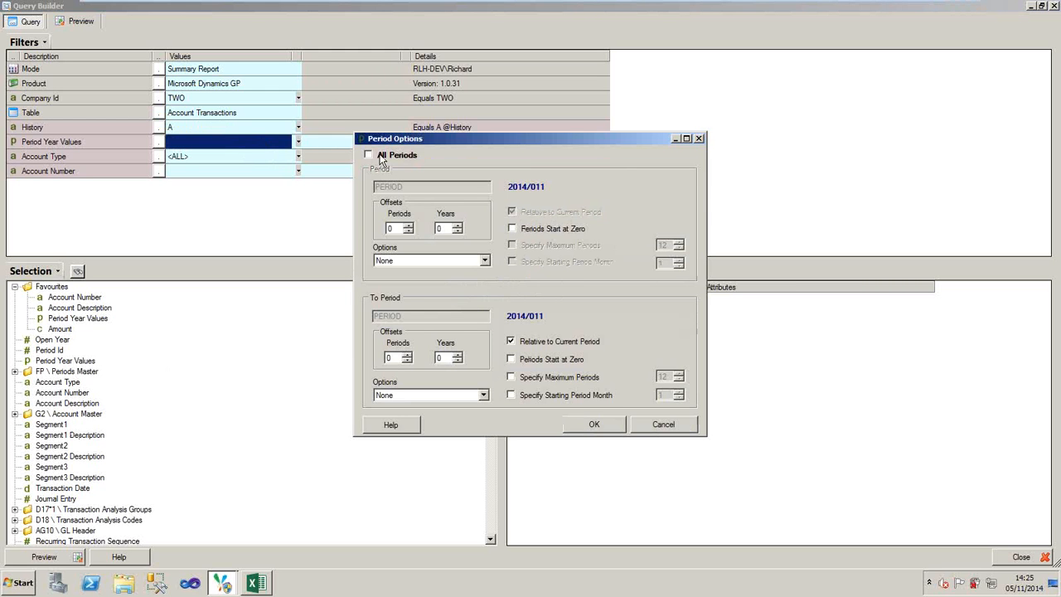
{"action": "left_click", "coordinate": [595, 425]}
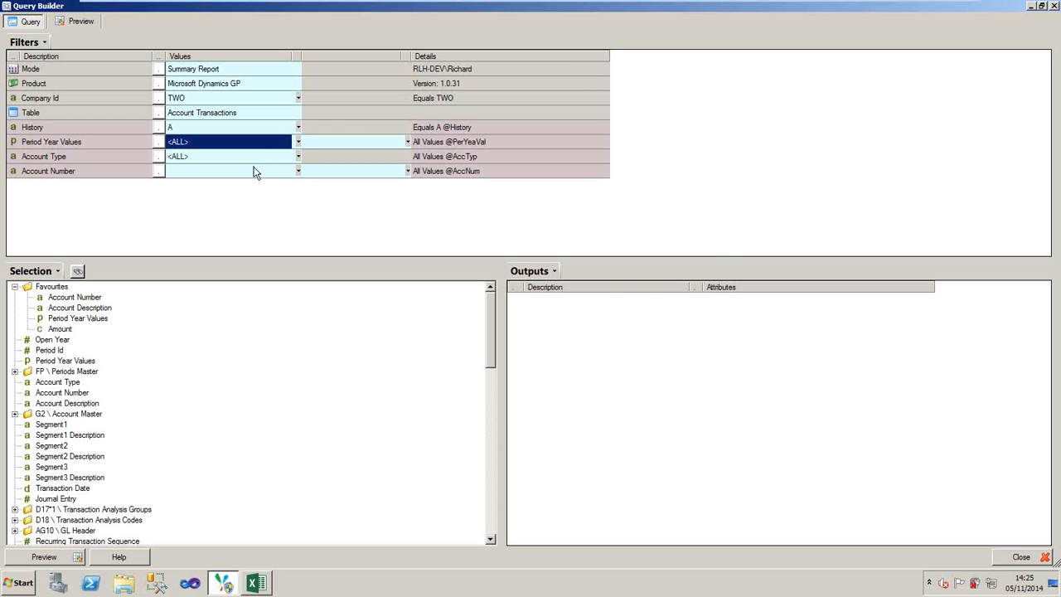
{"action": "left_click", "coordinate": [254, 172]}
{"action": "left_click", "coordinate": [298, 171]}
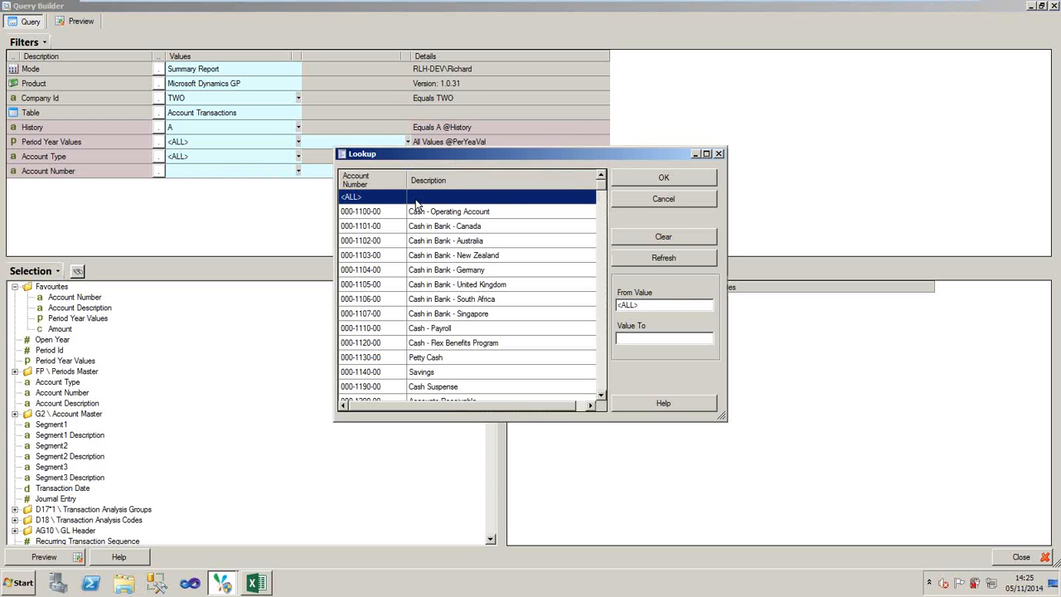
{"action": "left_click", "coordinate": [651, 179]}
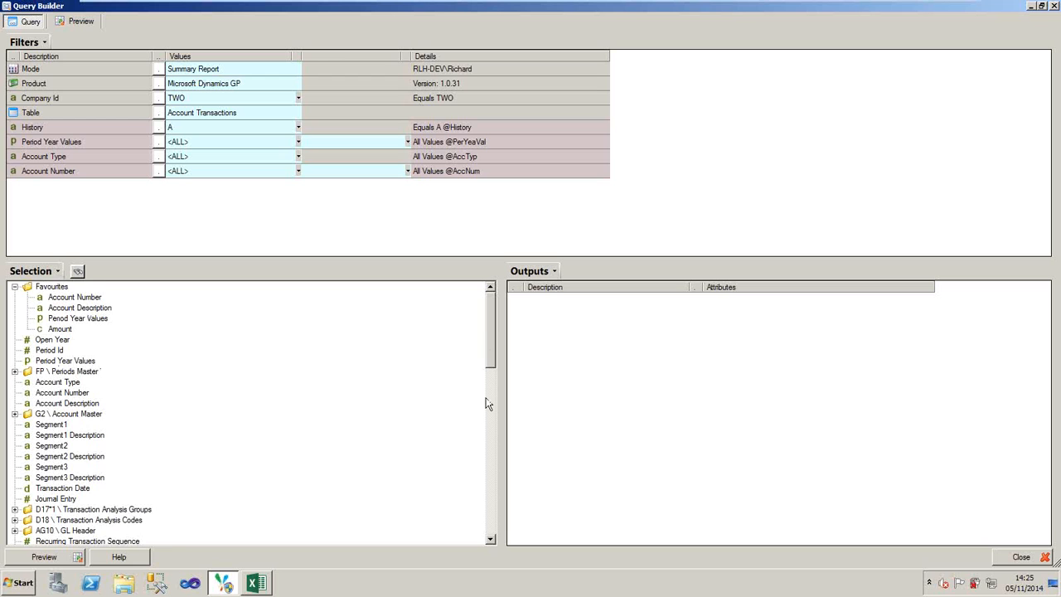
- Add the Amount field from the selection list to the query as a filter
{"action": "scroll", "coordinate": [487, 403], "scroll_direction": "down", "scroll_amount": 5}
{"action": "right_click", "coordinate": [43, 456]}
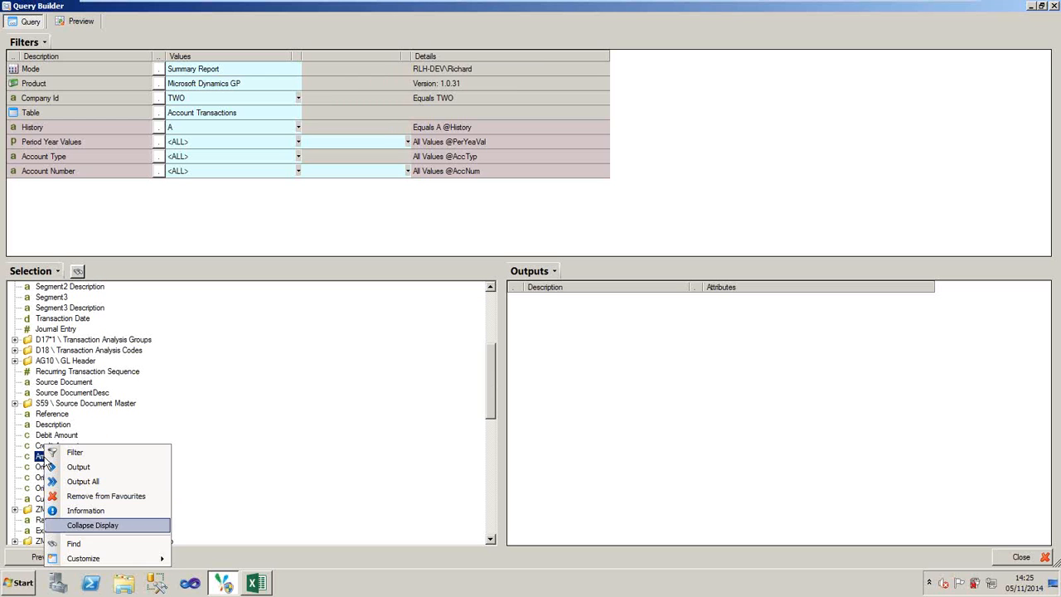
{"action": "left_click", "coordinate": [73, 453]}
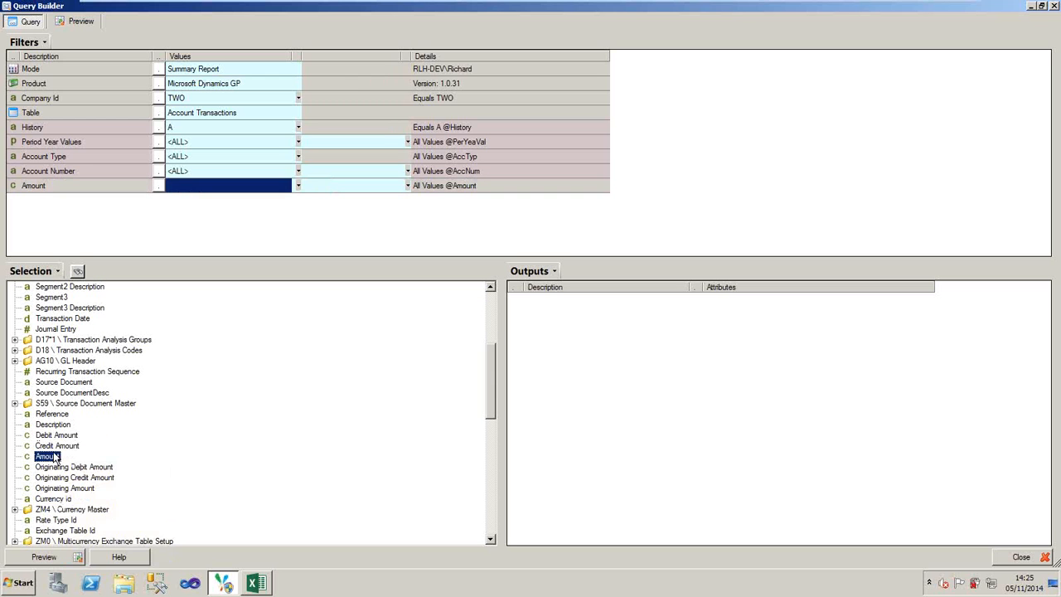
{"action": "right_click", "coordinate": [54, 457]}
{"action": "left_click", "coordinate": [146, 406]}
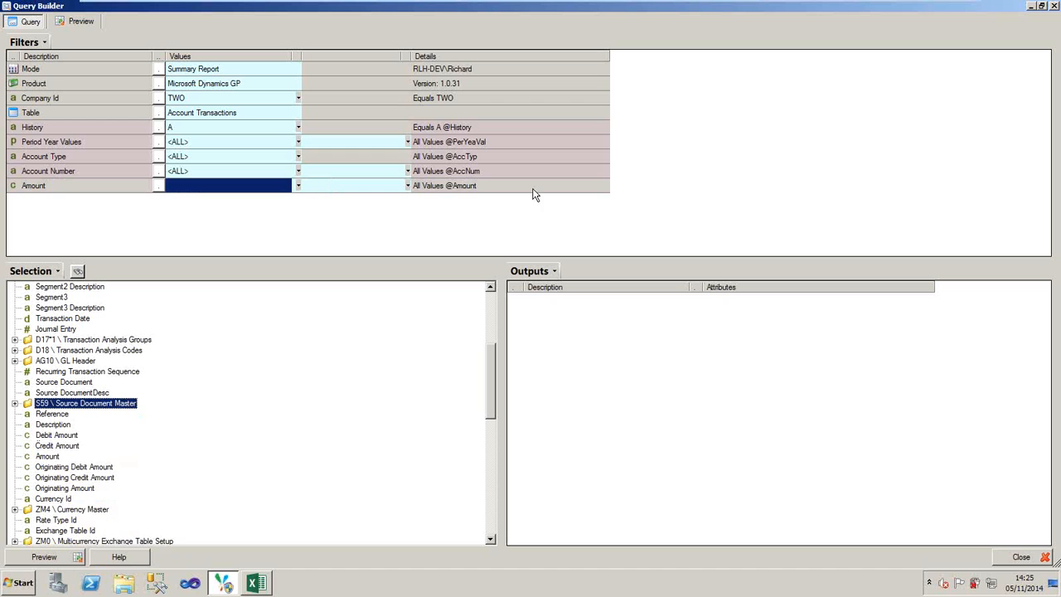
- Add the Description field of the Account Transactions table to the favourites
{"action": "mouse_move", "coordinate": [885, 0]}
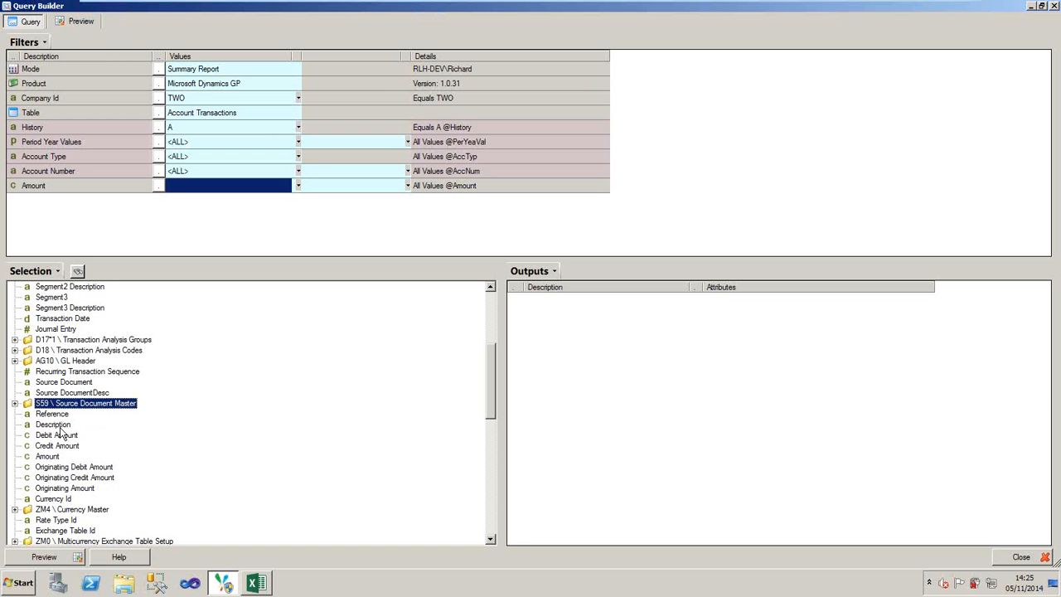
{"action": "left_click", "coordinate": [59, 426]}
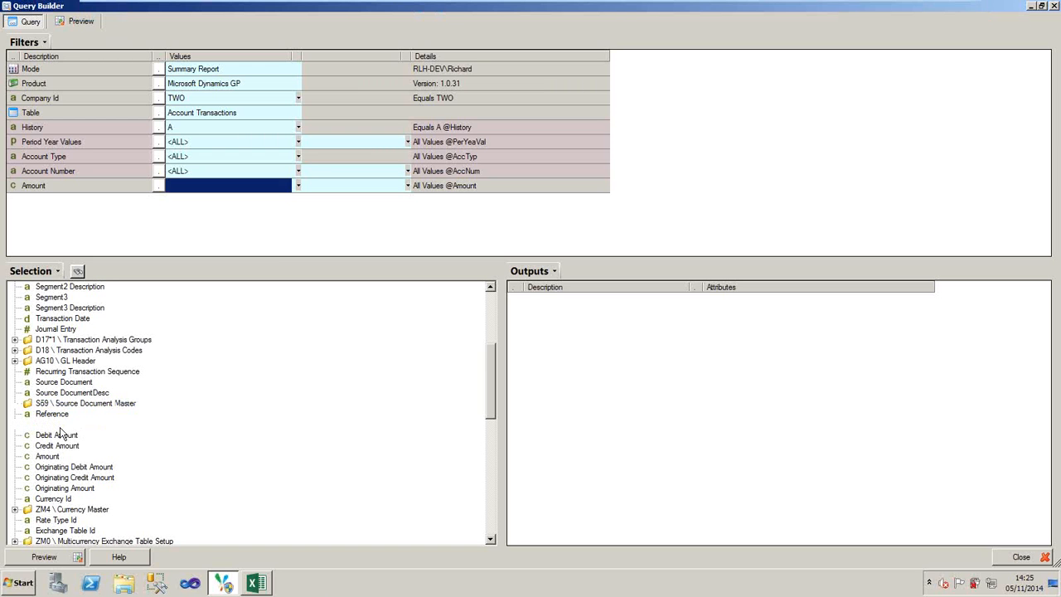
{"action": "right_click", "coordinate": [60, 425]}
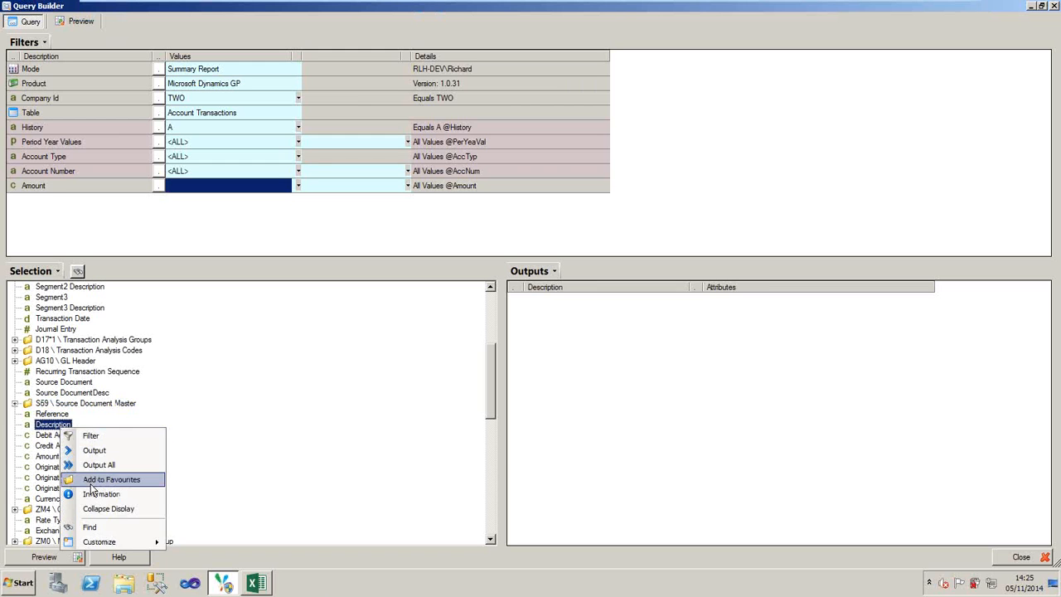
{"action": "left_click", "coordinate": [107, 479]}
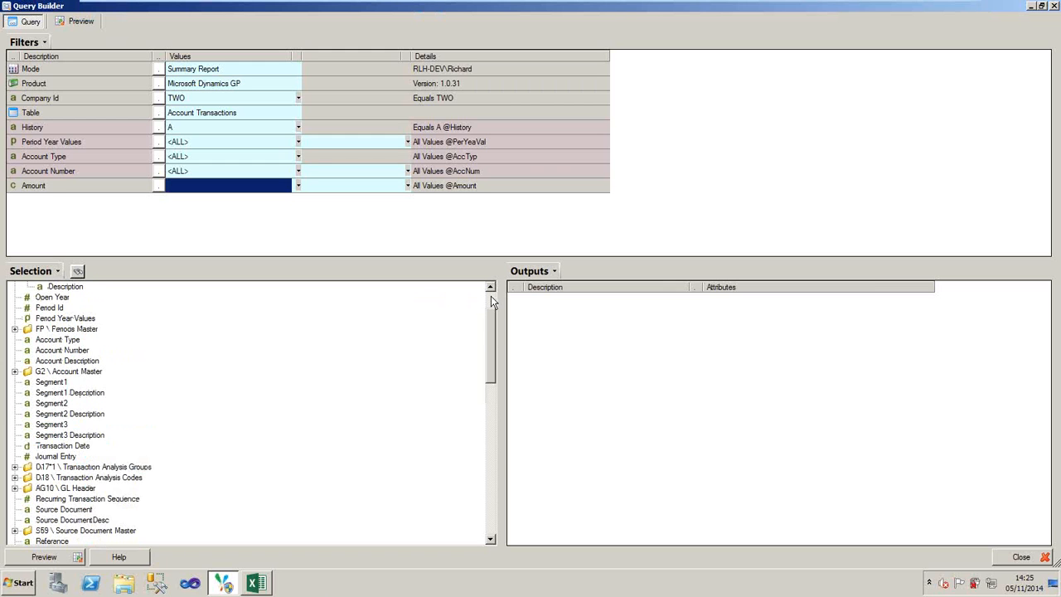
{"action": "scroll", "coordinate": [116, 315], "scroll_direction": "up", "scroll_amount": 2}
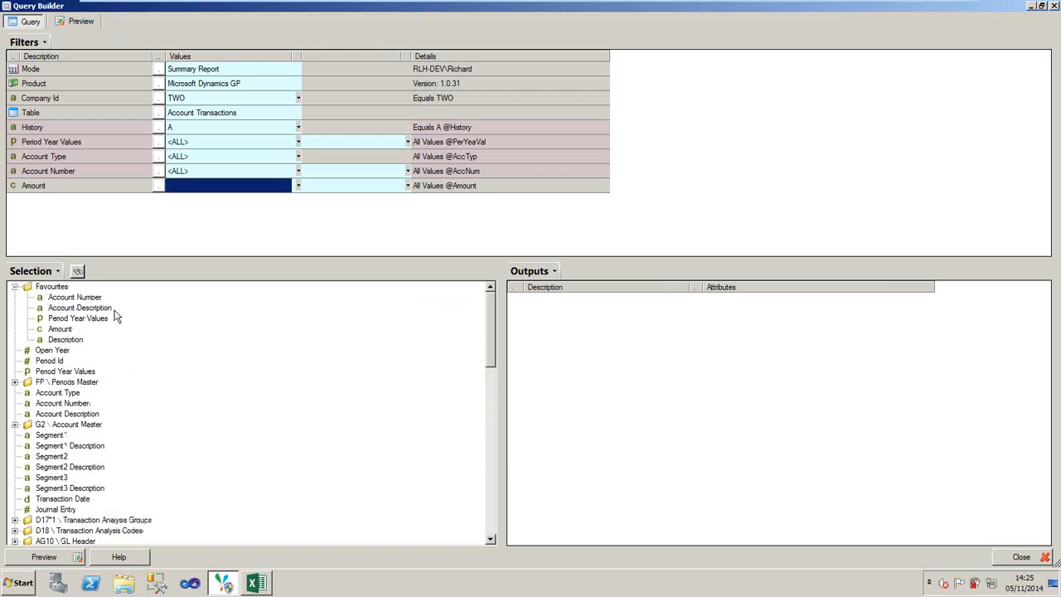
- Search the selection fields for "amount"
{"action": "left_click", "coordinate": [77, 272]}
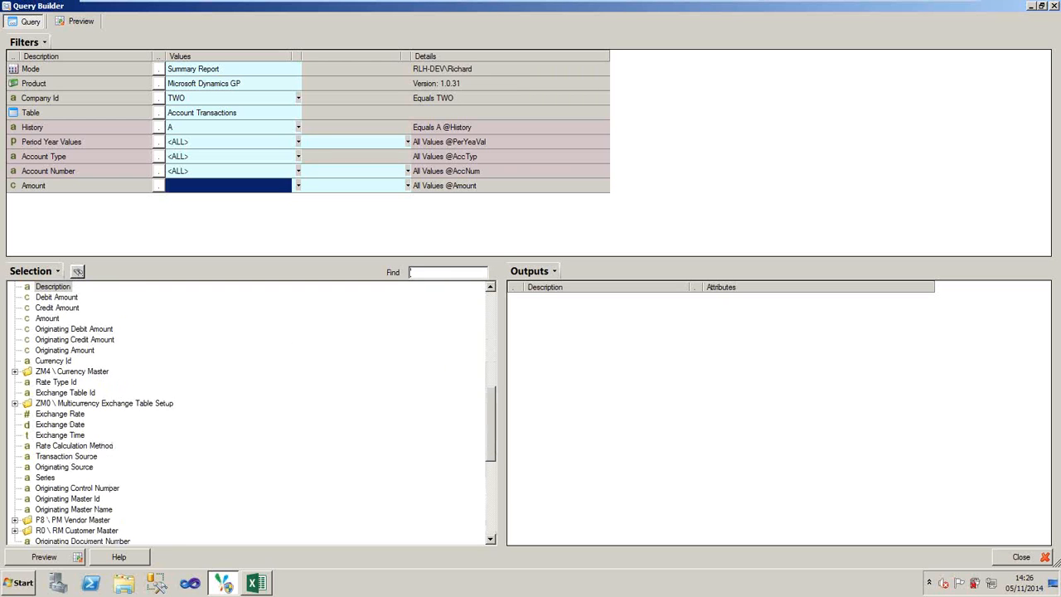
{"action": "type", "text": "ammoun"}
{"action": "key", "text": "BackSpace"}
{"action": "key", "text": "BackSpace"}
{"action": "key", "text": "BackSpace"}
{"action": "key", "text": "BackSpace"}
{"action": "type", "text": "ount"}
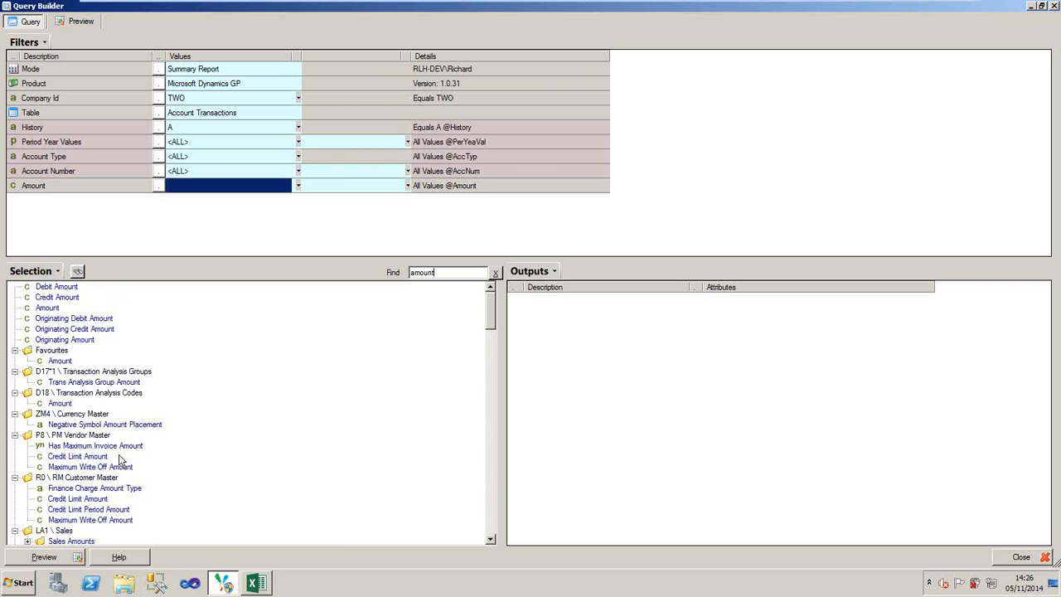
- Search the selection fields for "account" and clear the search
{"action": "double_click", "coordinate": [401, 272]}
{"action": "type", "text": "acco"}
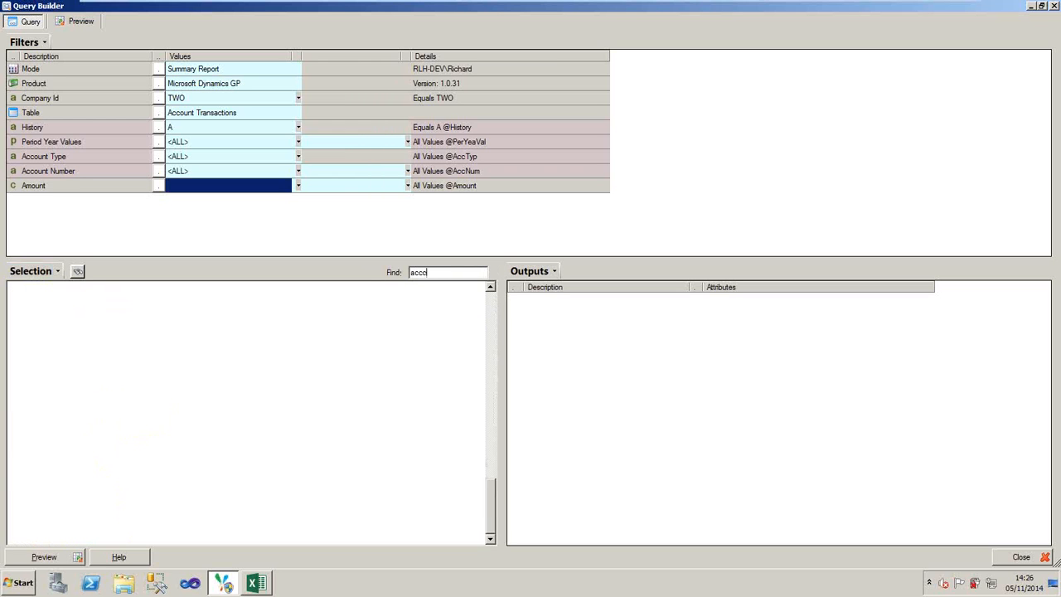
{"action": "type", "text": "unt"}
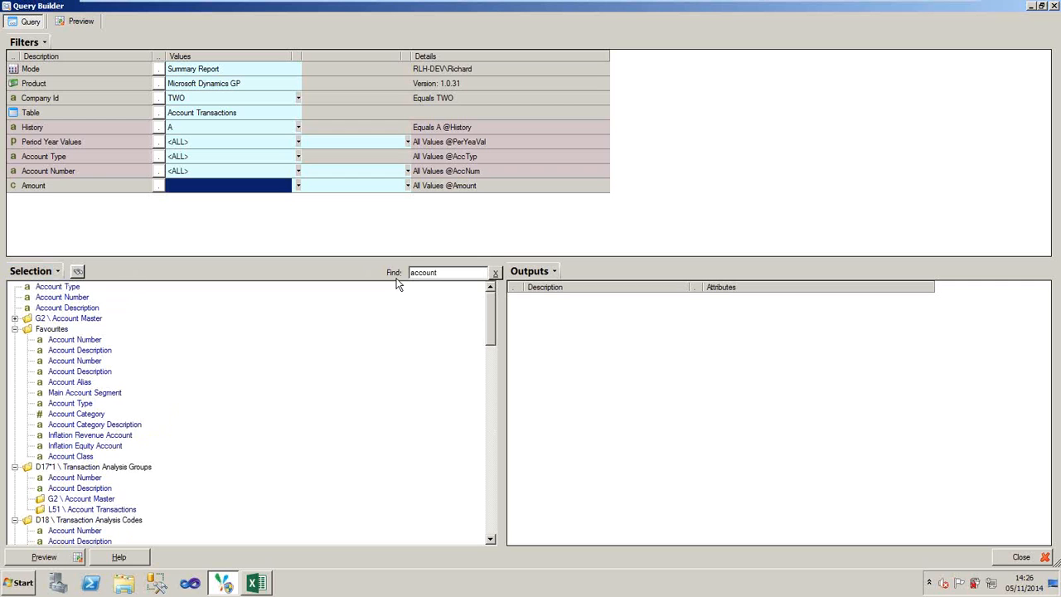
{"action": "left_click", "coordinate": [494, 273]}
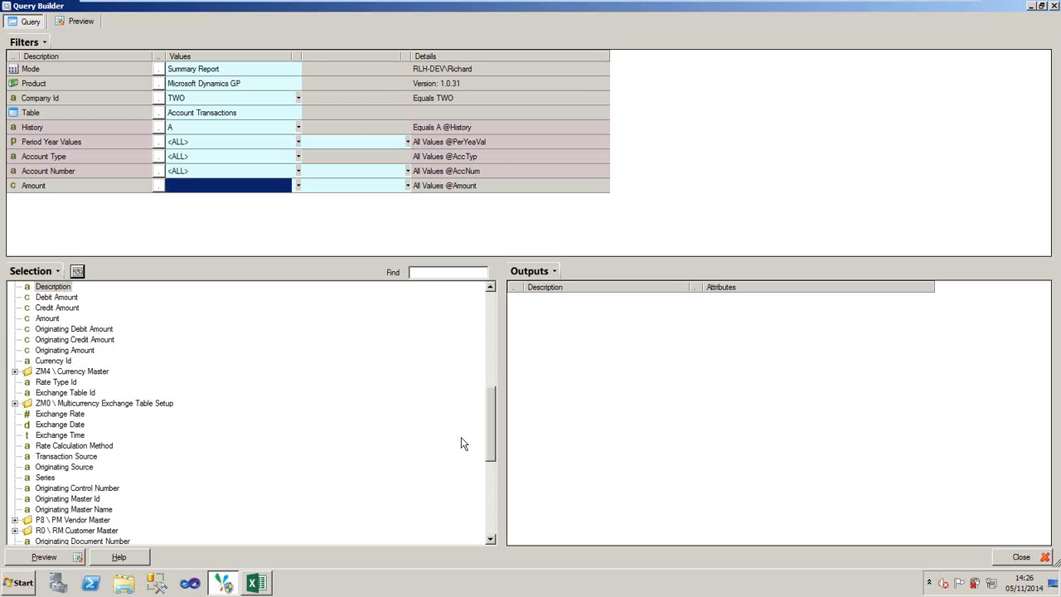
- Add the favourites Account Number, Account Description and Period Year Values to the query outputs
{"action": "left_click_drag", "start_coordinate": [497, 346], "coordinate": [496, 296]}
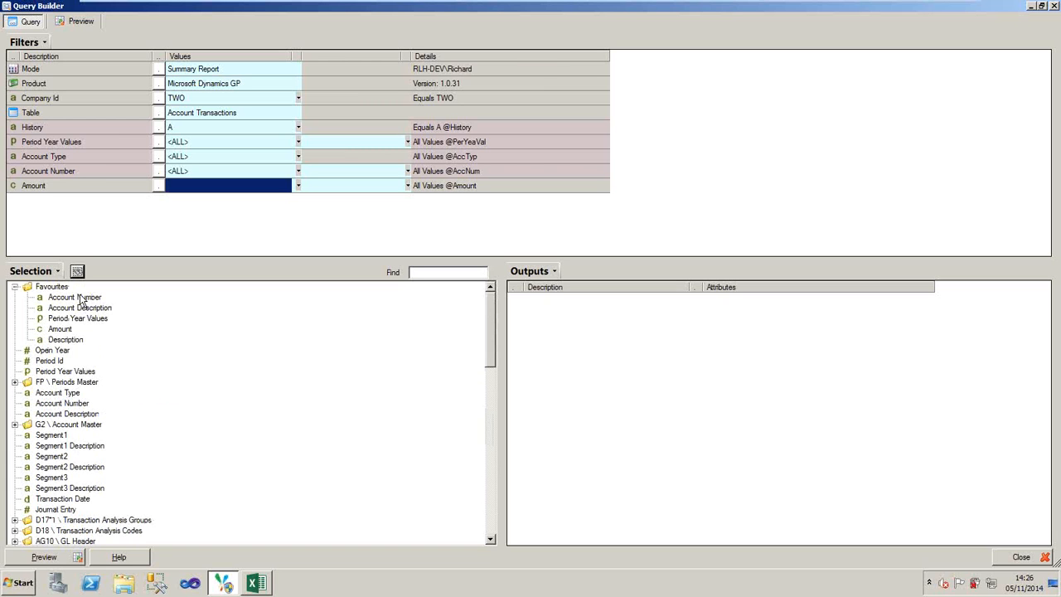
{"action": "left_click", "coordinate": [79, 298]}
{"action": "double_click", "coordinate": [80, 299]}
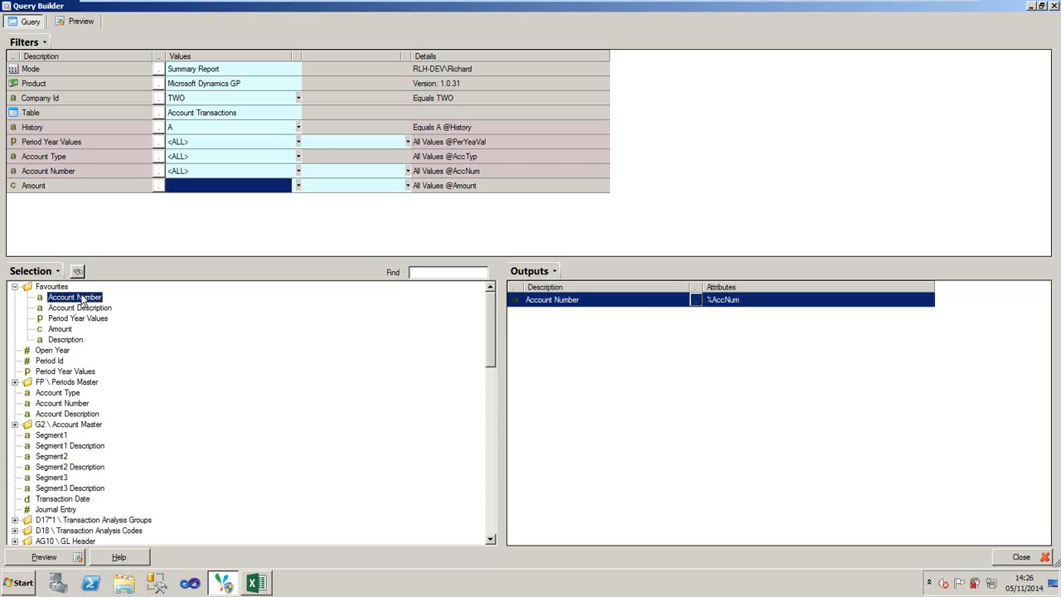
{"action": "left_click", "coordinate": [79, 308]}
{"action": "double_click", "coordinate": [78, 309]}
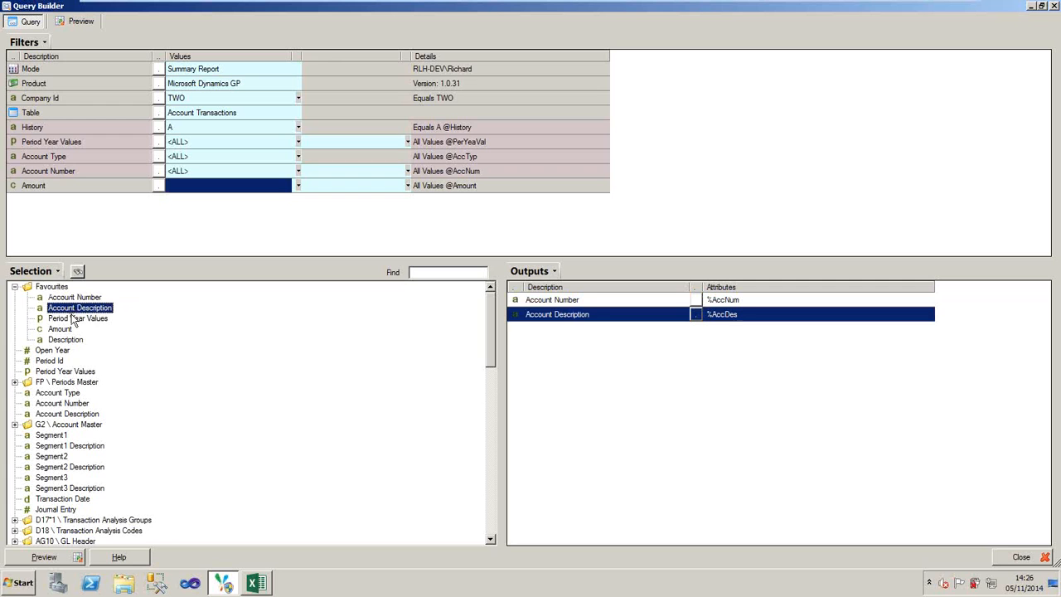
{"action": "left_click", "coordinate": [74, 319]}
{"action": "double_click", "coordinate": [75, 319]}
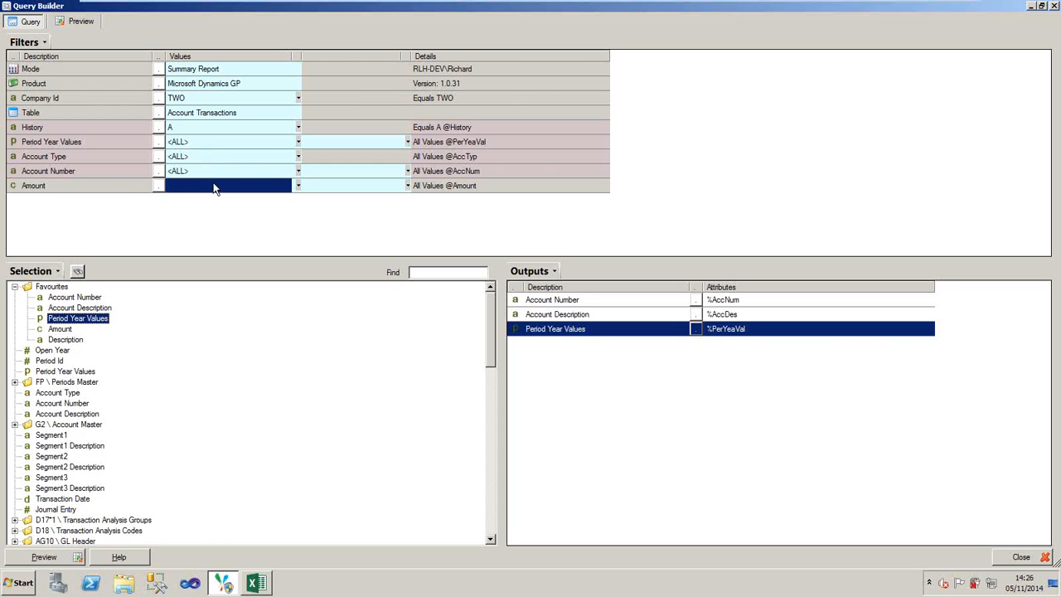
- Delete the Amount filter, preview the query results and return to the query
{"action": "right_click", "coordinate": [135, 192]}
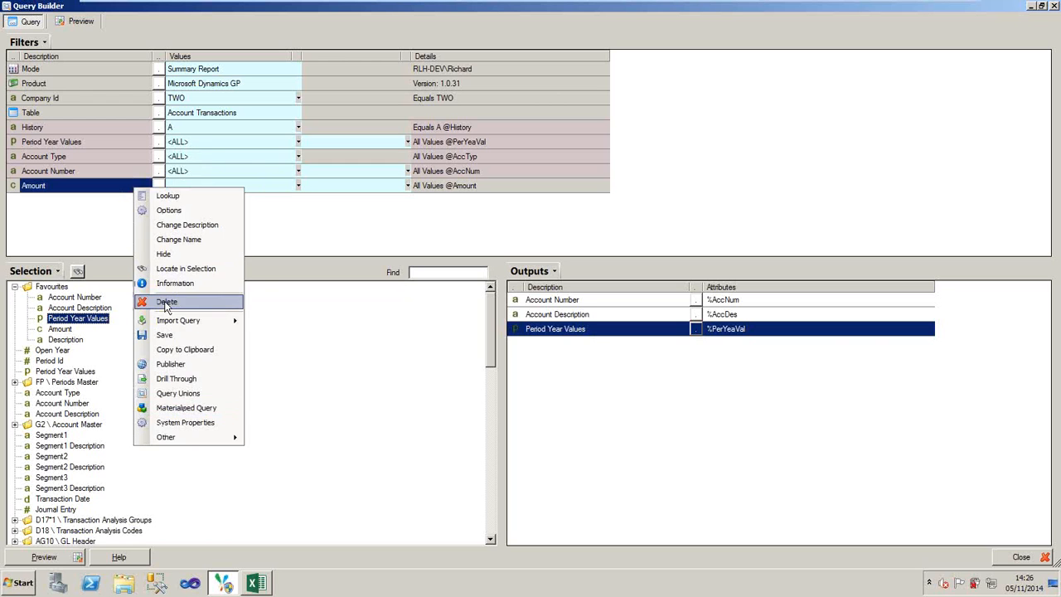
{"action": "left_click", "coordinate": [168, 303]}
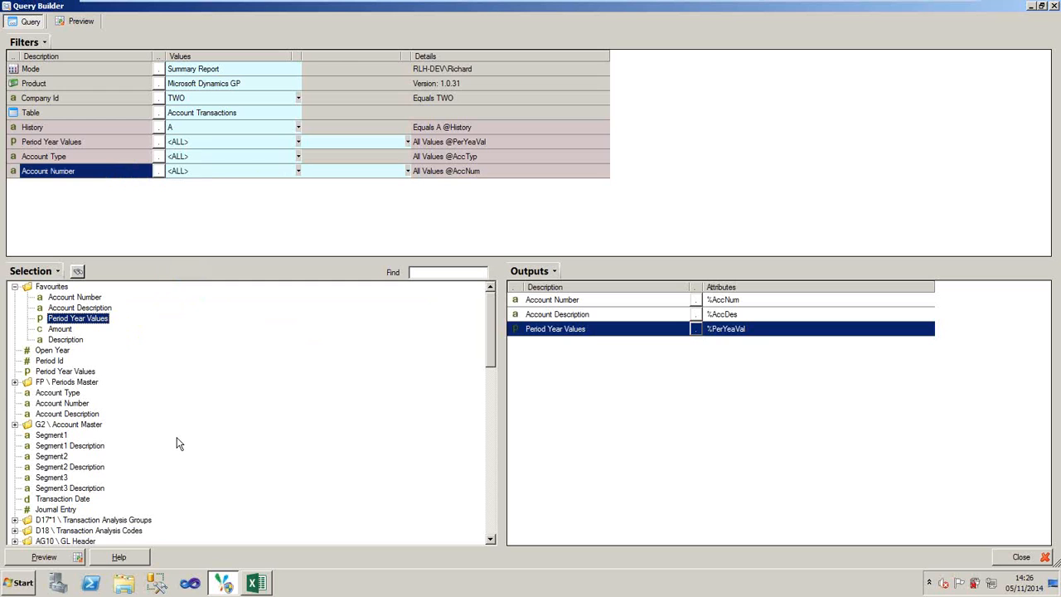
{"action": "left_click", "coordinate": [41, 560]}
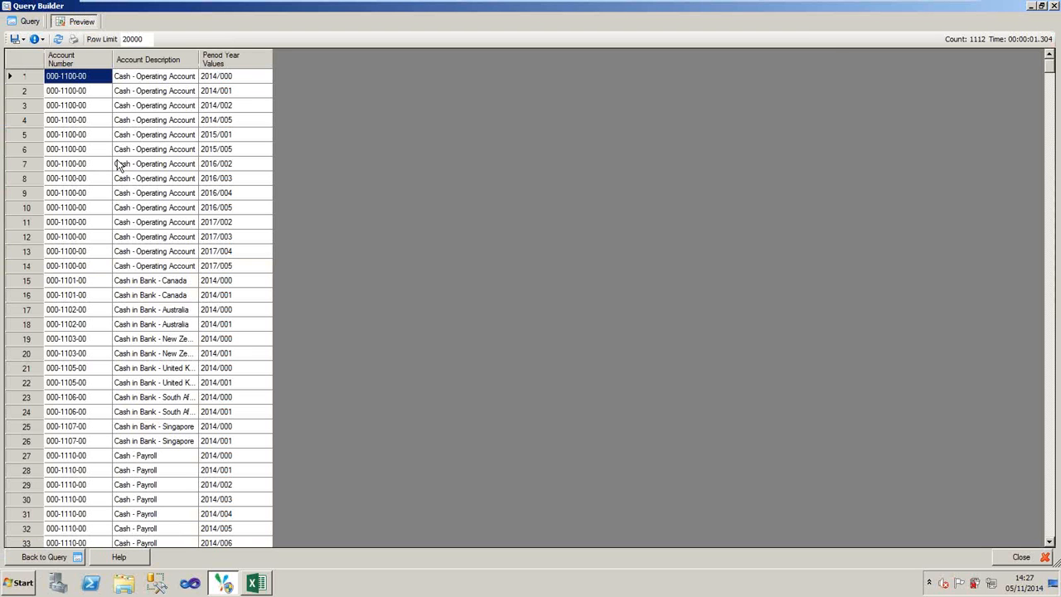
{"action": "left_click", "coordinate": [44, 557]}
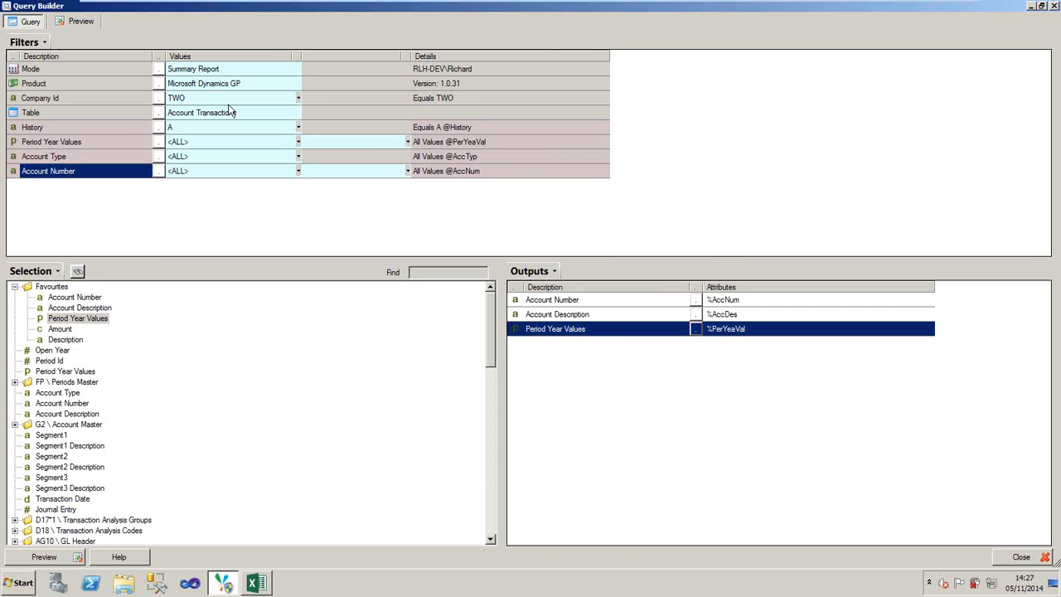
- Switch the product to Sun 5/6 with business unit PK1 and use the Ledger Transactions table
{"action": "left_click", "coordinate": [159, 97]}
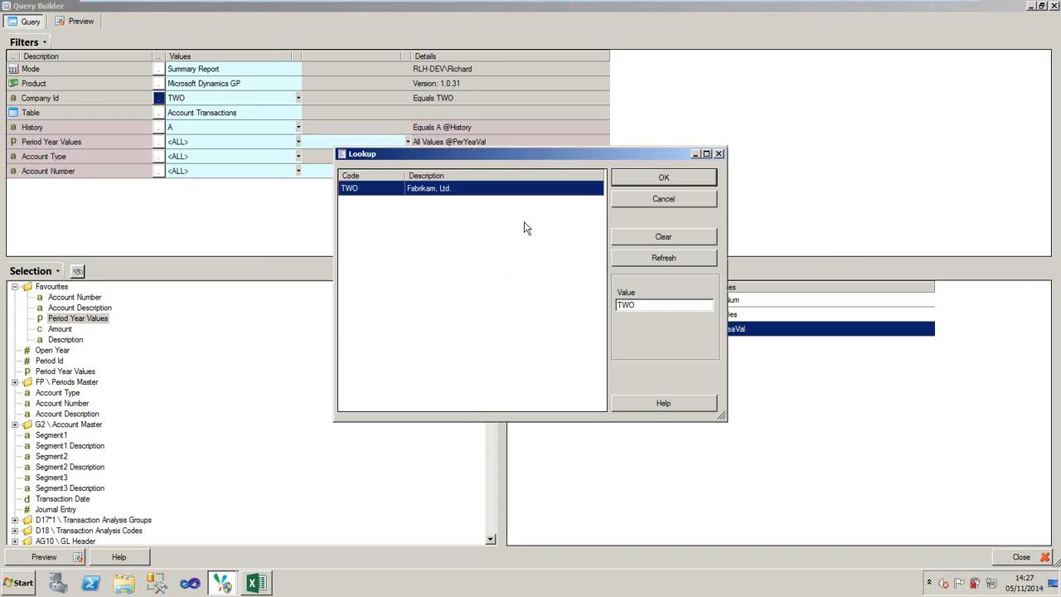
{"action": "left_click", "coordinate": [663, 177]}
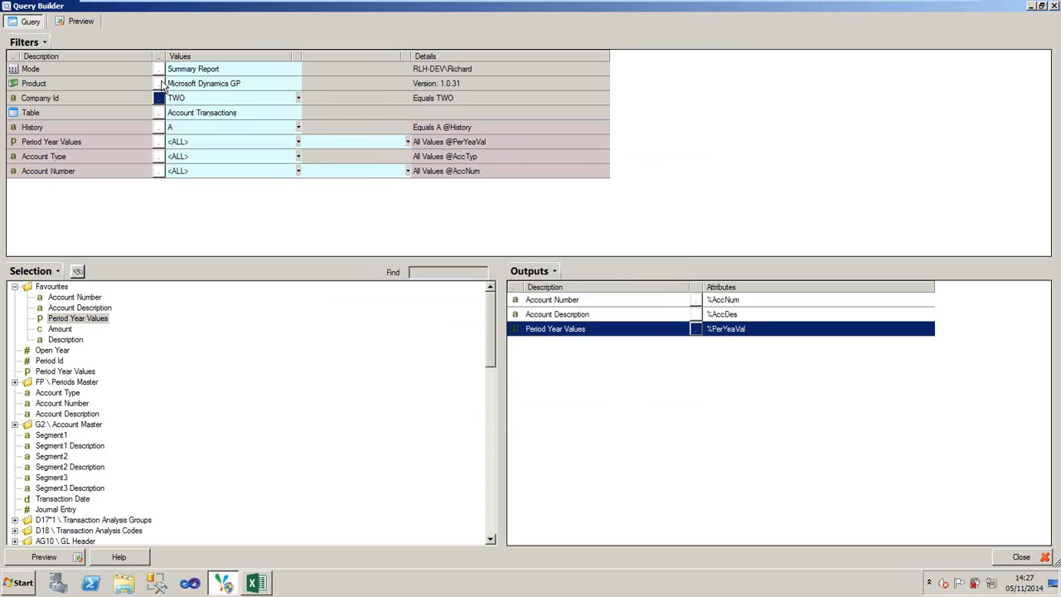
{"action": "left_click", "coordinate": [160, 84]}
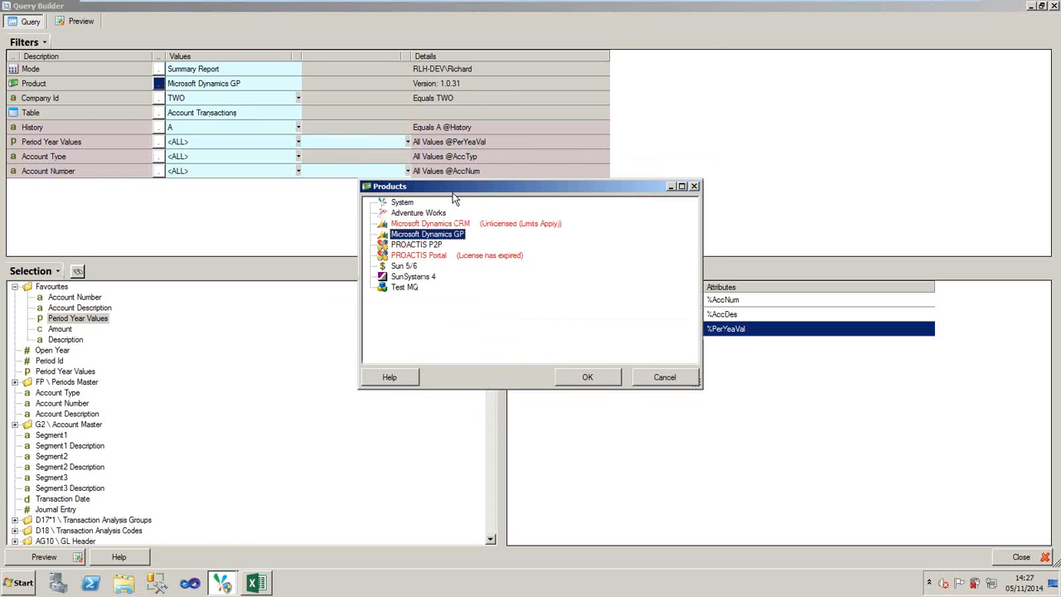
{"action": "left_click", "coordinate": [408, 268]}
{"action": "double_click", "coordinate": [408, 268]}
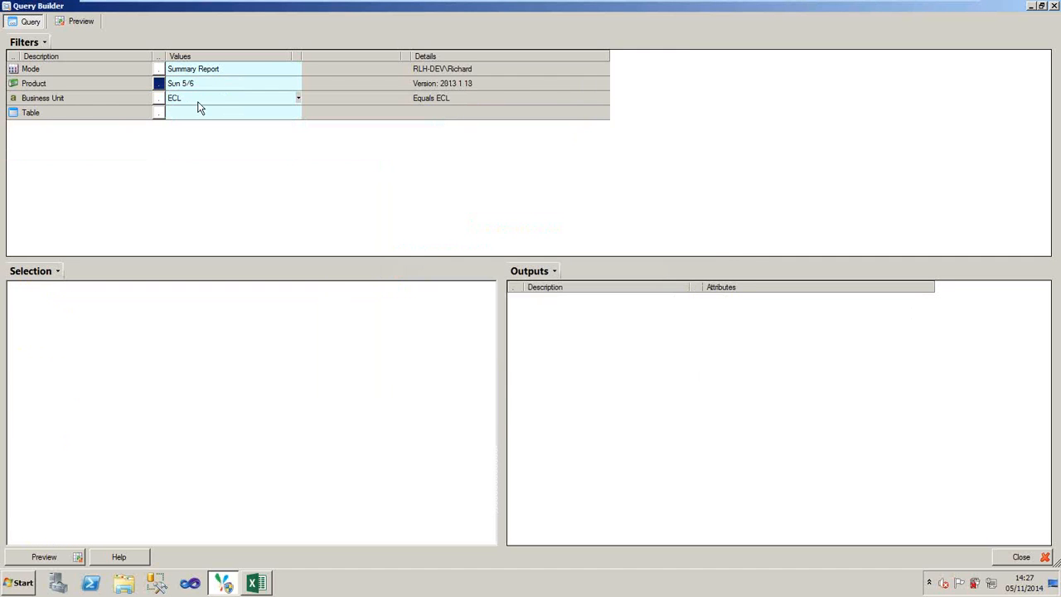
{"action": "left_click", "coordinate": [159, 98]}
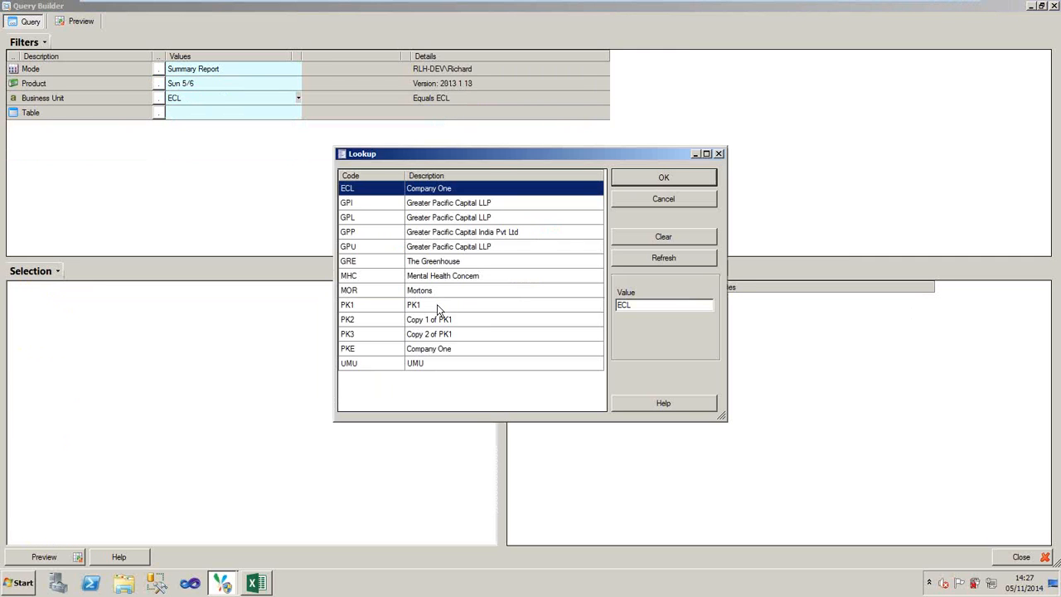
{"action": "double_click", "coordinate": [437, 305]}
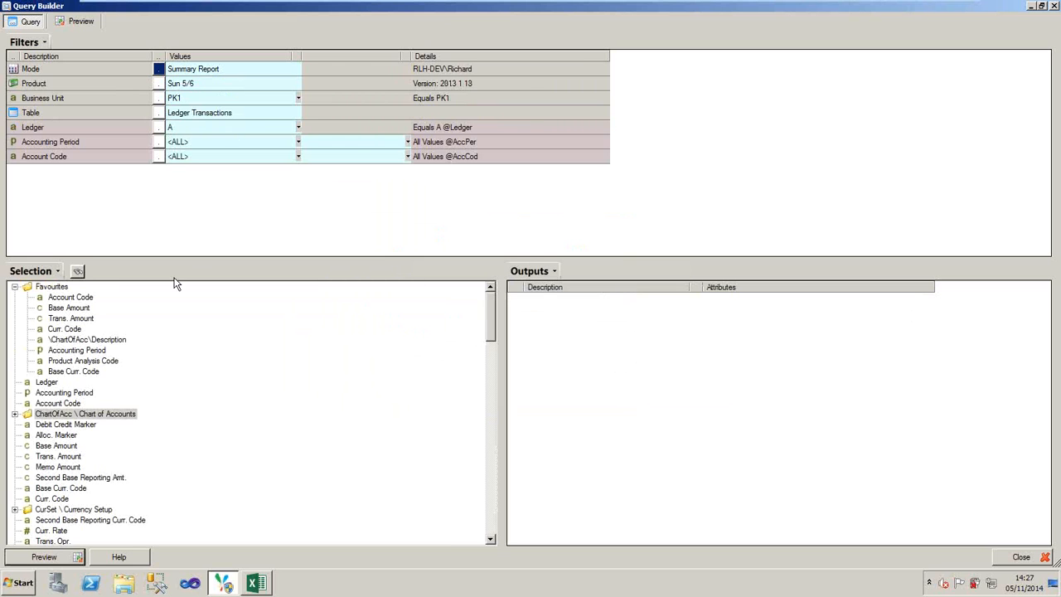
- Add the favourites Account Code, \ChartOfAcc\Description and Base Amount to the query outputs
{"action": "left_click", "coordinate": [55, 300]}
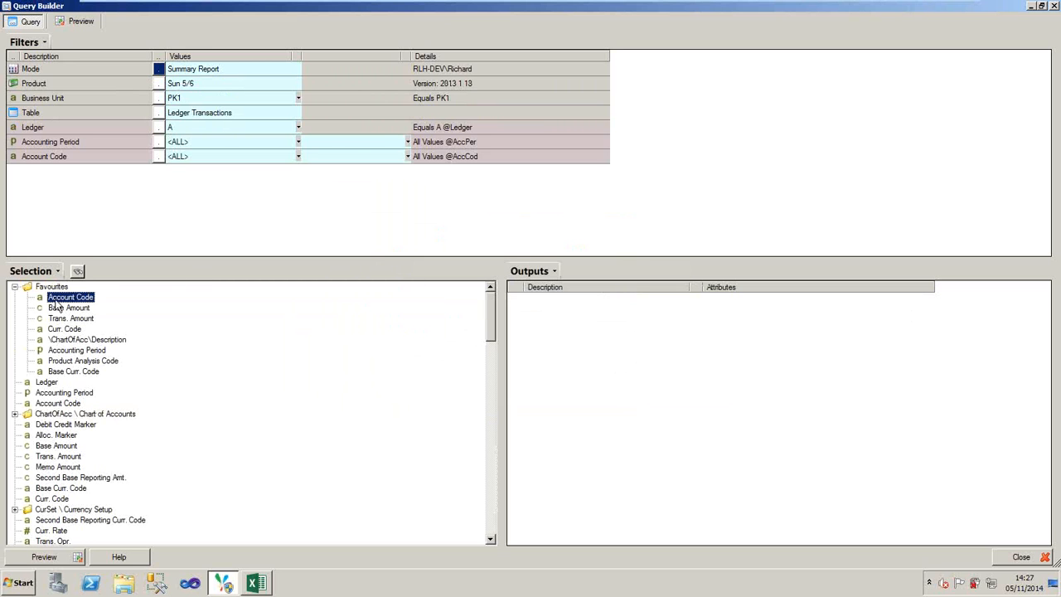
{"action": "double_click", "coordinate": [57, 301]}
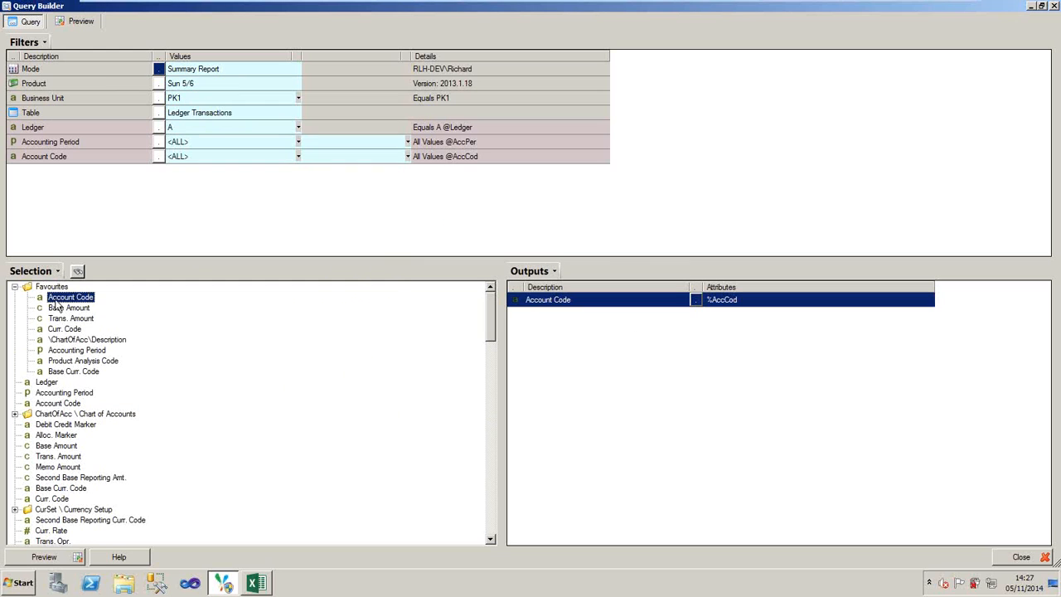
{"action": "double_click", "coordinate": [98, 342]}
{"action": "double_click", "coordinate": [65, 310]}
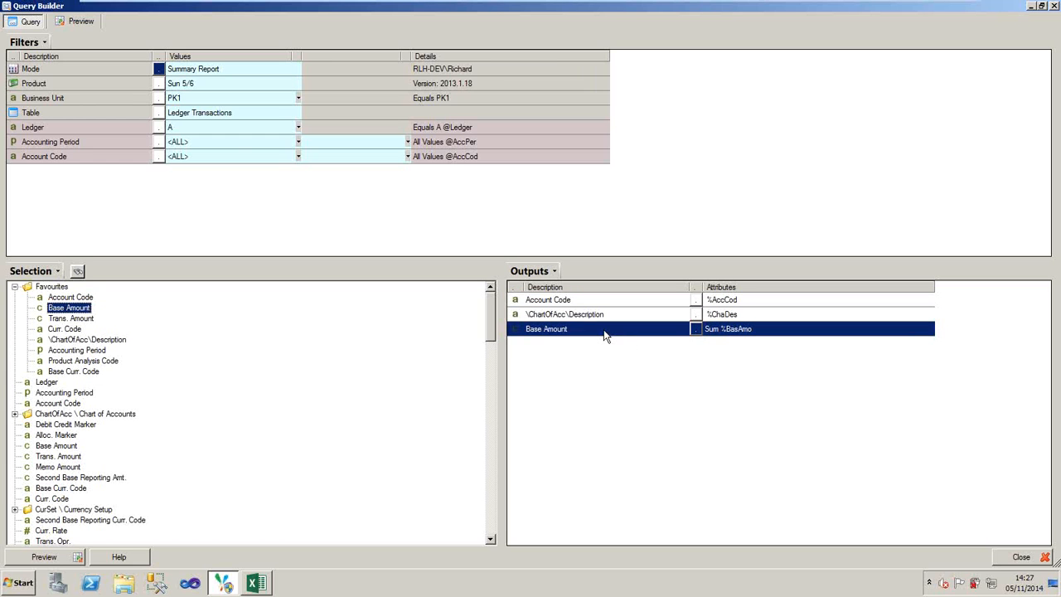
- Preview the ledger query, look through the base amounts per account code and return to the query
{"action": "left_click", "coordinate": [233, 142]}
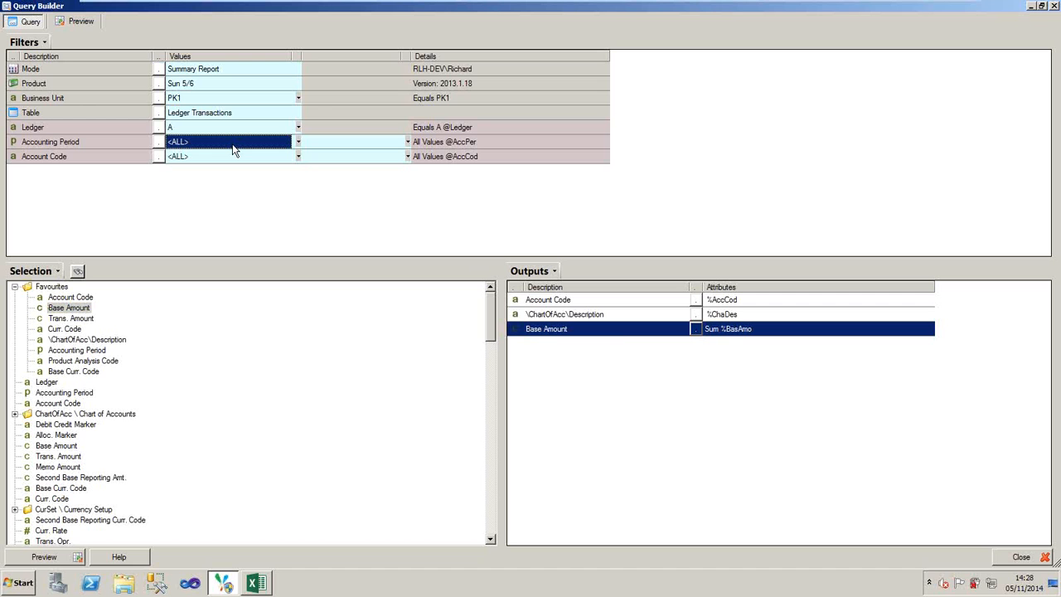
{"action": "left_click", "coordinate": [58, 558]}
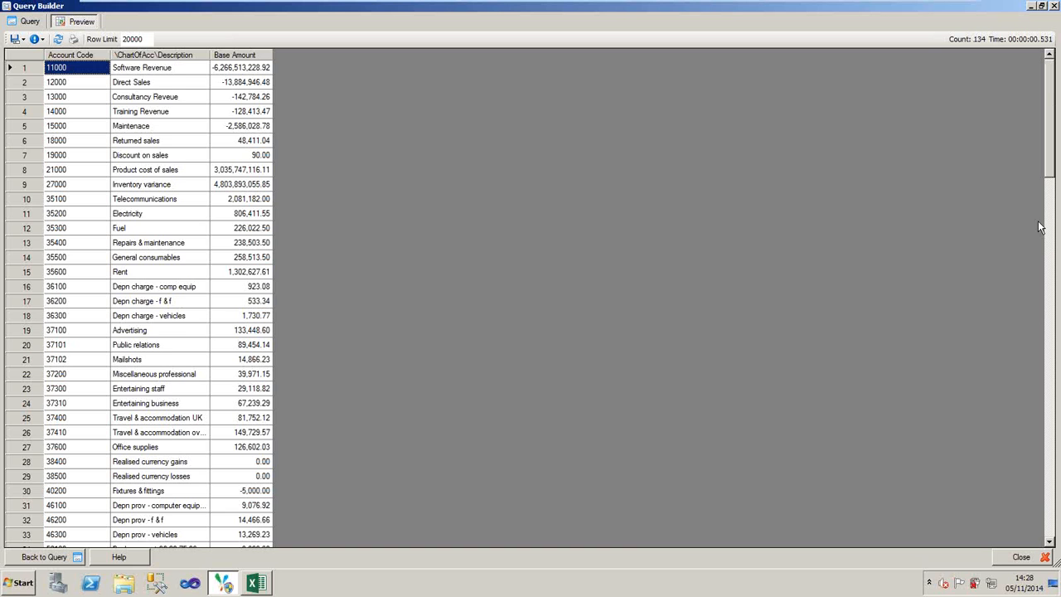
{"action": "scroll", "coordinate": [1040, 227], "scroll_direction": "down", "scroll_amount": 13}
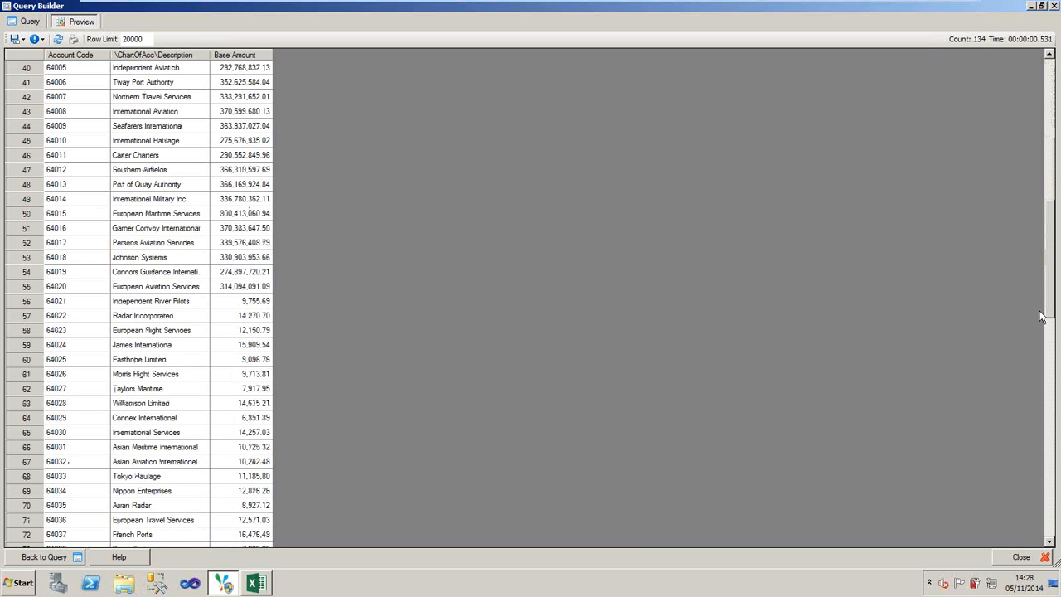
{"action": "scroll", "coordinate": [1042, 316], "scroll_direction": "down", "scroll_amount": 20}
{"action": "scroll", "coordinate": [1042, 331], "scroll_direction": "up", "scroll_amount": 7}
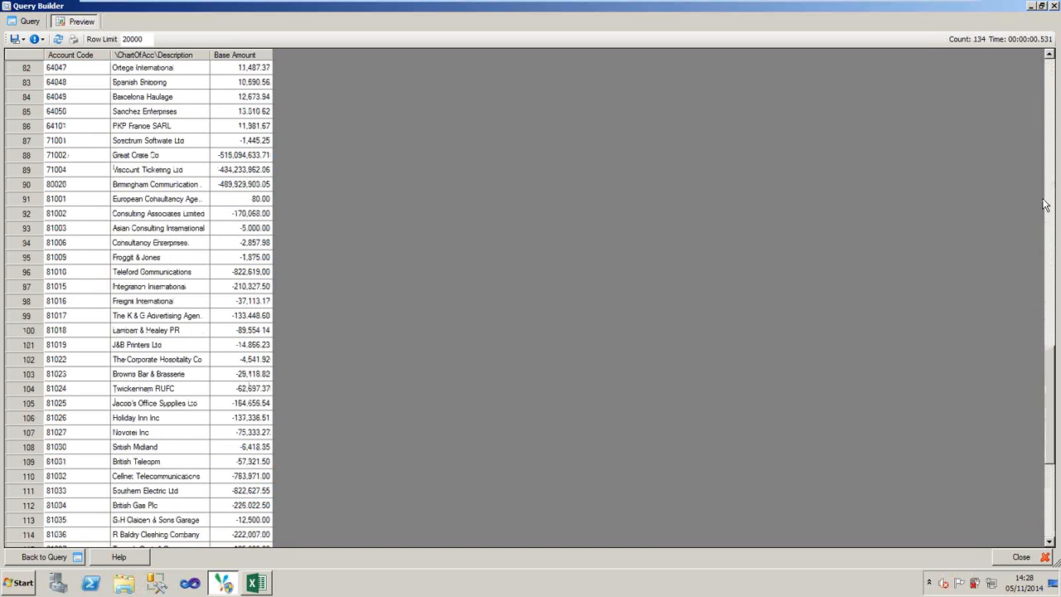
{"action": "scroll", "coordinate": [1043, 204], "scroll_direction": "up", "scroll_amount": 20}
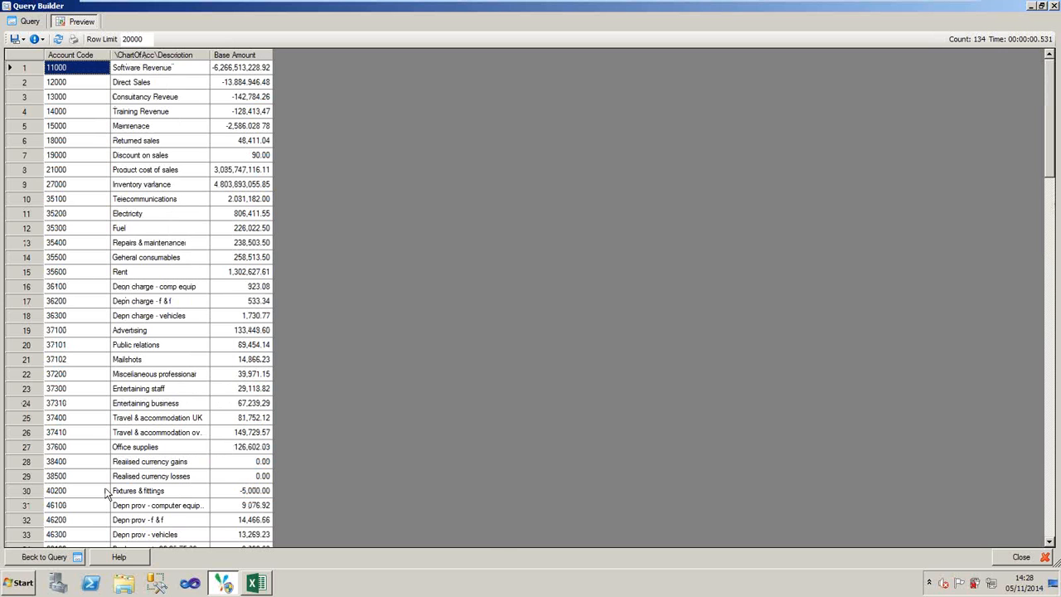
{"action": "left_click", "coordinate": [37, 561]}
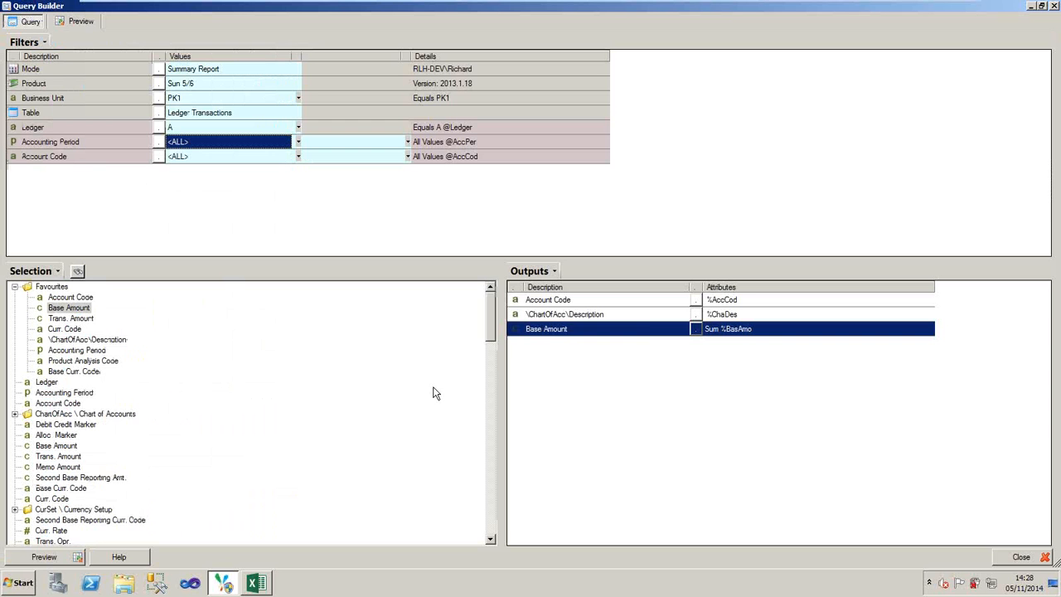
{"action": "right_click", "coordinate": [645, 321]}
{"action": "left_click", "coordinate": [582, 315]}
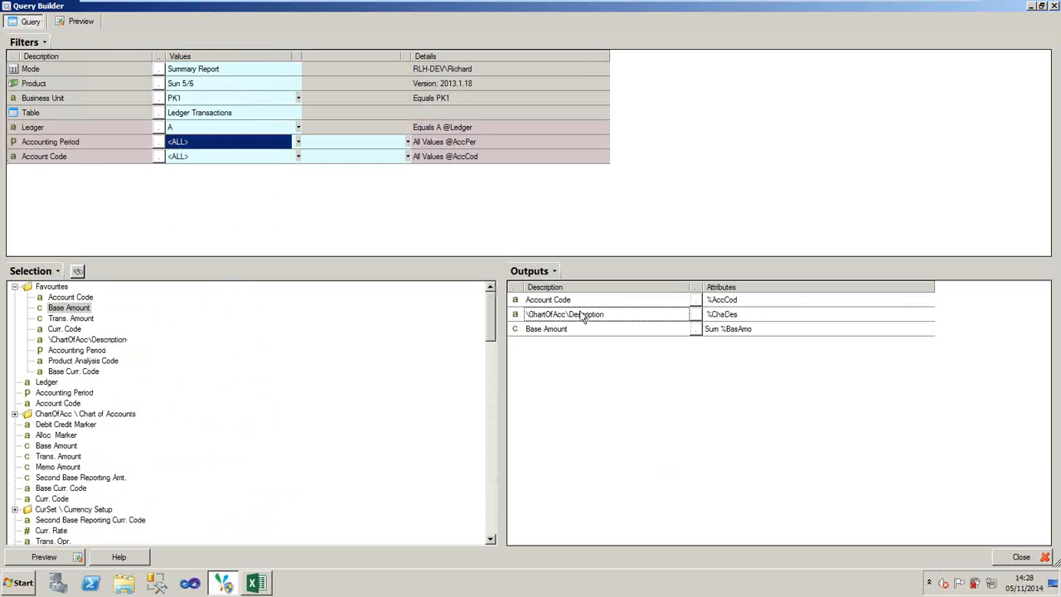
{"action": "right_click", "coordinate": [581, 316]}
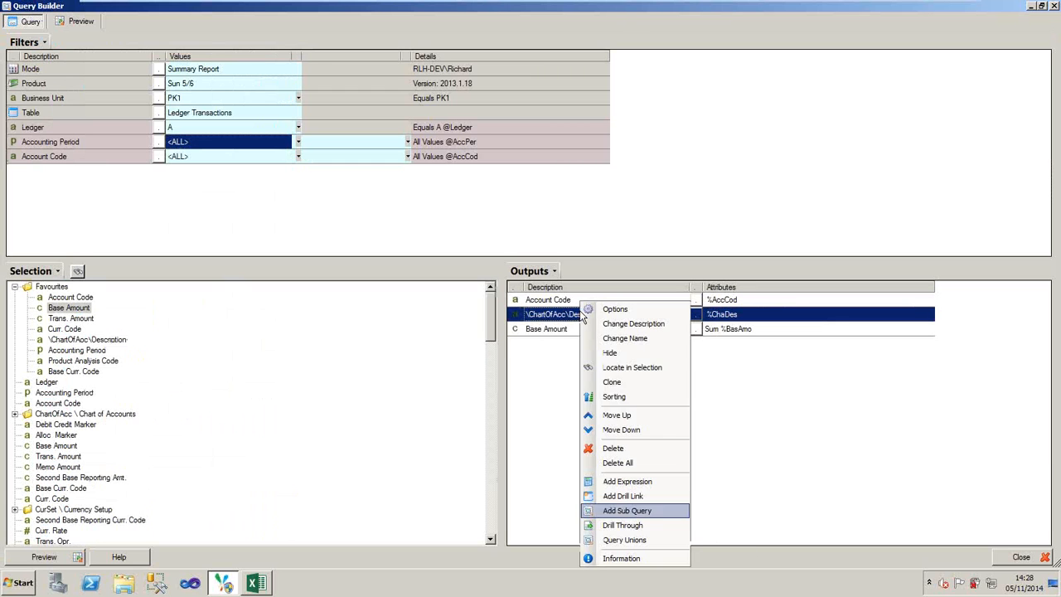
{"action": "left_click", "coordinate": [629, 330]}
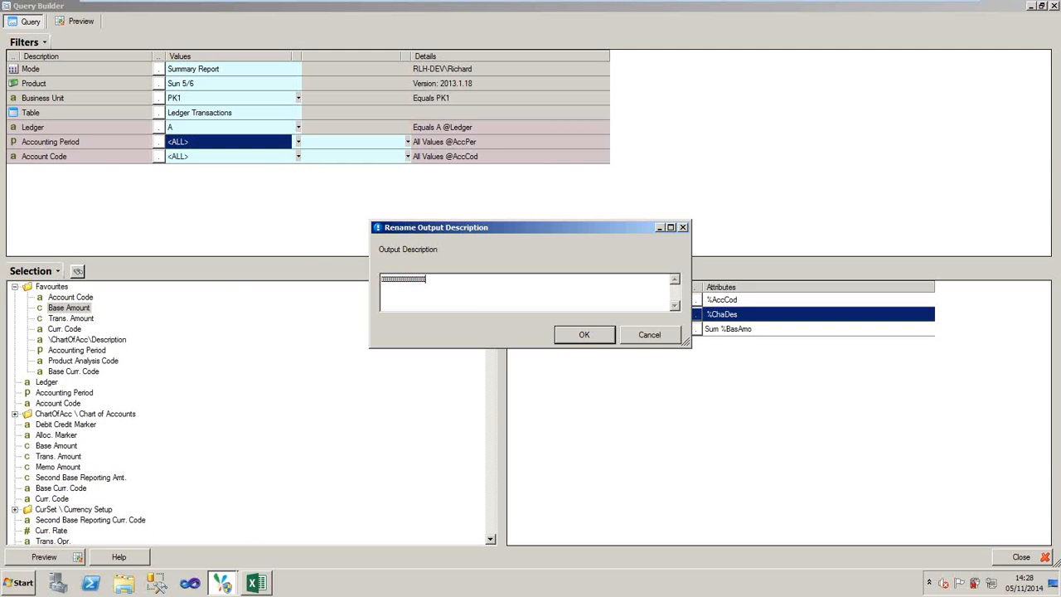
{"action": "left_click", "coordinate": [628, 334]}
- Change the description of the \ChartOfAcc\Description output to Account Name, preview the query results and return to the query
{"action": "right_click", "coordinate": [632, 320]}
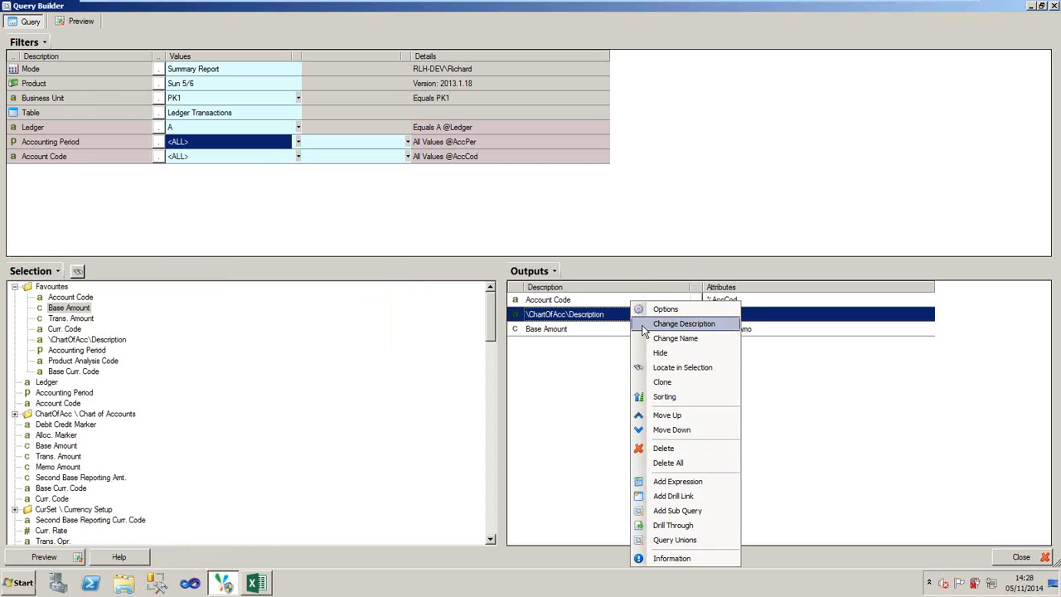
{"action": "left_click", "coordinate": [640, 325]}
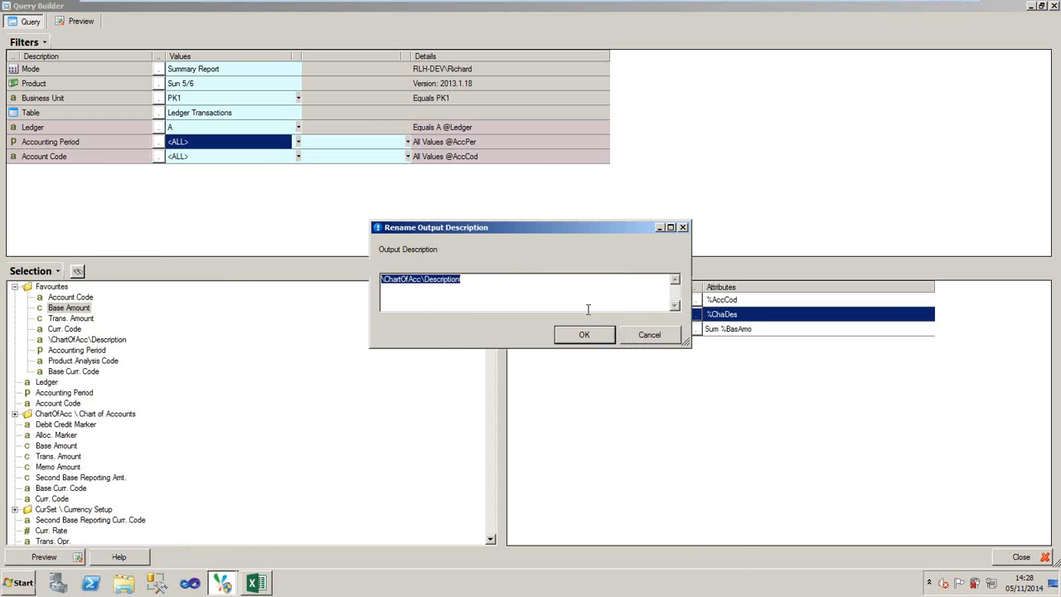
{"action": "key", "text": "BackSpace"}
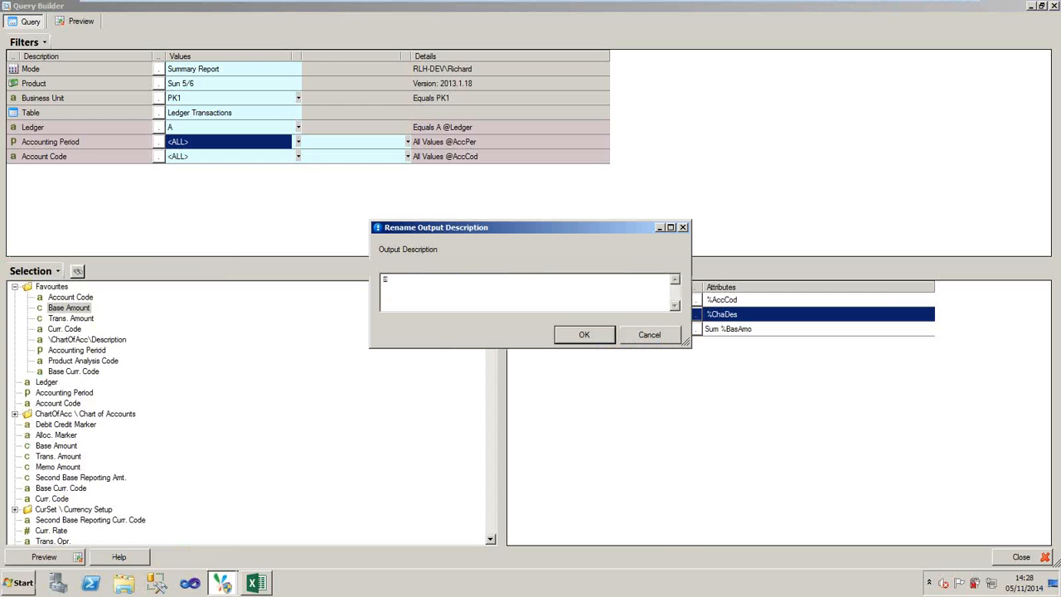
{"action": "key", "text": "shift+Left"}
{"action": "key", "text": "shift+Left"}
{"action": "key", "text": "shift+Left"}
{"action": "key", "text": "shift+Left"}
{"action": "key", "text": "BackSpace"}
{"action": "mouse_move", "coordinate": [895, 5]}
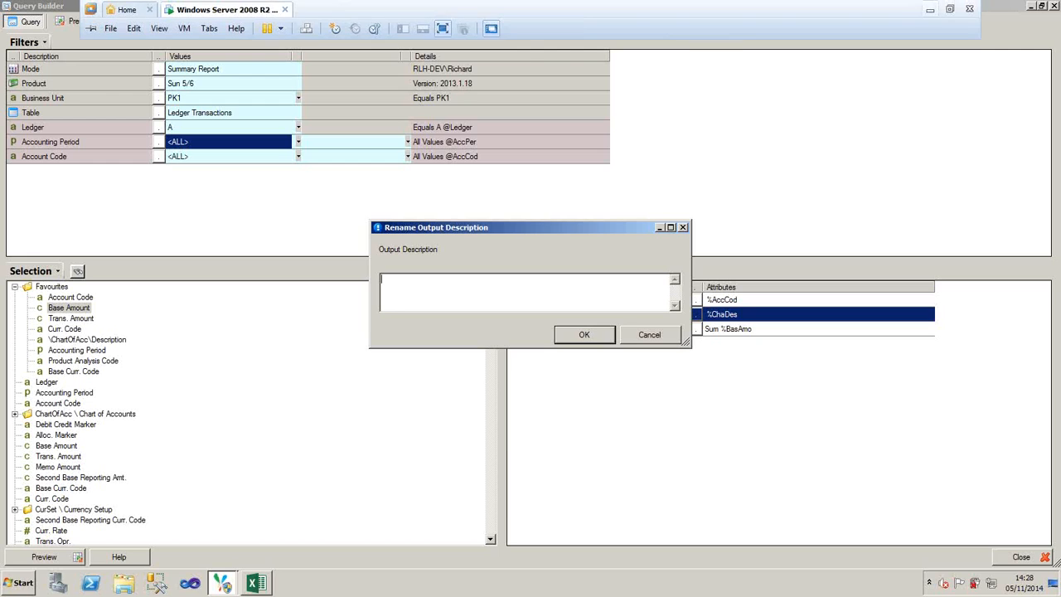
{"action": "type", "text": "Account Name"}
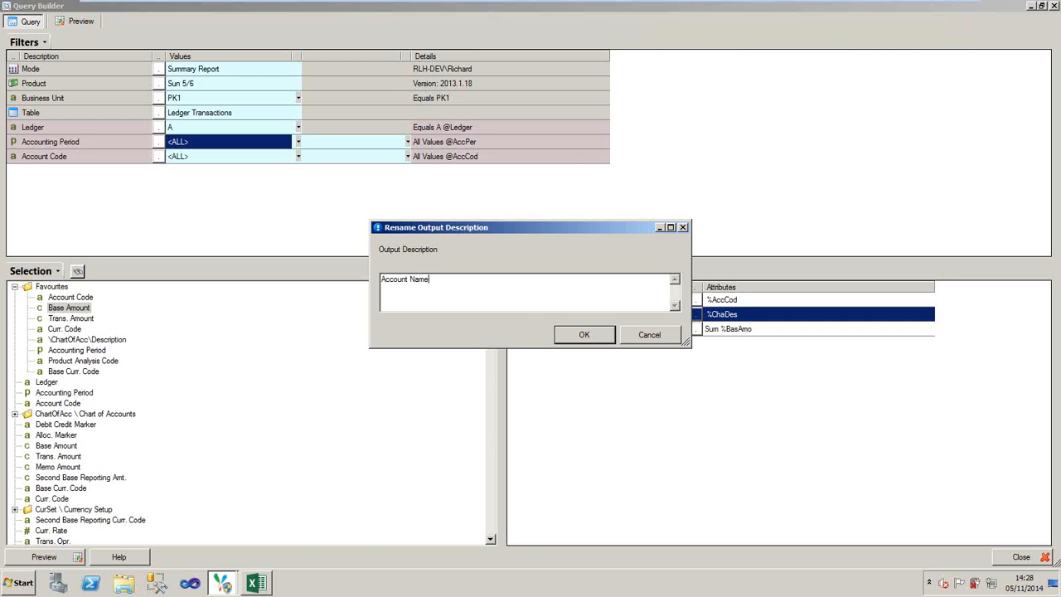
{"action": "left_click", "coordinate": [584, 334]}
{"action": "left_click", "coordinate": [46, 557]}
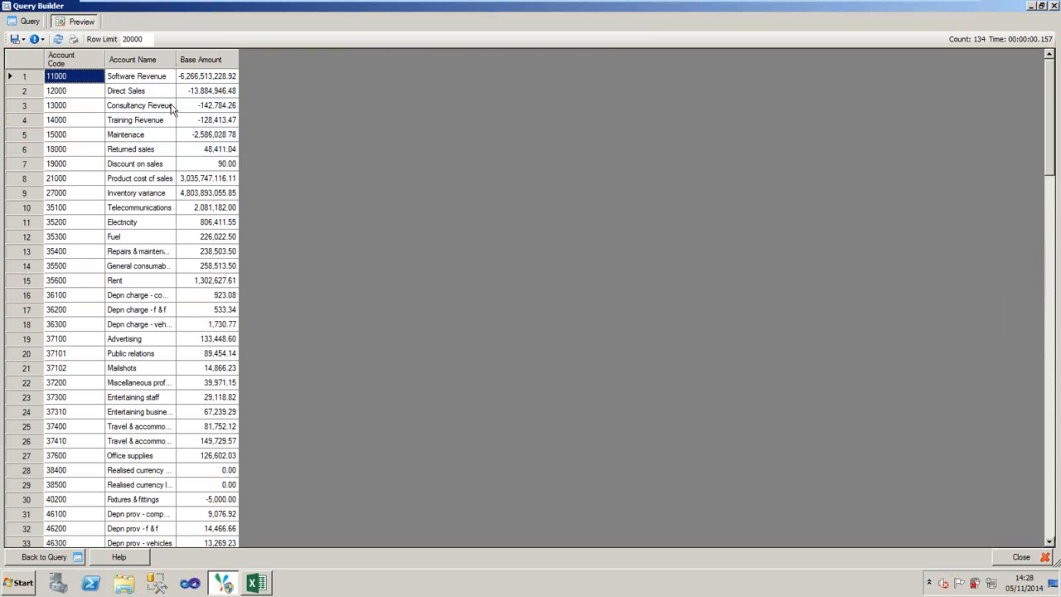
{"action": "left_click", "coordinate": [46, 557]}
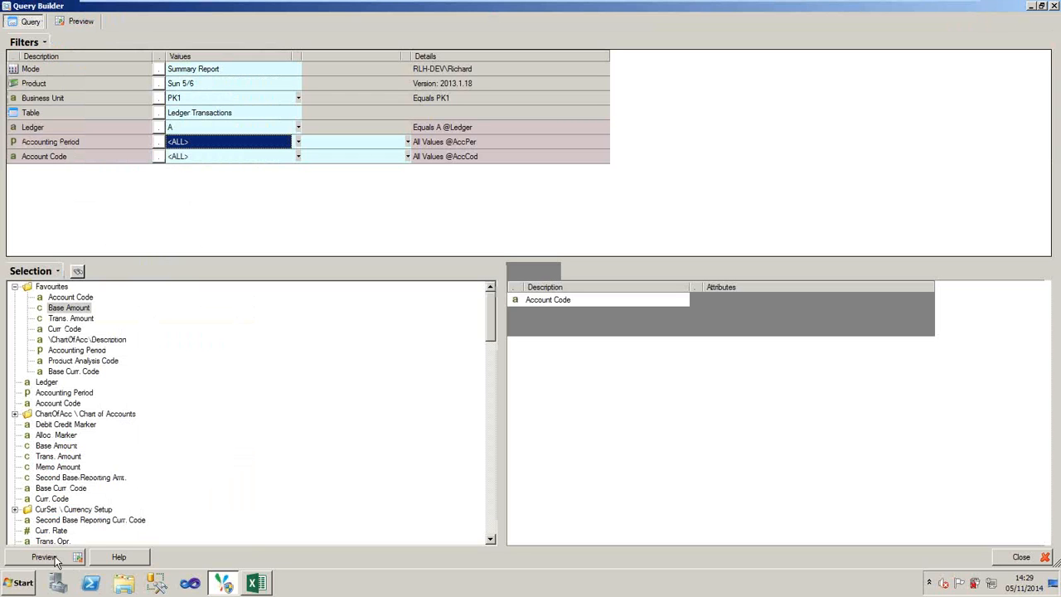
- Create a query-type drill-through with the menu title Drill By Period, letting the parent outputs be named automatically
{"action": "left_click", "coordinate": [633, 310]}
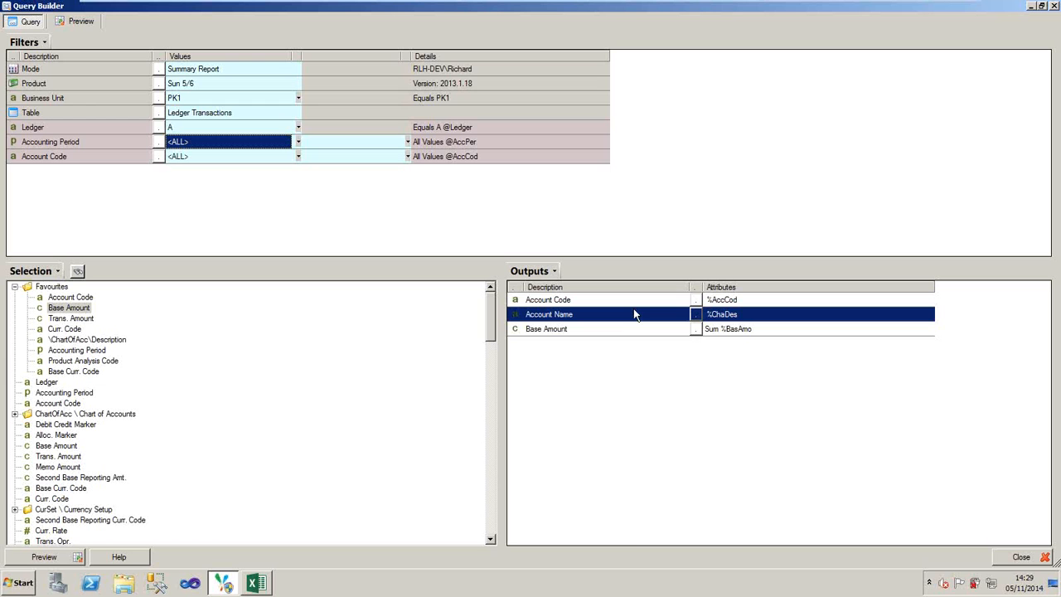
{"action": "right_click", "coordinate": [634, 310]}
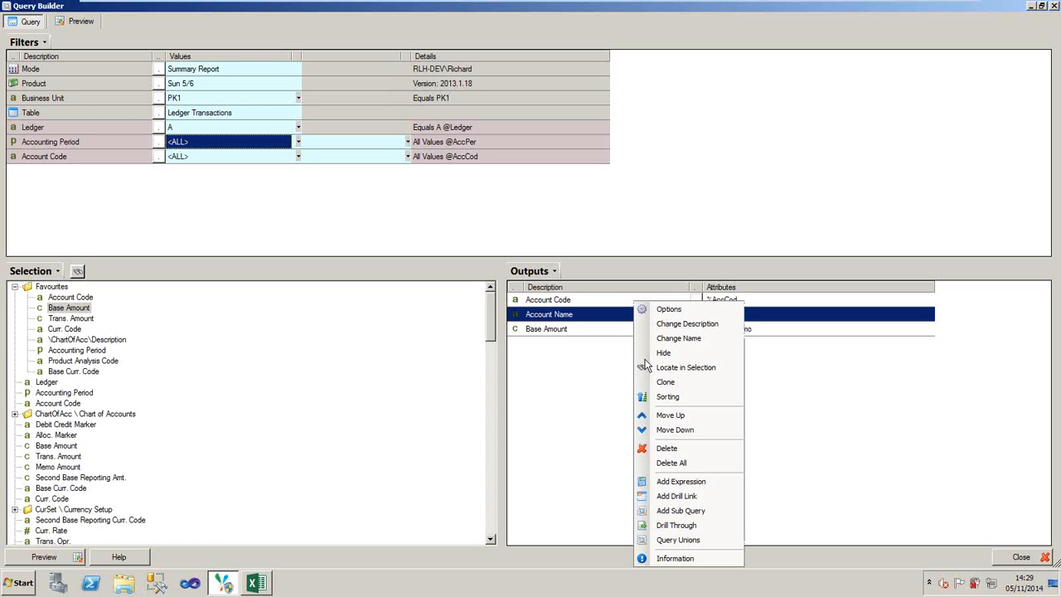
{"action": "left_click", "coordinate": [667, 527]}
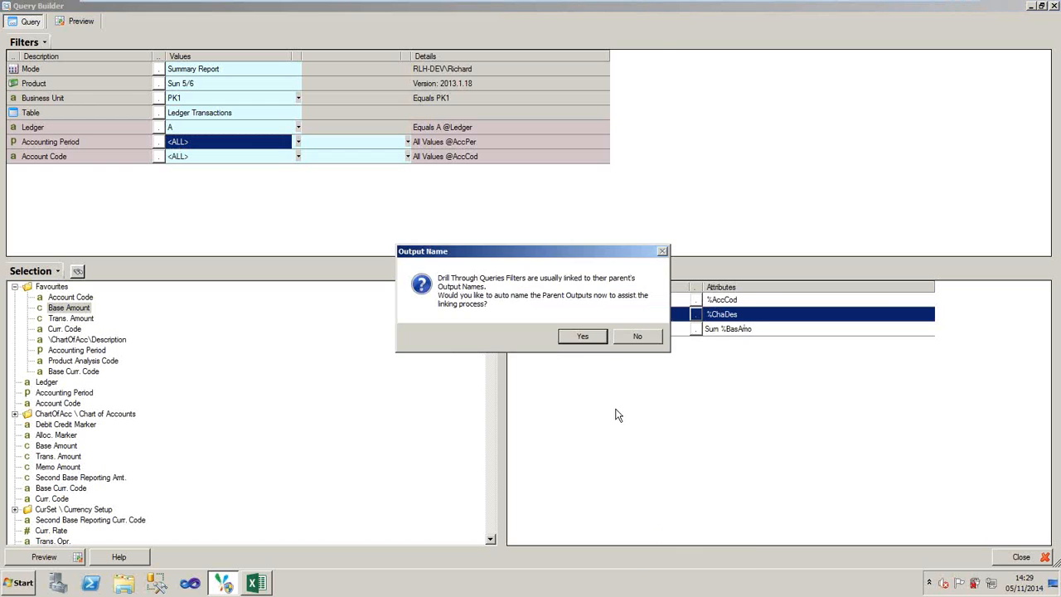
{"action": "left_click", "coordinate": [584, 344]}
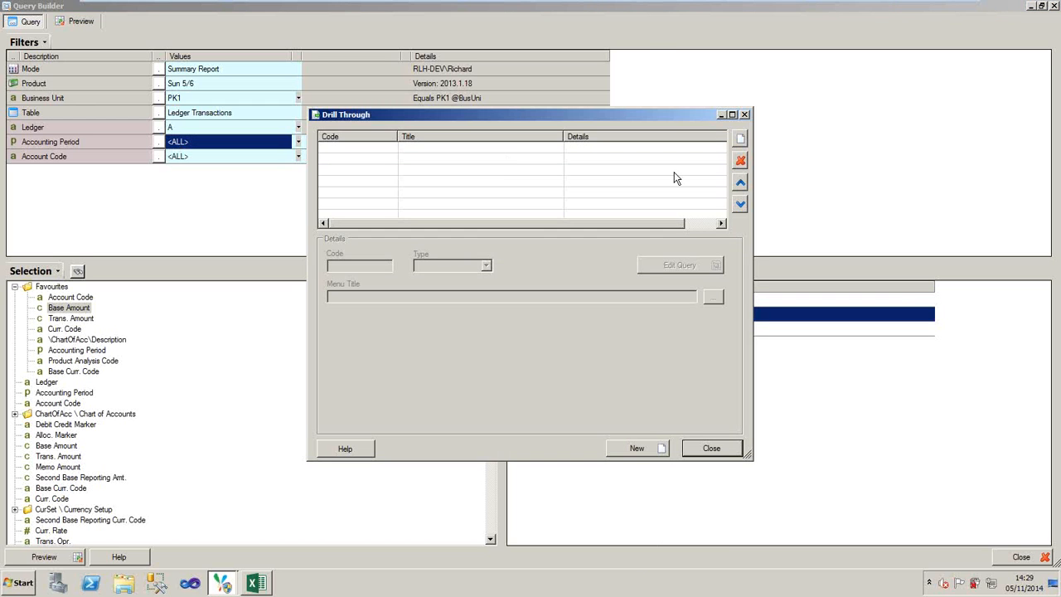
{"action": "left_click", "coordinate": [743, 139]}
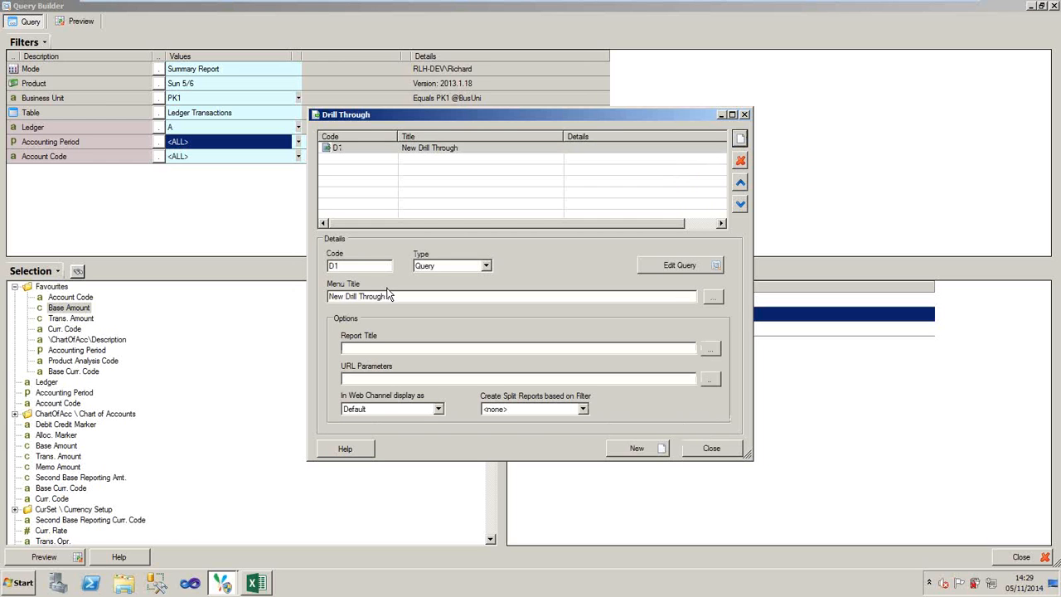
{"action": "left_click_drag", "start_coordinate": [391, 296], "coordinate": [282, 302]}
{"action": "type", "text": "Dri"}
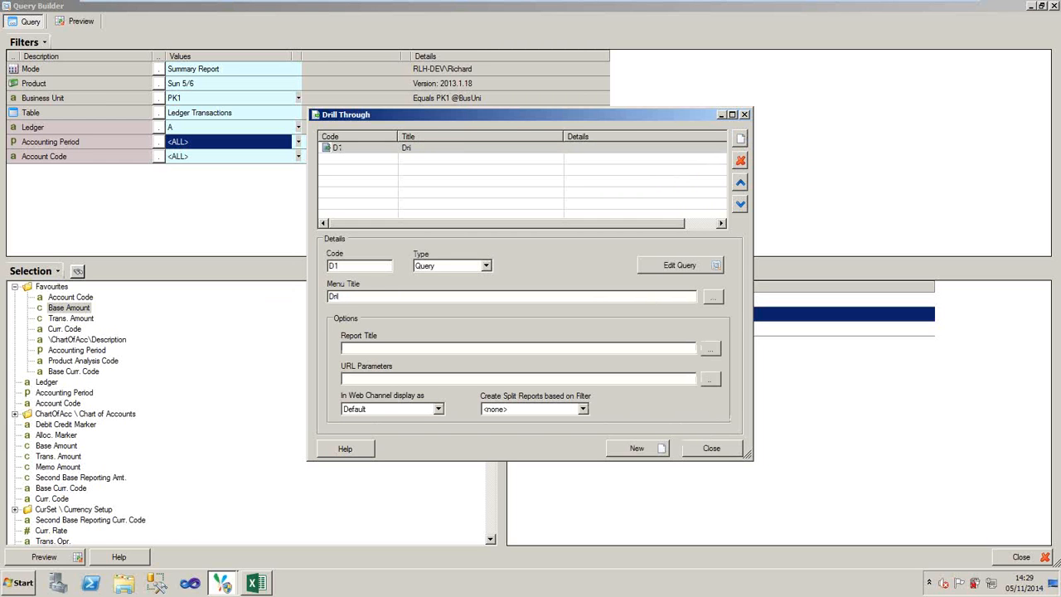
{"action": "type", "text": "ll By Period"}
- Edit the drill-through query to add the Accounting Period favourite as an output placed between Account Name and Base Amount
{"action": "left_click", "coordinate": [678, 265]}
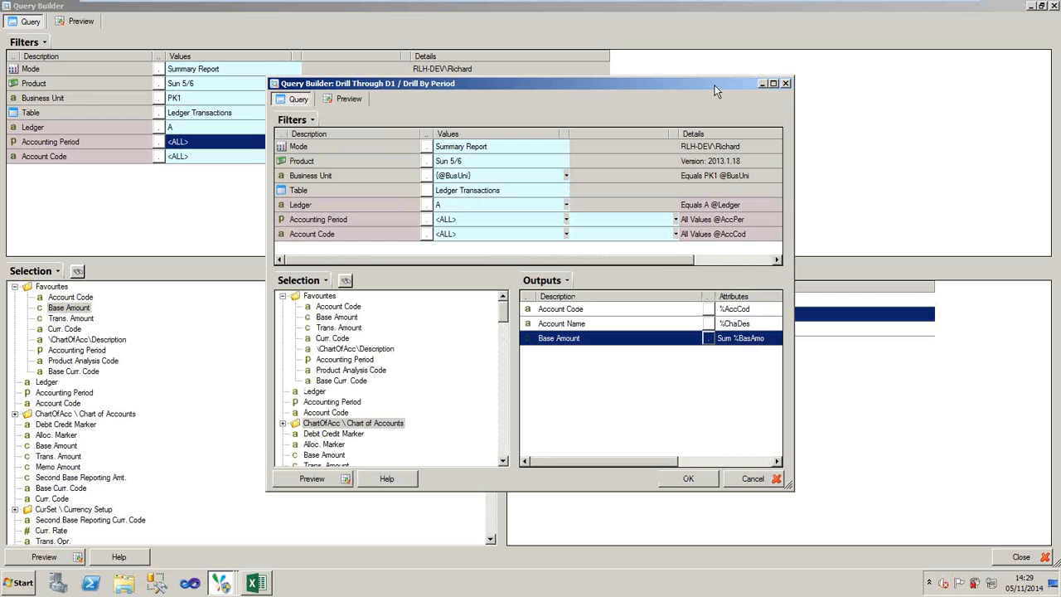
{"action": "left_click_drag", "start_coordinate": [691, 83], "coordinate": [835, 133]}
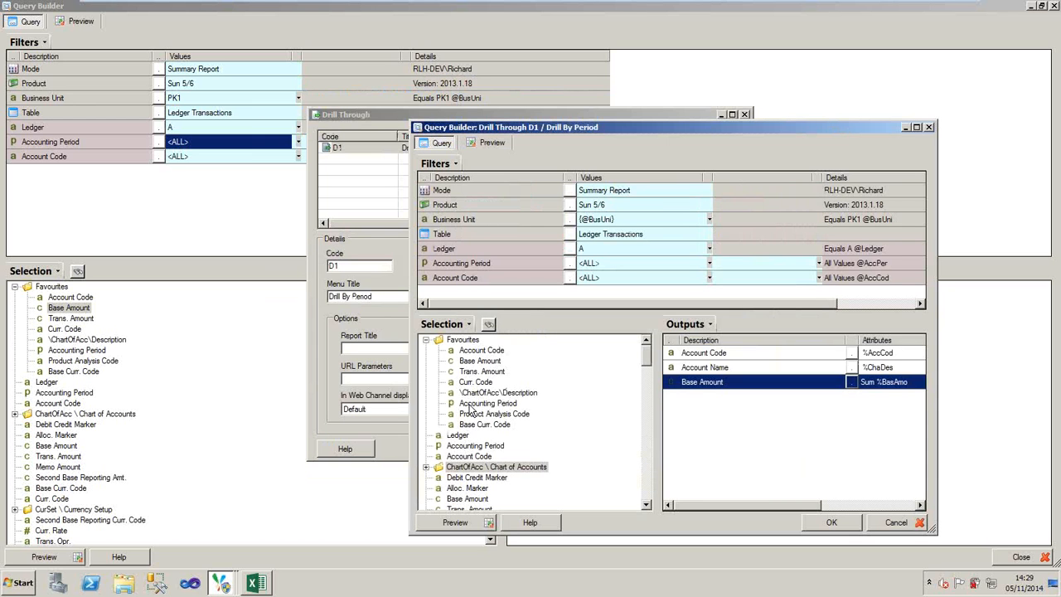
{"action": "left_click_drag", "start_coordinate": [471, 405], "coordinate": [724, 382]}
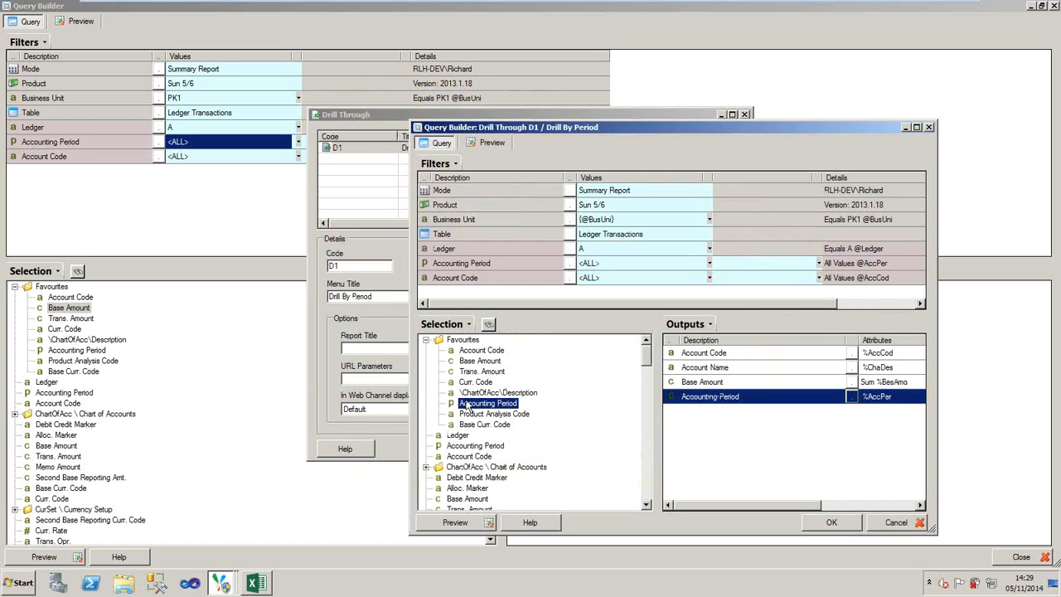
{"action": "left_click", "coordinate": [710, 402]}
{"action": "left_click_drag", "start_coordinate": [710, 402], "coordinate": [710, 390]}
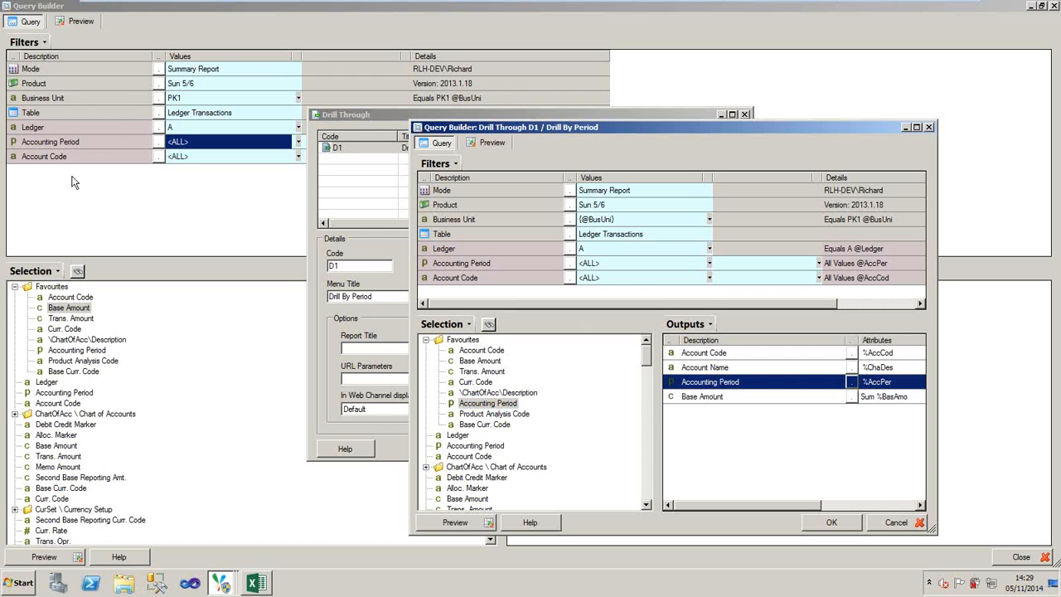
- Link both ends of the drill-through's Account Code filter to {%AccCod}, accept the query and close the drill-through setup
{"action": "left_click", "coordinate": [709, 278]}
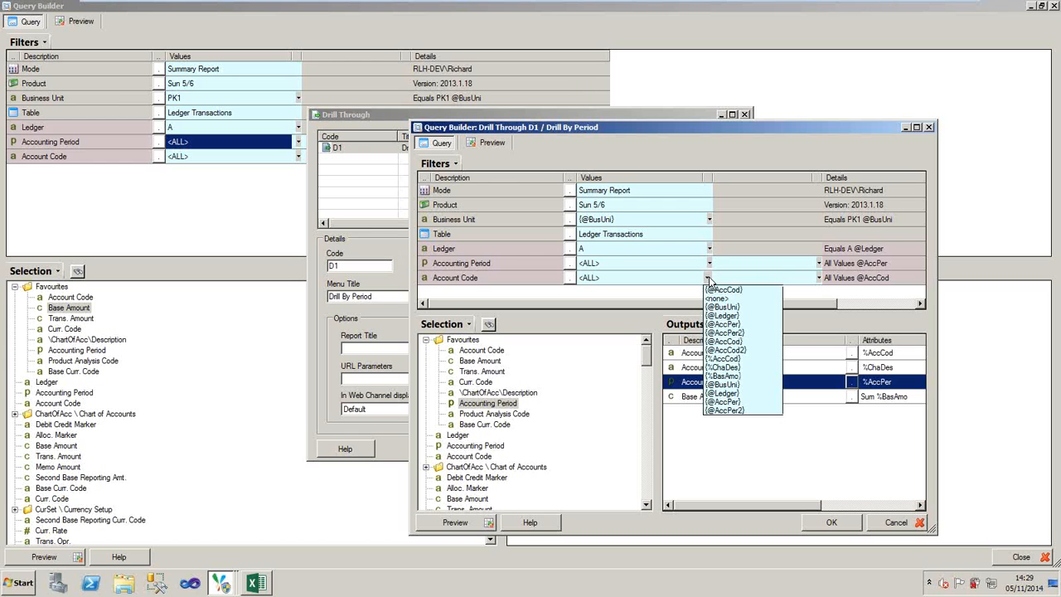
{"action": "left_click", "coordinate": [722, 358]}
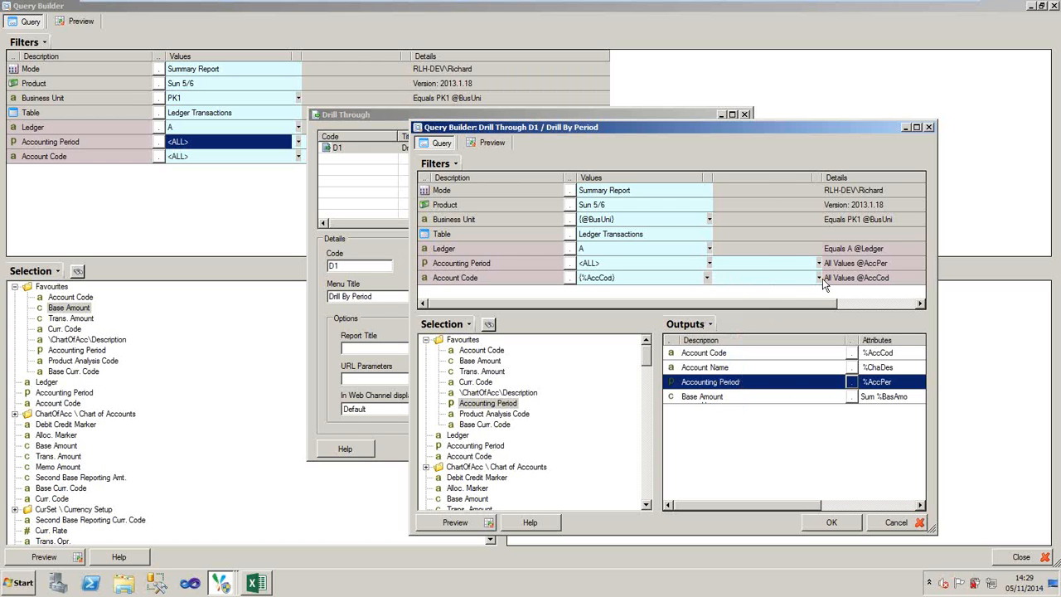
{"action": "left_click", "coordinate": [819, 279]}
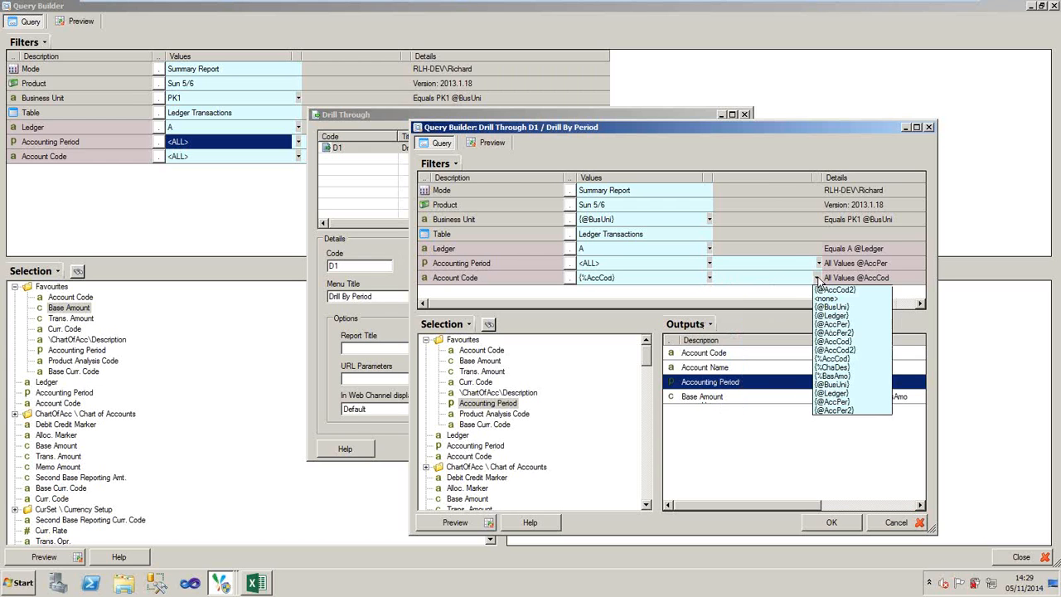
{"action": "left_click", "coordinate": [845, 359]}
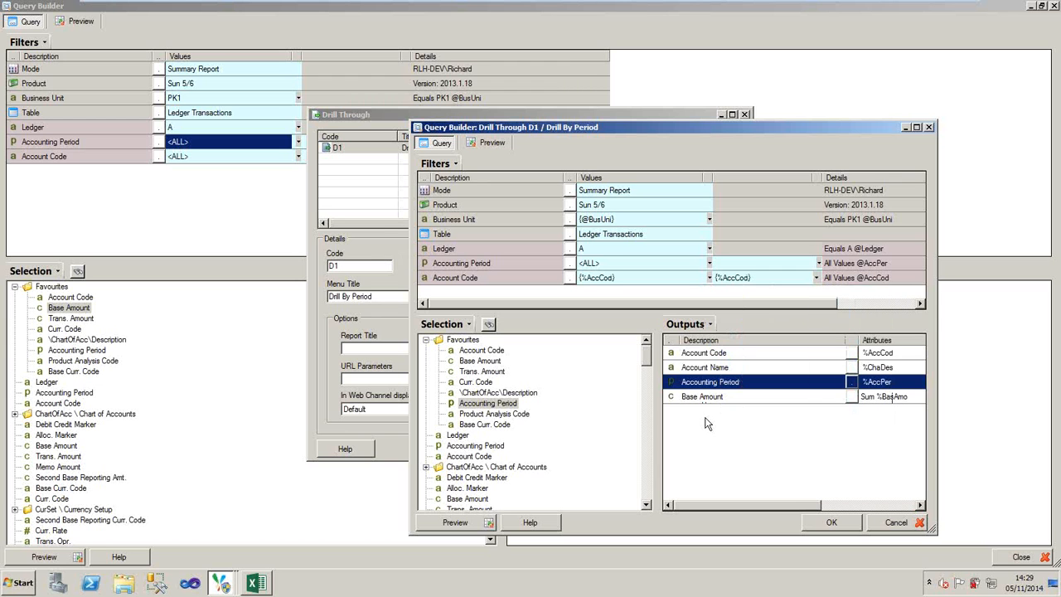
{"action": "left_click", "coordinate": [827, 523]}
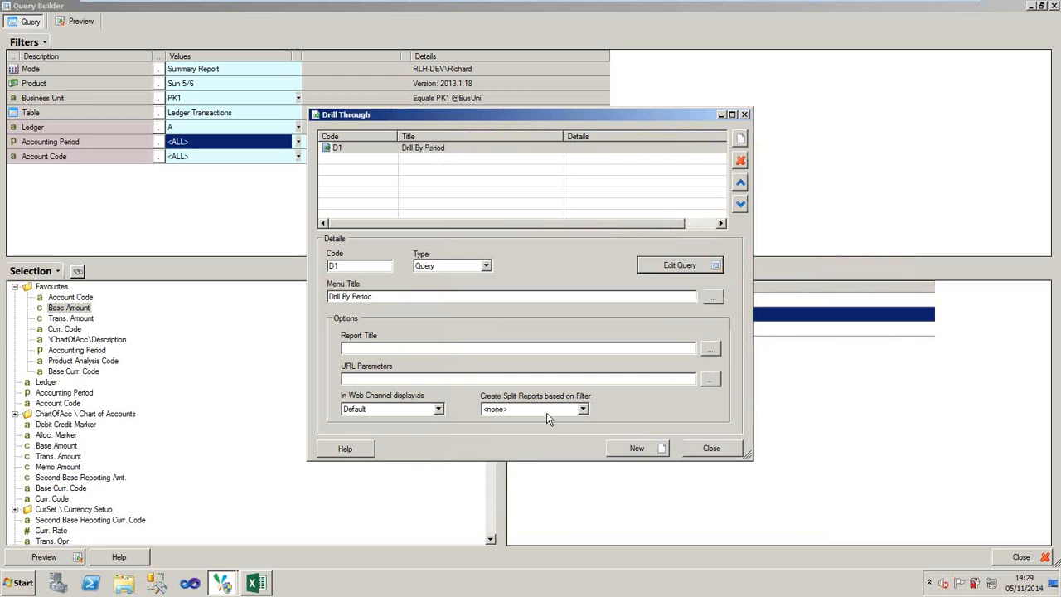
{"action": "left_click", "coordinate": [712, 448]}
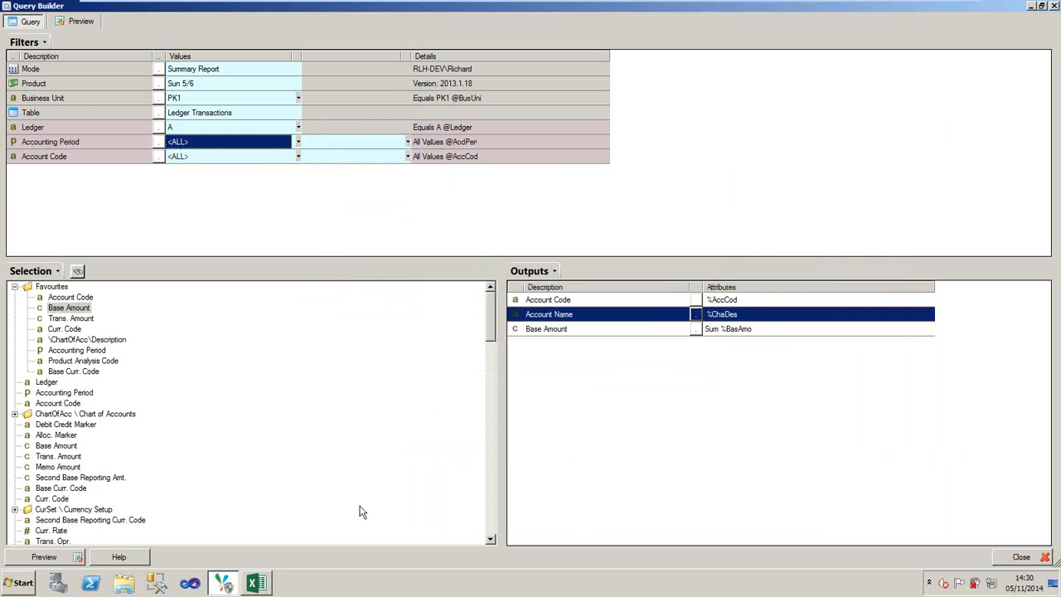
- Preview the main query, run Drill By Period for account 11000 Software Revenue, look through its periods and close the drill result
{"action": "left_click", "coordinate": [44, 557]}
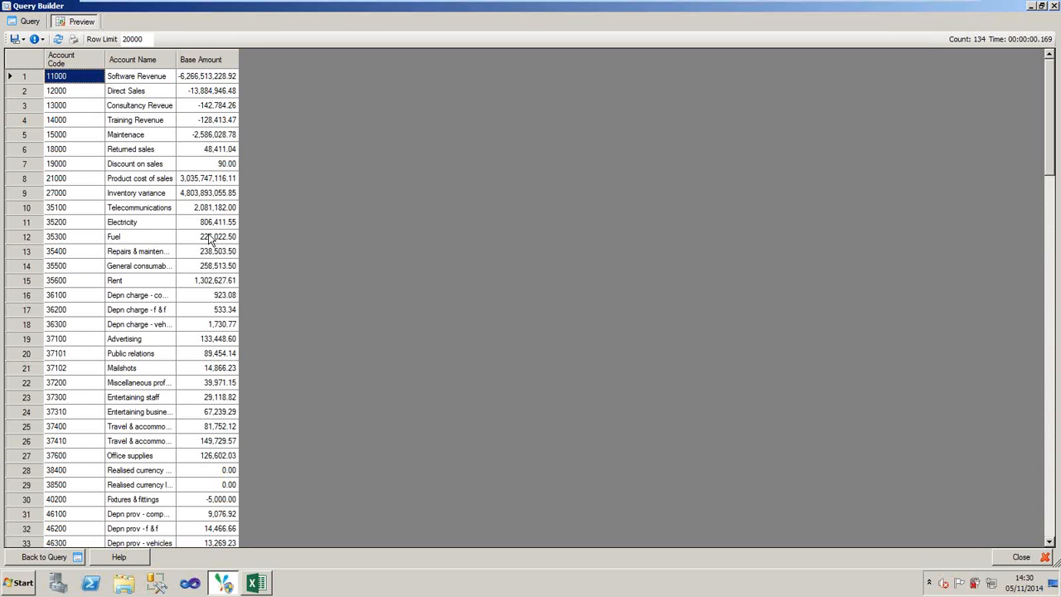
{"action": "right_click", "coordinate": [210, 239]}
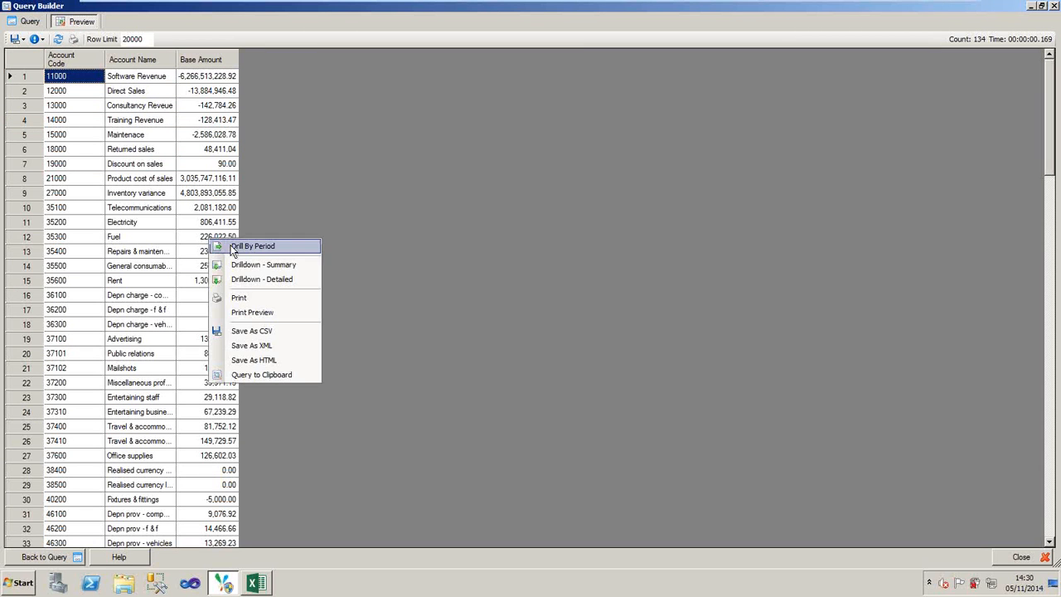
{"action": "left_click", "coordinate": [232, 249]}
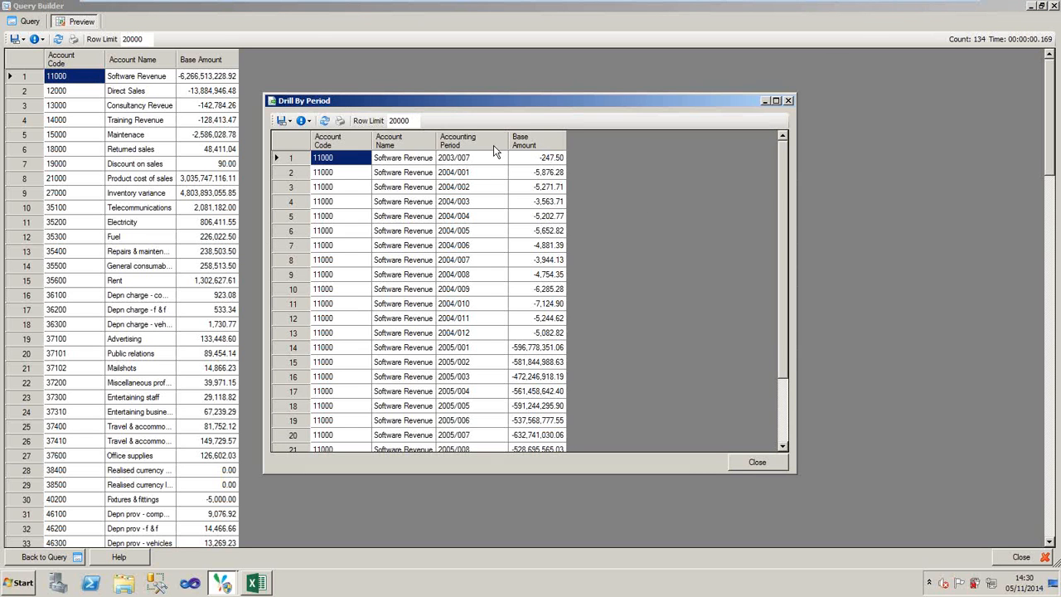
{"action": "left_click", "coordinate": [782, 396]}
{"action": "scroll", "coordinate": [782, 397], "scroll_direction": "up", "scroll_amount": 2}
{"action": "left_click", "coordinate": [788, 101]}
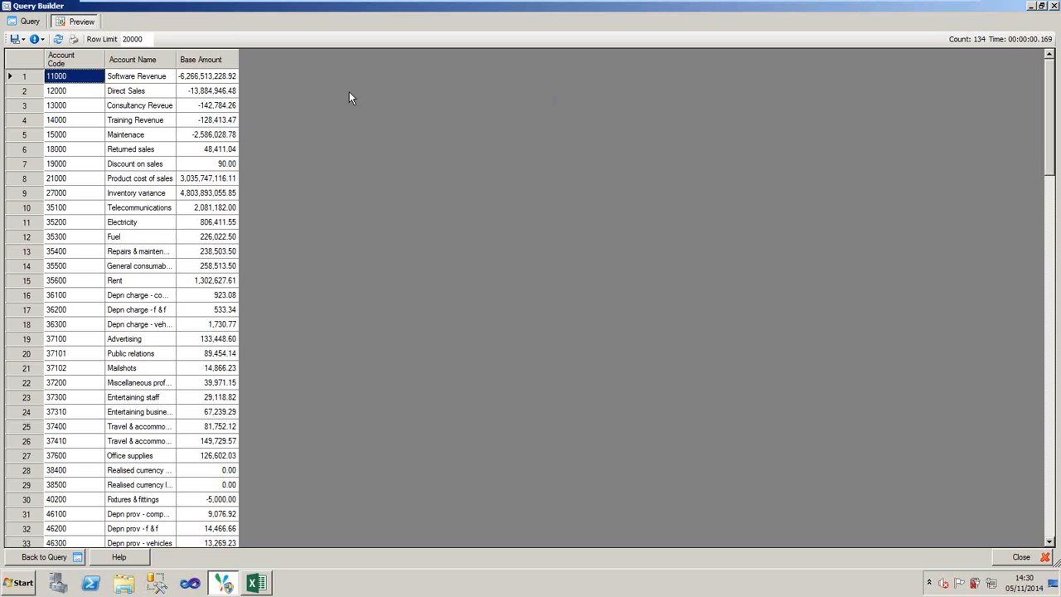
- Run Drill By Period on the Direct Sales base amount, close the result, return to the query and restore the window to its smaller size
{"action": "left_click", "coordinate": [196, 91]}
{"action": "right_click", "coordinate": [197, 93]}
{"action": "left_click", "coordinate": [209, 102]}
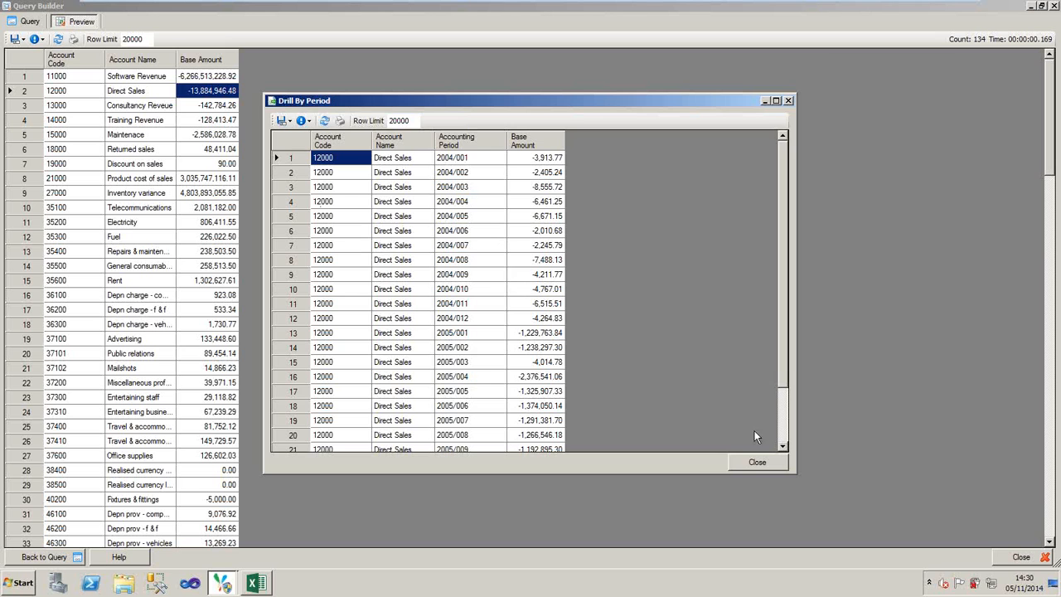
{"action": "left_click", "coordinate": [757, 461]}
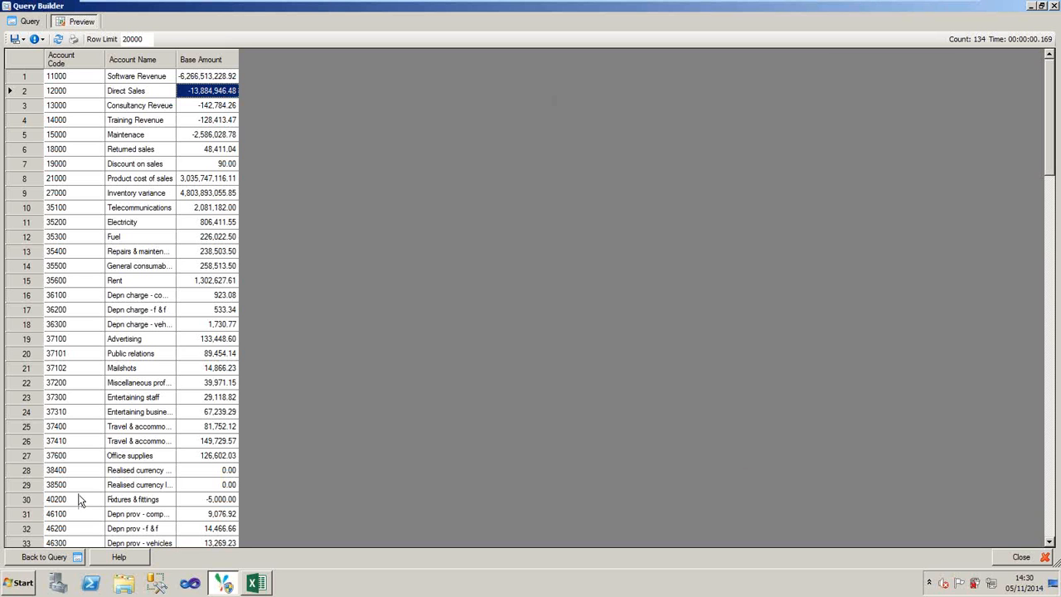
{"action": "left_click", "coordinate": [54, 558]}
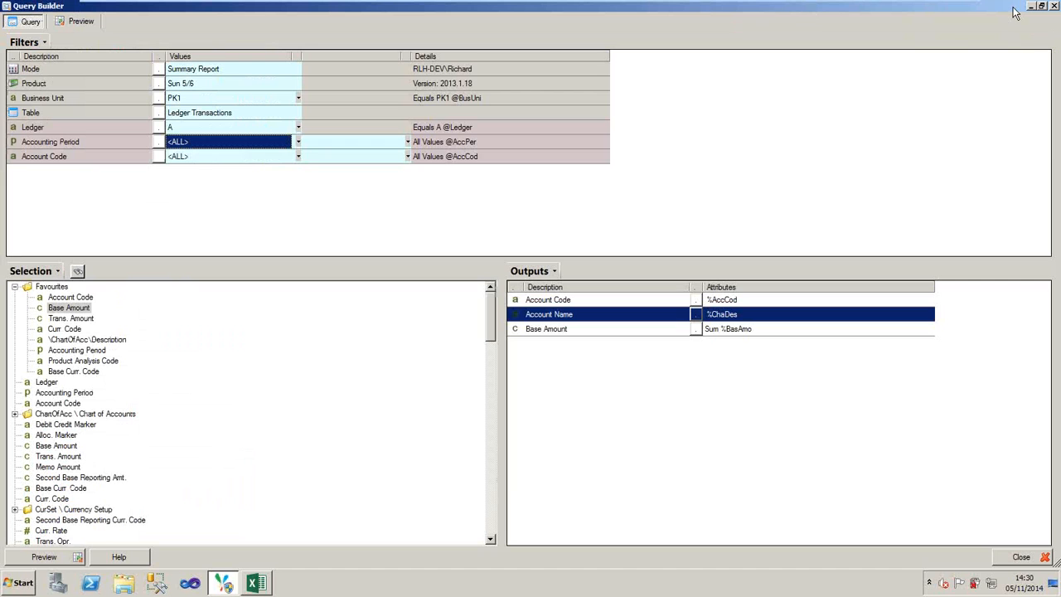
{"action": "left_click", "coordinate": [1042, 7]}
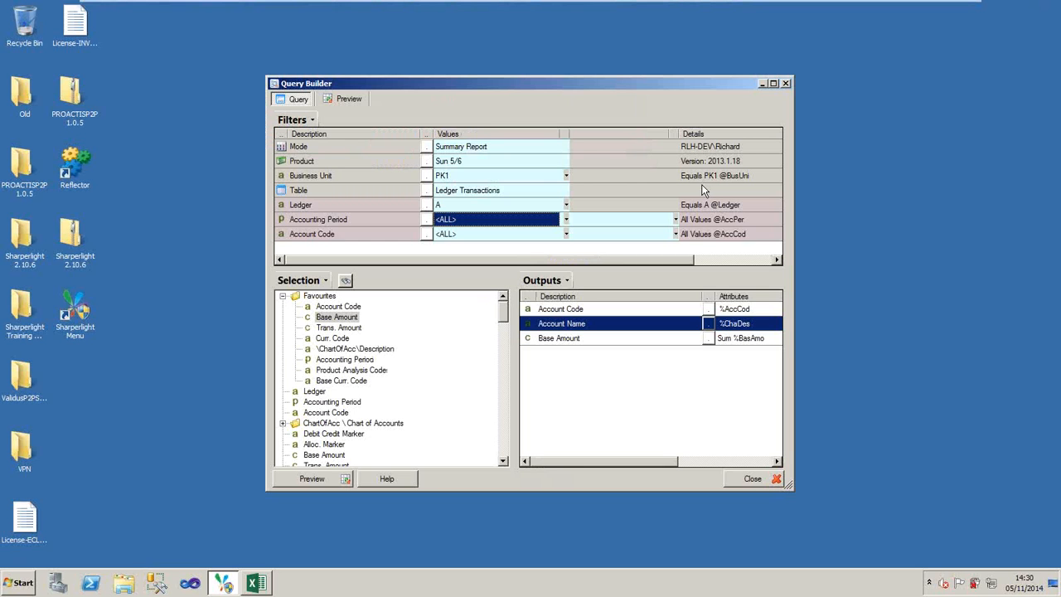
- Copy the account balance query to the clipboard and close the query builder
{"action": "left_click", "coordinate": [315, 122]}
{"action": "right_click", "coordinate": [395, 153]}
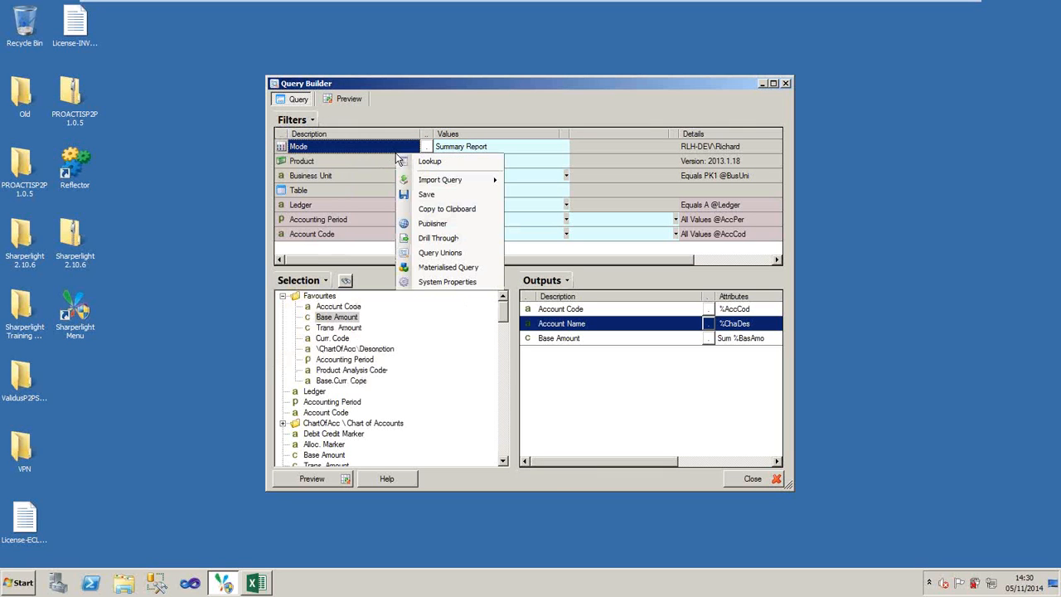
{"action": "left_click", "coordinate": [446, 209]}
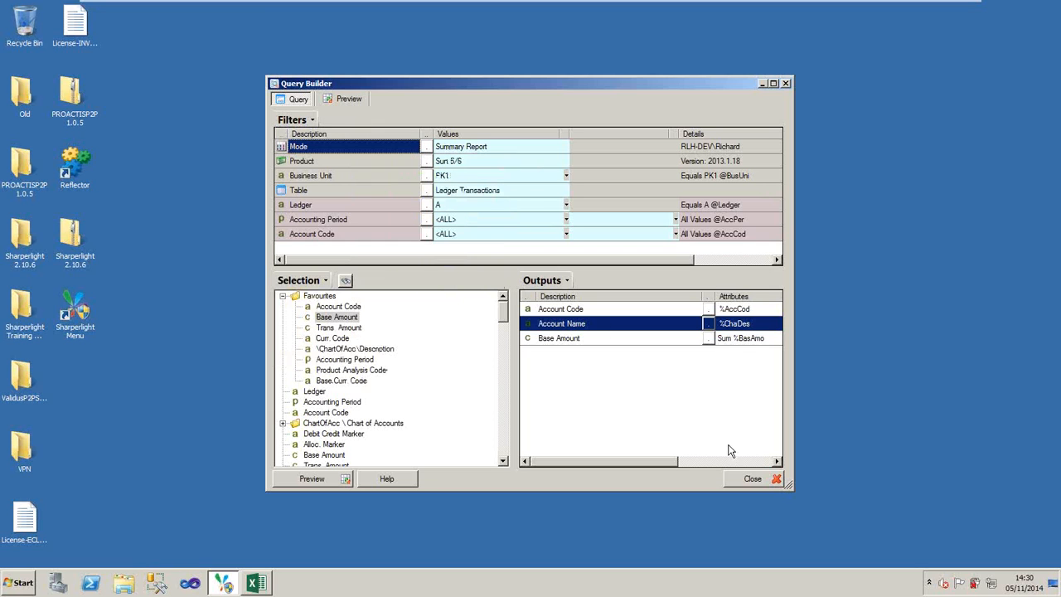
{"action": "left_click", "coordinate": [753, 480]}
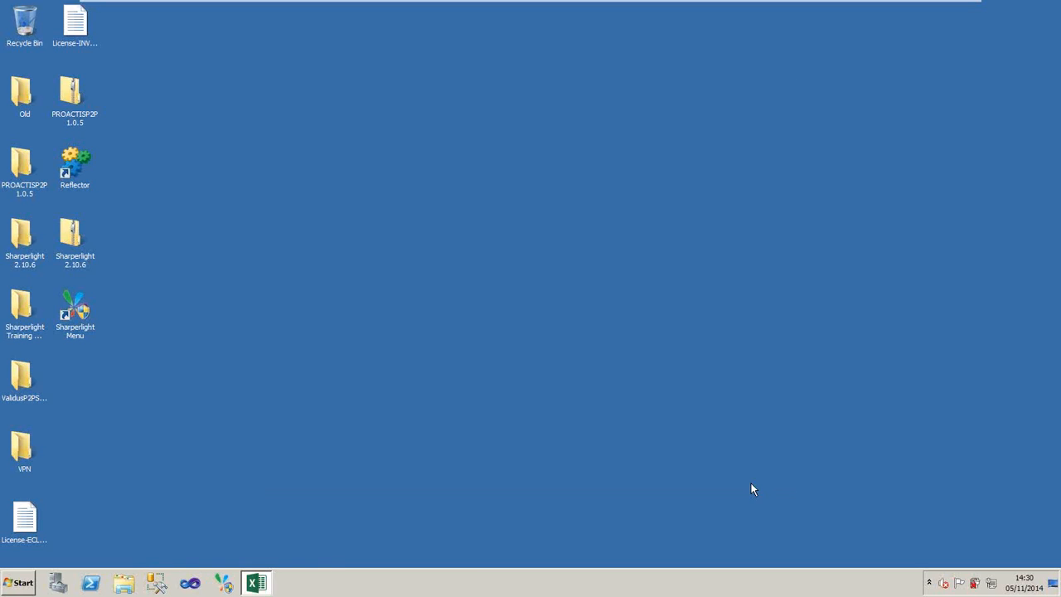
- Switch to Excel, start a new query in the Sharperlight Query Manager and import the copied query from the clipboard
{"action": "left_click", "coordinate": [258, 584]}
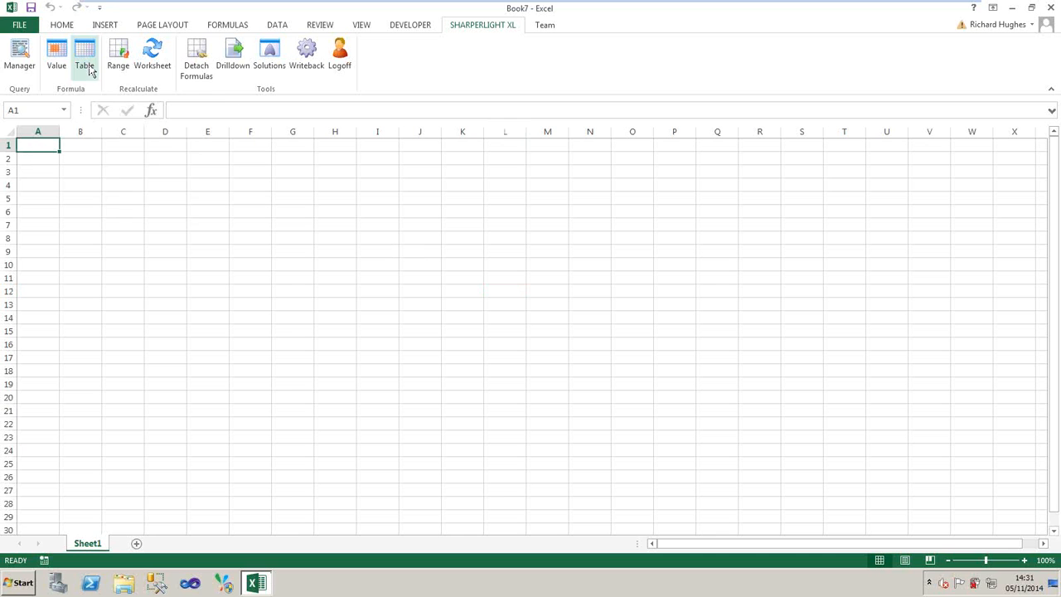
{"action": "left_click", "coordinate": [20, 58]}
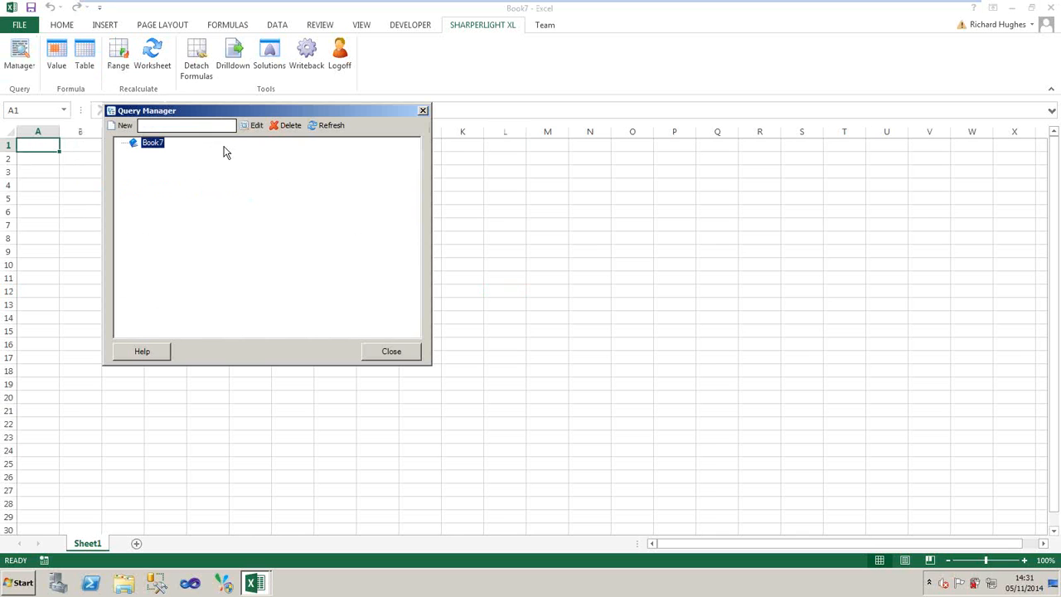
{"action": "left_click", "coordinate": [123, 125]}
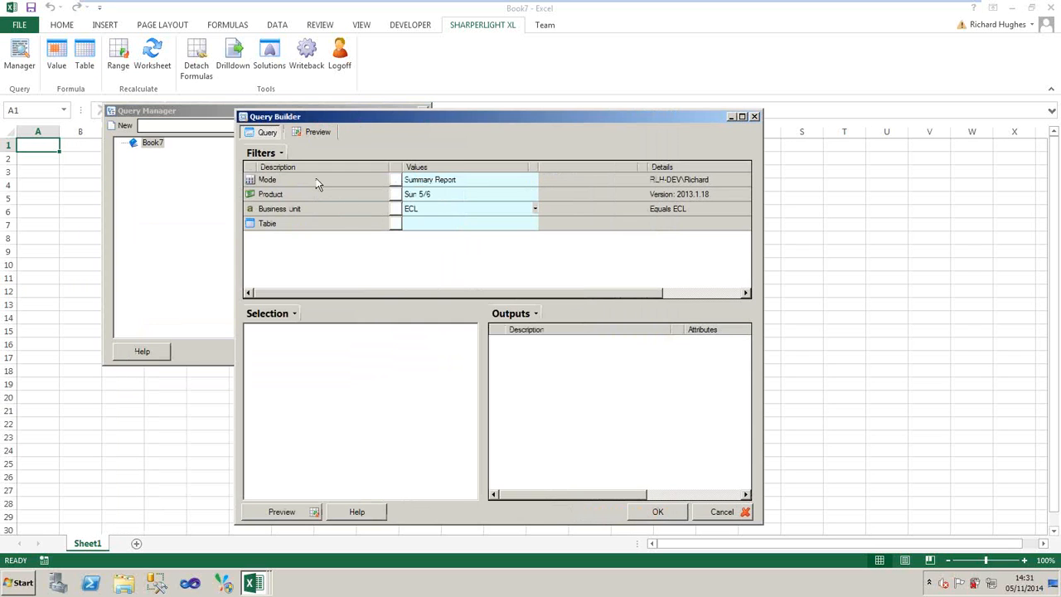
{"action": "left_click", "coordinate": [280, 154]}
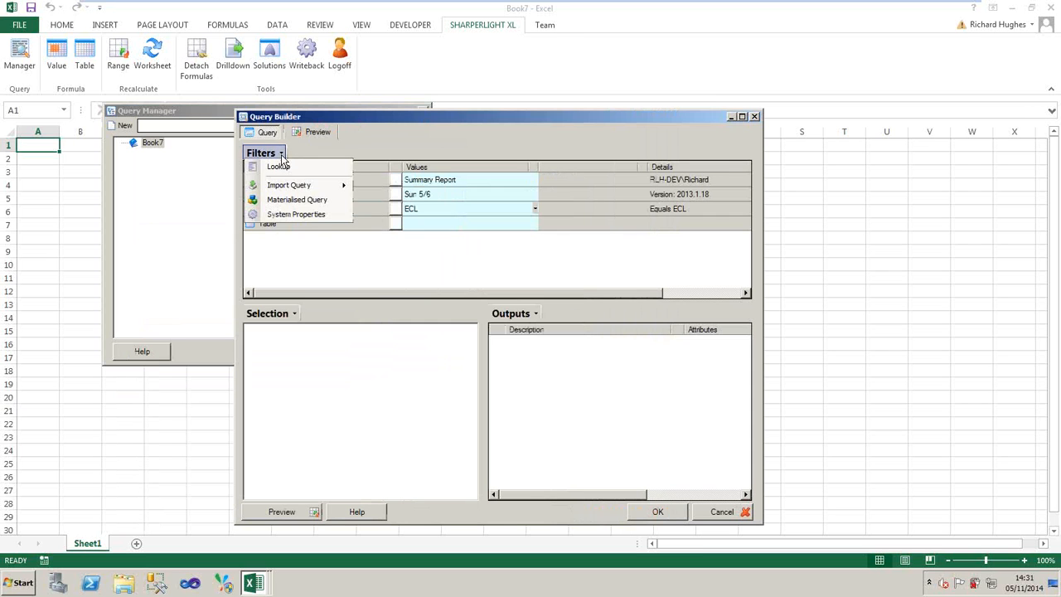
{"action": "mouse_move", "coordinate": [310, 186]}
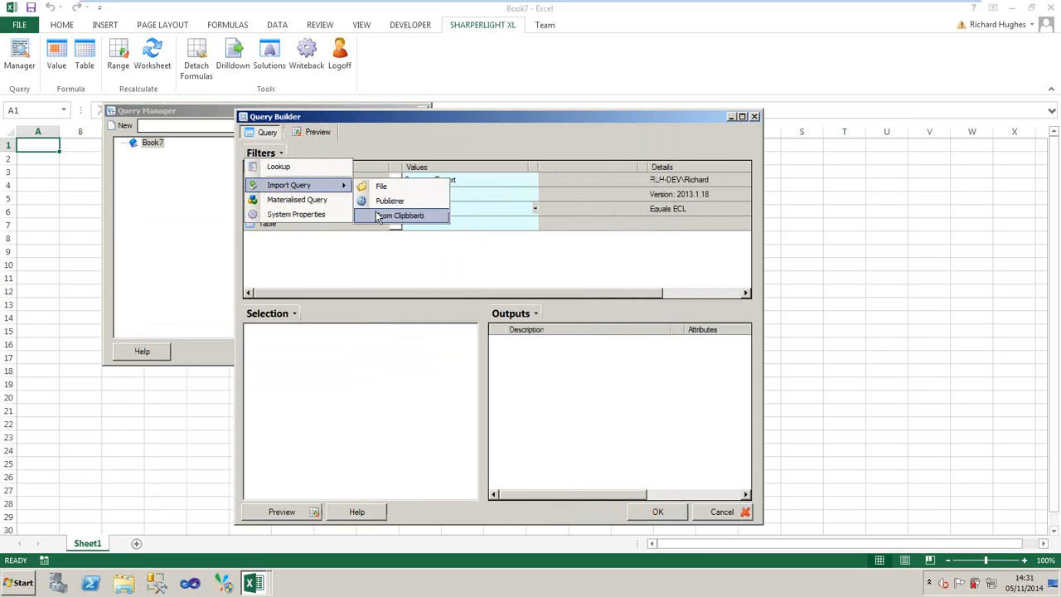
{"action": "left_click", "coordinate": [381, 215]}
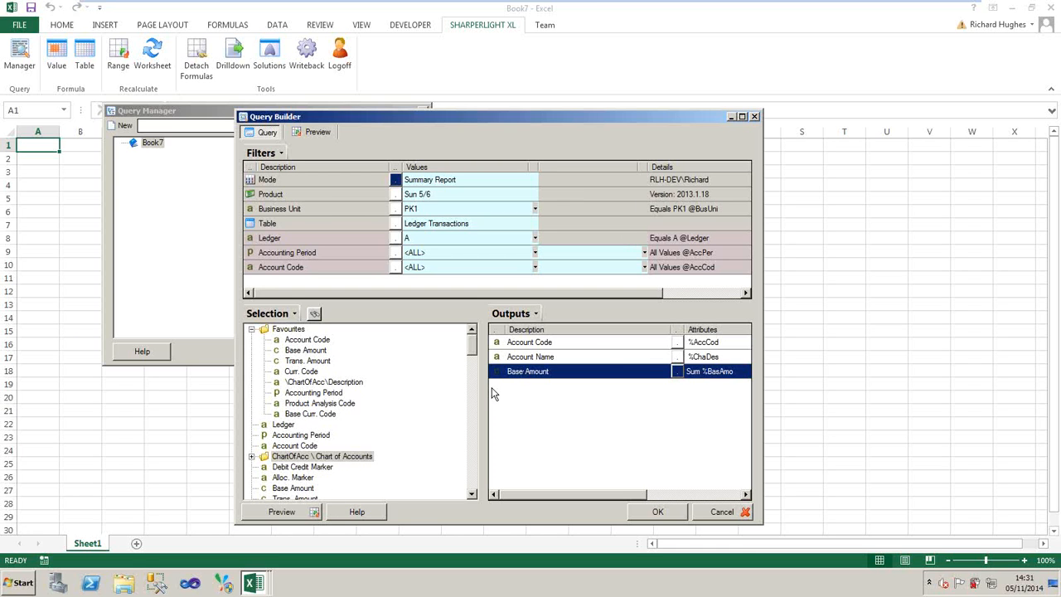
- Preview the imported query, check the drill options on the Software Revenue base amount and accept the query into Book7
{"action": "left_click", "coordinate": [275, 511]}
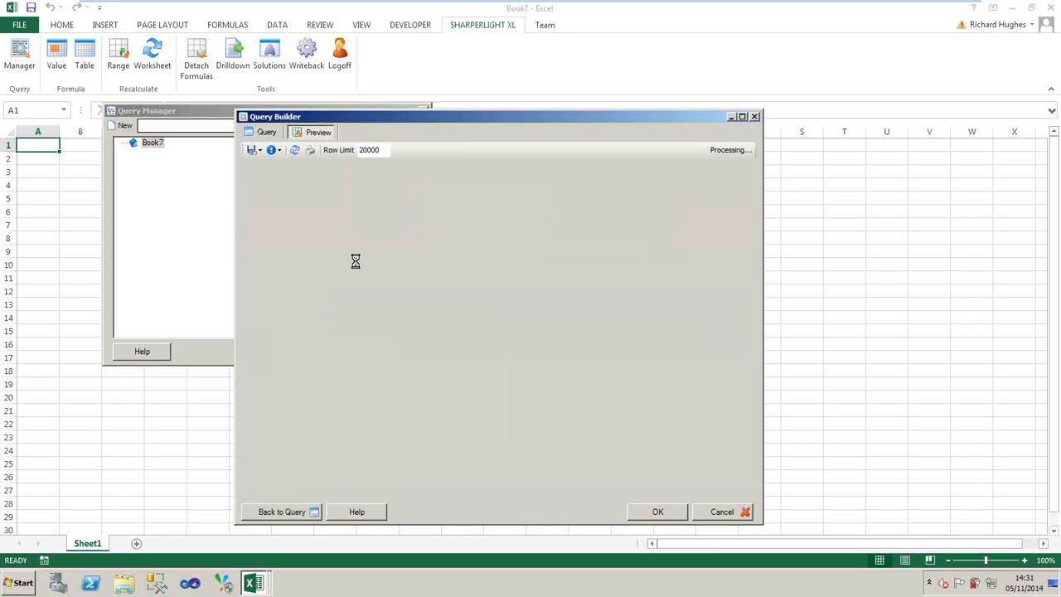
{"action": "right_click", "coordinate": [445, 190]}
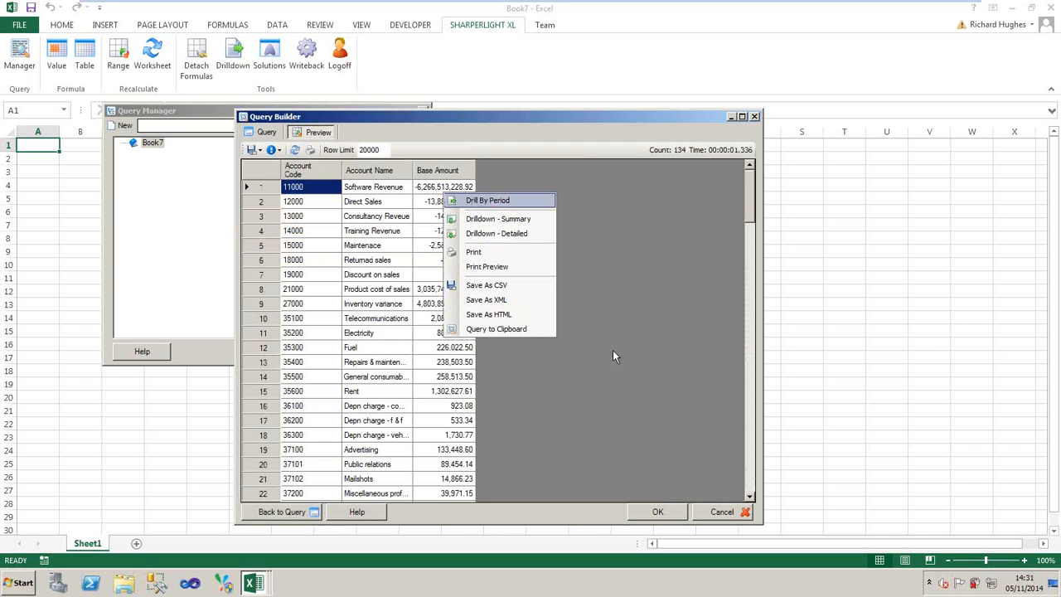
{"action": "left_click", "coordinate": [540, 504]}
{"action": "left_click", "coordinate": [636, 508]}
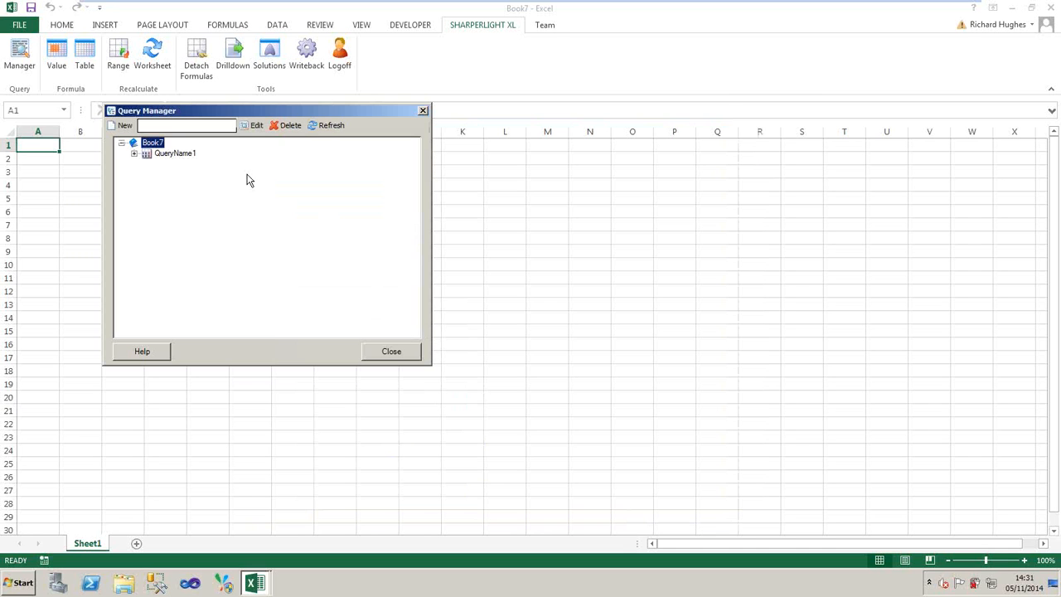
- Move the Query Manager clear of the first columns and rename the new query as Account Balances
{"action": "left_click", "coordinate": [185, 155]}
{"action": "left_click_drag", "start_coordinate": [288, 112], "coordinate": [752, 146]}
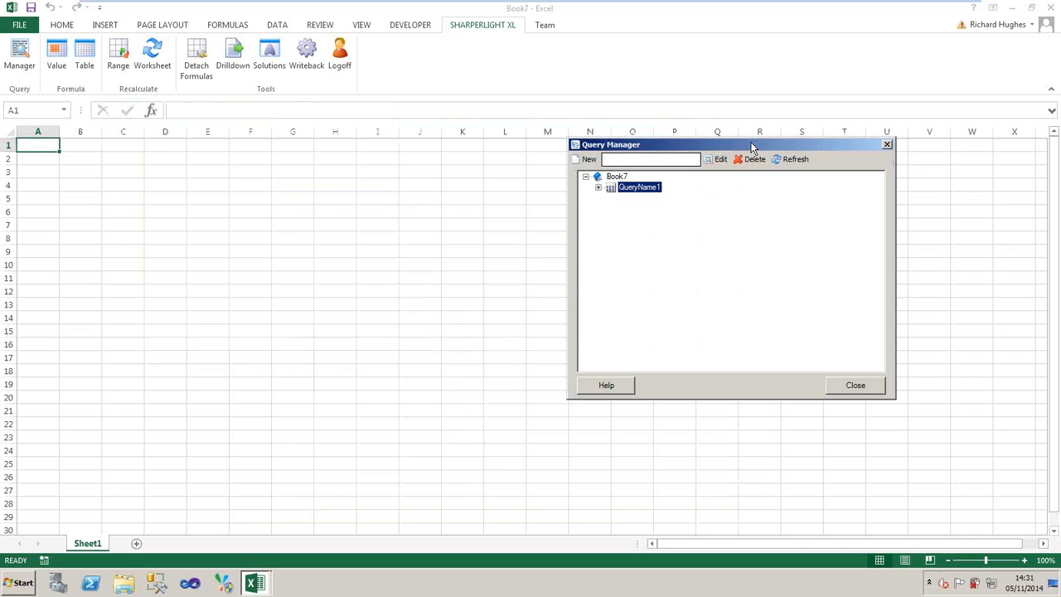
{"action": "right_click", "coordinate": [635, 188]}
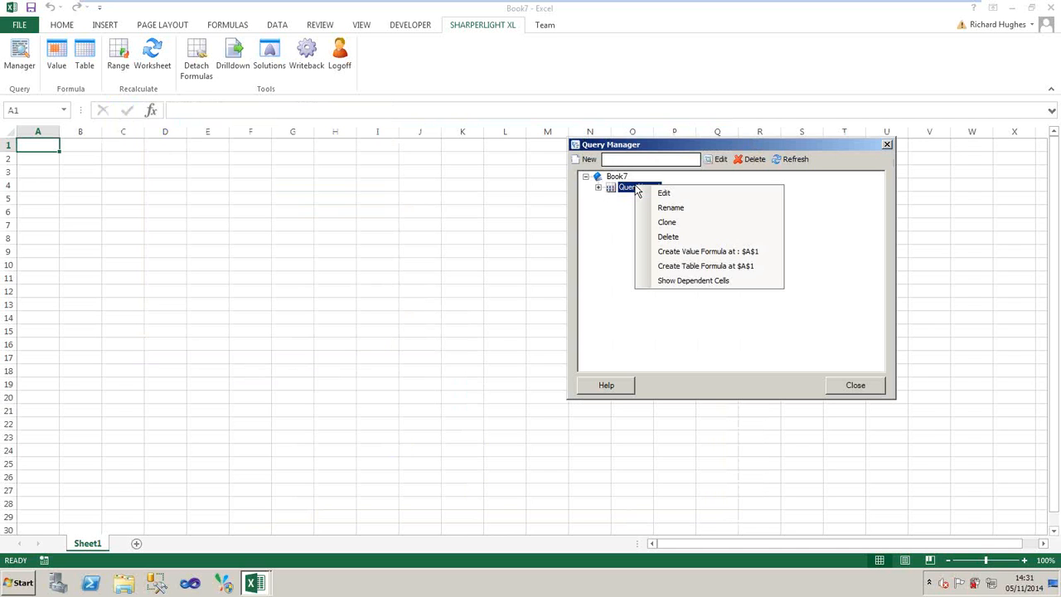
{"action": "left_click", "coordinate": [670, 208]}
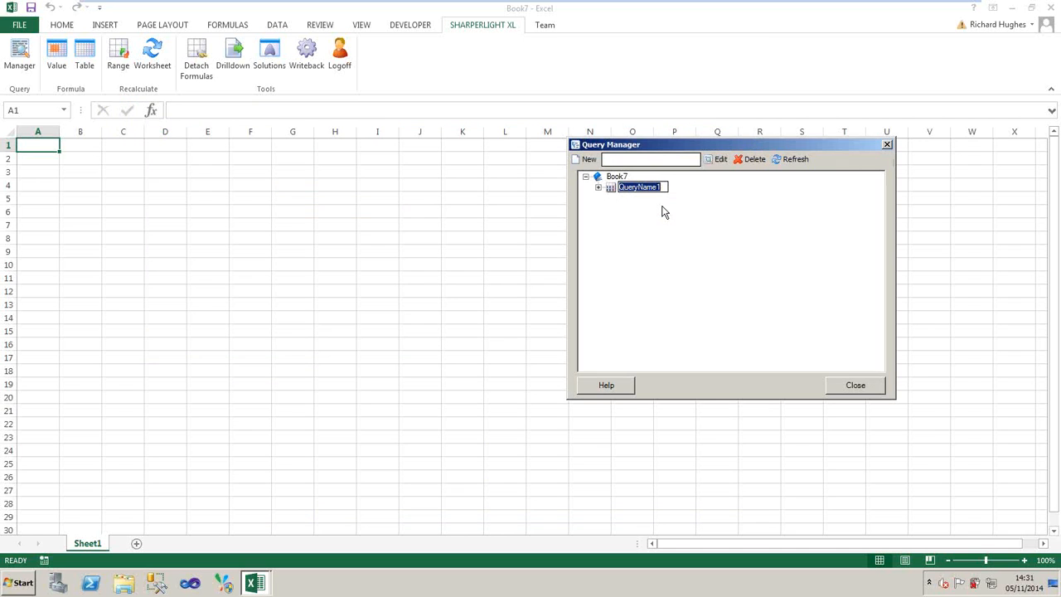
{"action": "type", "text": "Account.Balances"}
{"action": "key", "text": "Return"}
- Place the Account Balances query as a table at cell A1, fit the Account Name and Base Amount column widths and close the Query Manager
{"action": "left_click", "coordinate": [649, 189]}
{"action": "left_click_drag", "start_coordinate": [649, 189], "coordinate": [48, 149]}
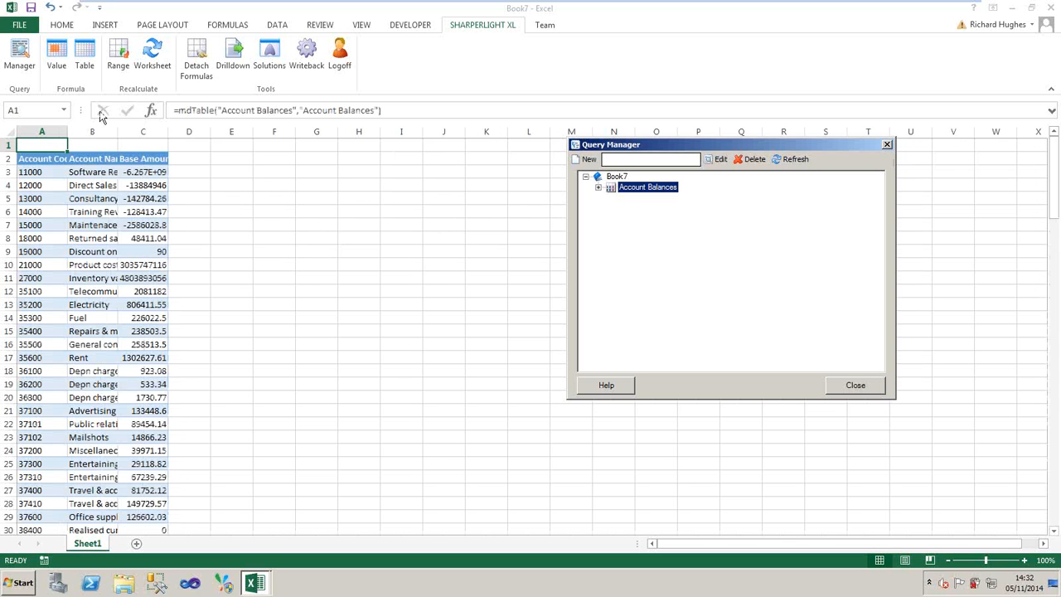
{"action": "double_click", "coordinate": [117, 131]}
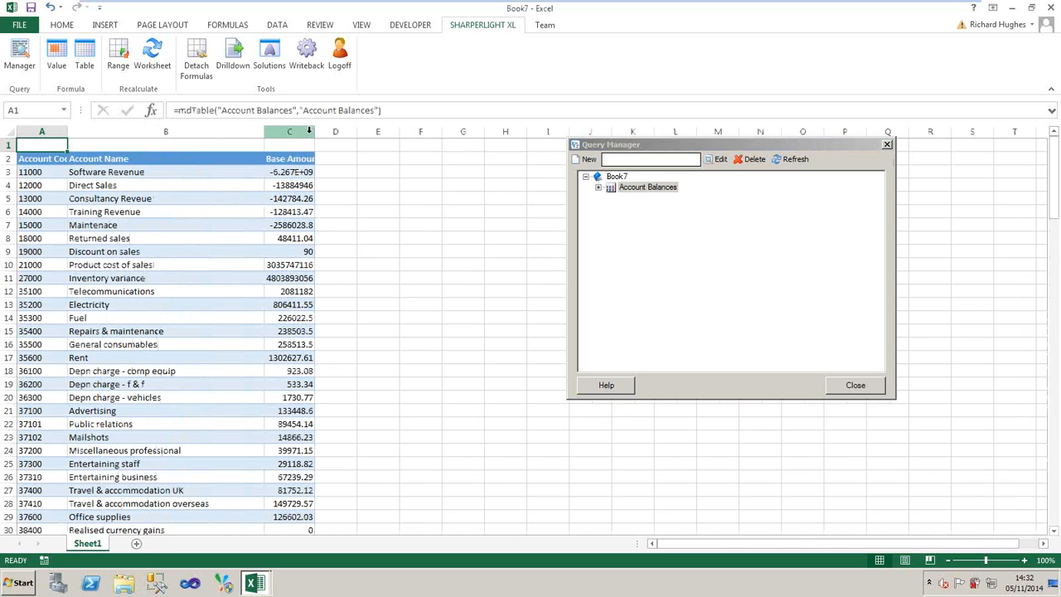
{"action": "left_click", "coordinate": [855, 386]}
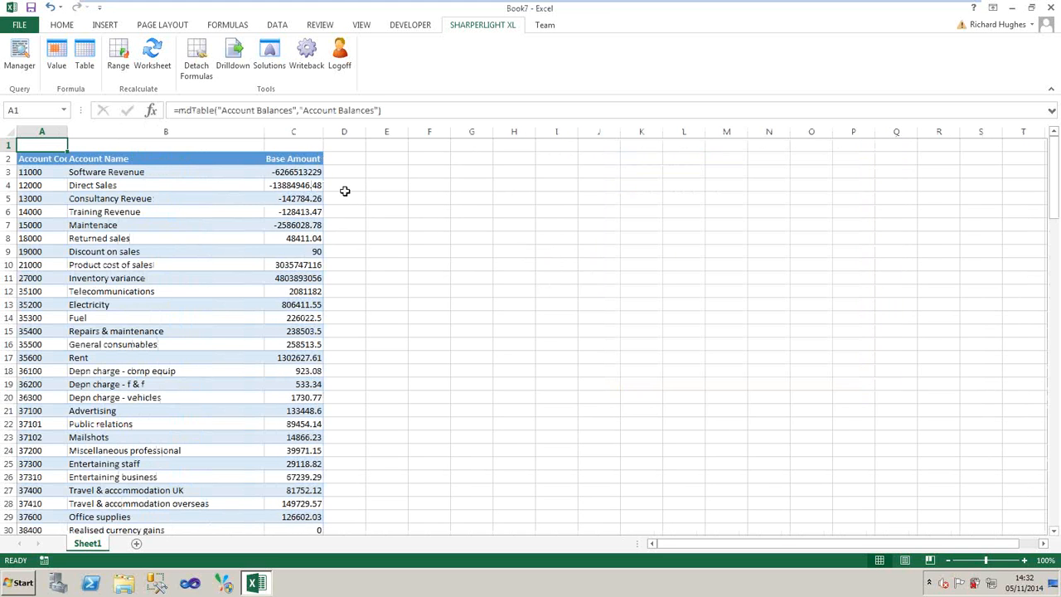
- Run Drill By Period on the Software Revenue base amount in C3, look over the periods and close the result
{"action": "left_click", "coordinate": [305, 172]}
{"action": "right_click", "coordinate": [306, 172]}
{"action": "left_click", "coordinate": [281, 171]}
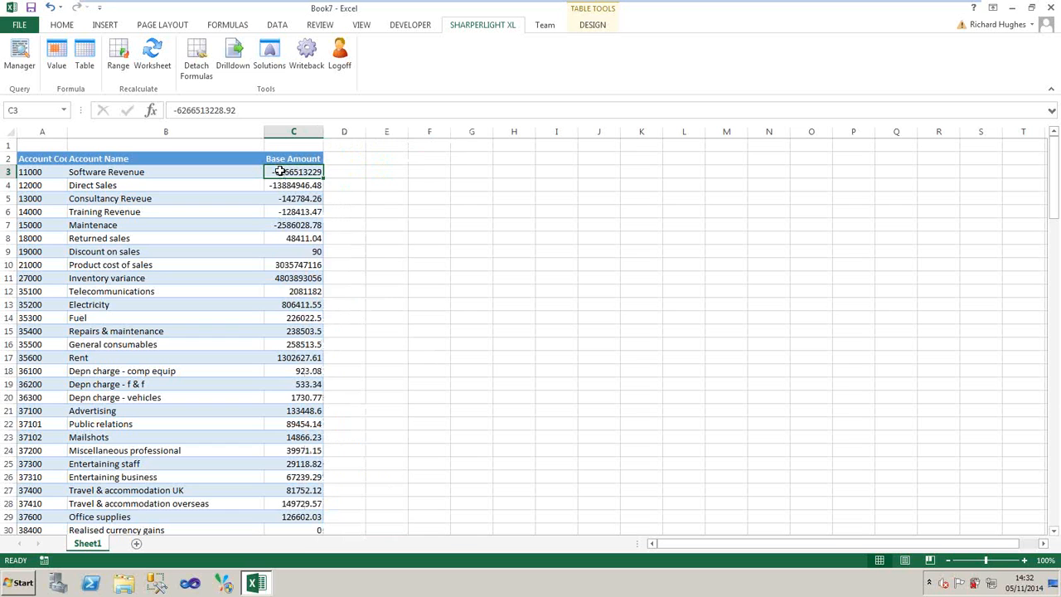
{"action": "right_click", "coordinate": [280, 172]}
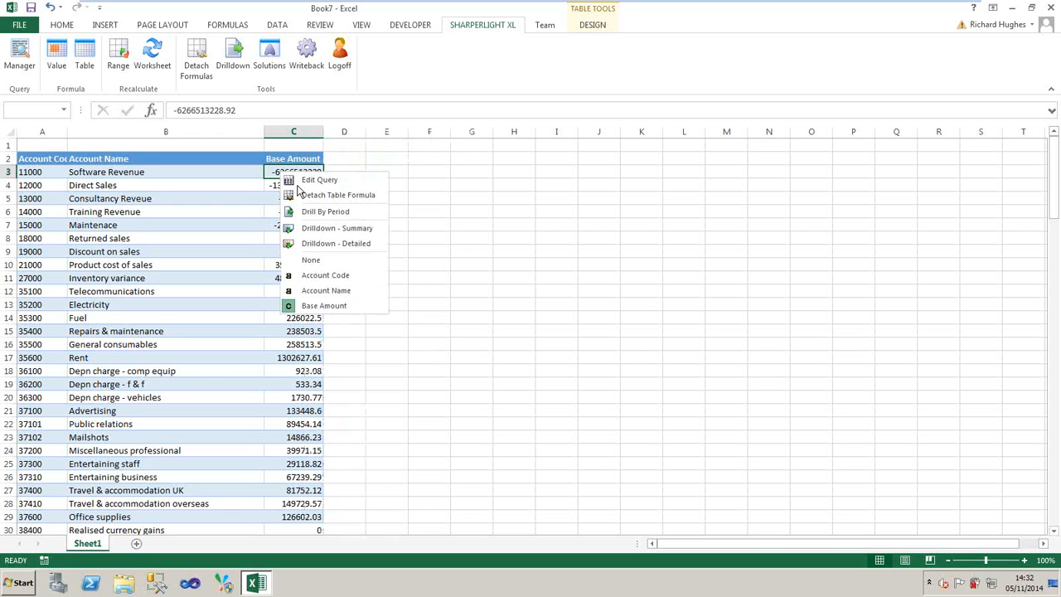
{"action": "left_click", "coordinate": [324, 217]}
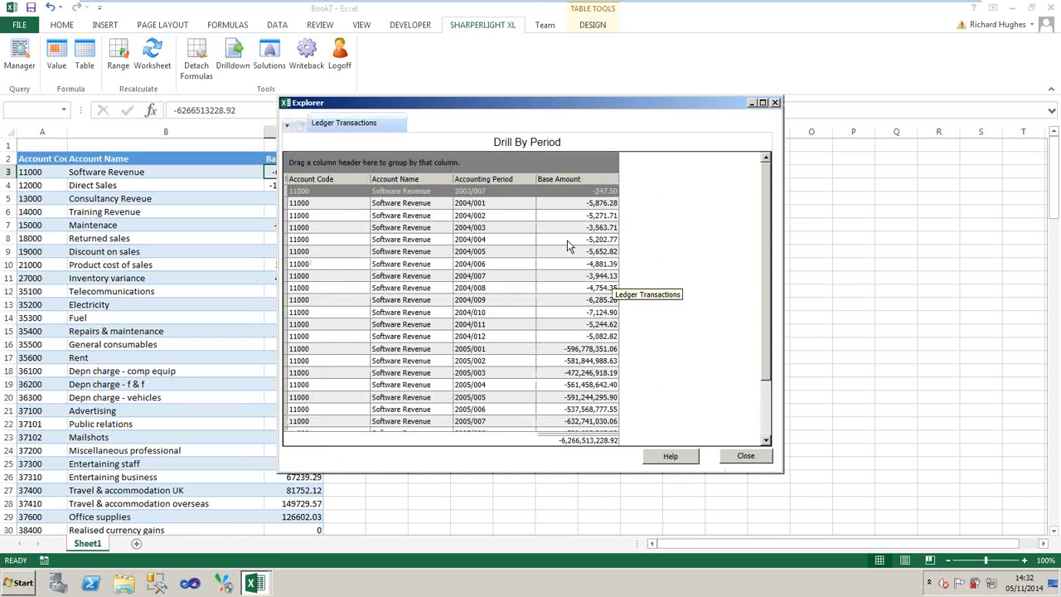
{"action": "left_click_drag", "start_coordinate": [688, 103], "coordinate": [799, 154]}
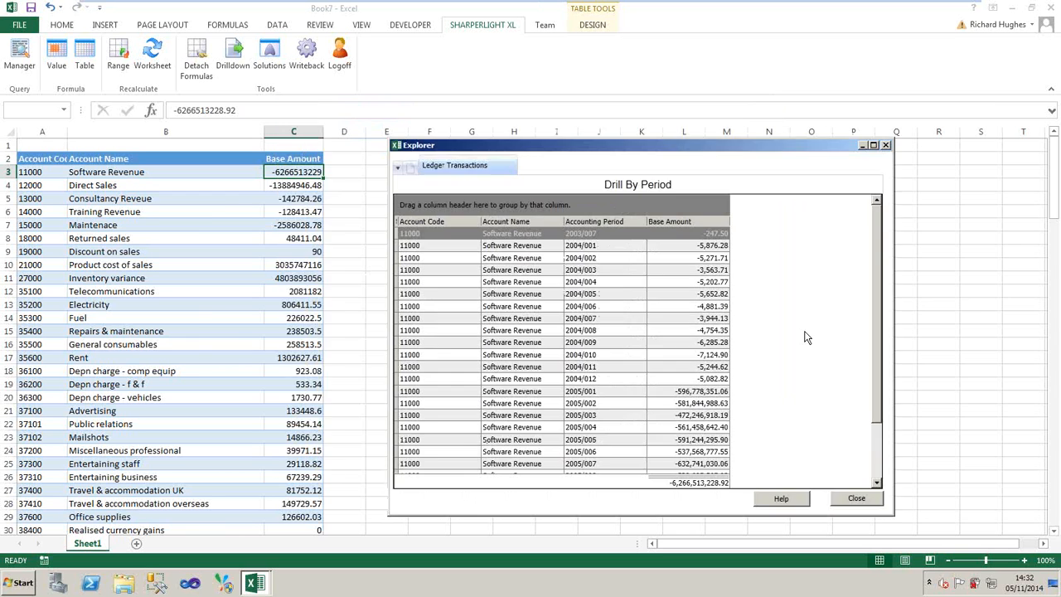
{"action": "left_click", "coordinate": [858, 499]}
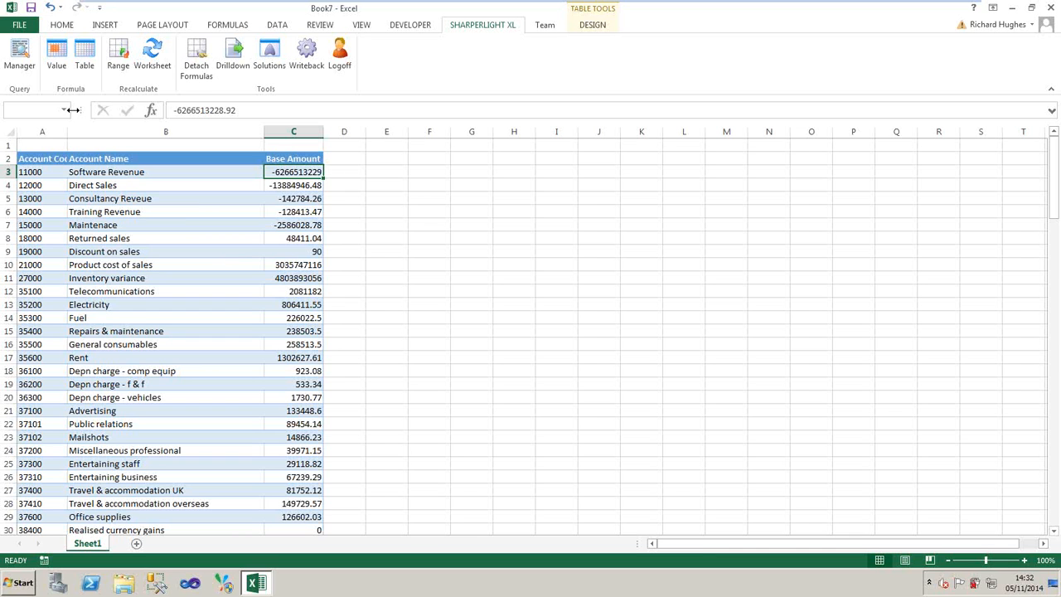
- Reopen the query behind the table formula in A1 for editing and open the Publisher from it
{"action": "left_click", "coordinate": [40, 146]}
{"action": "double_click", "coordinate": [40, 145]}
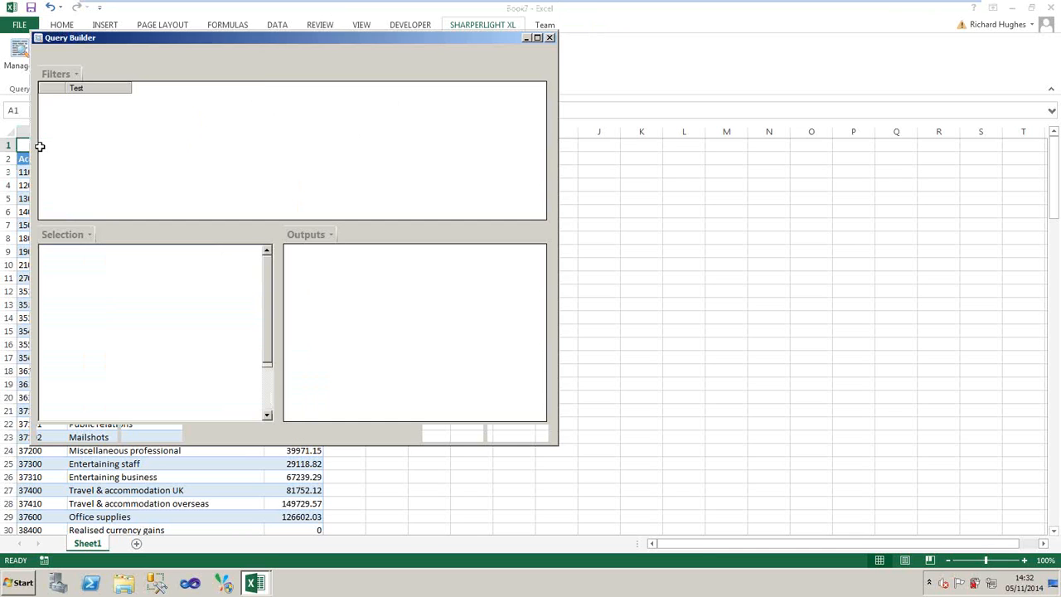
{"action": "left_click_drag", "start_coordinate": [284, 37], "coordinate": [454, 89]}
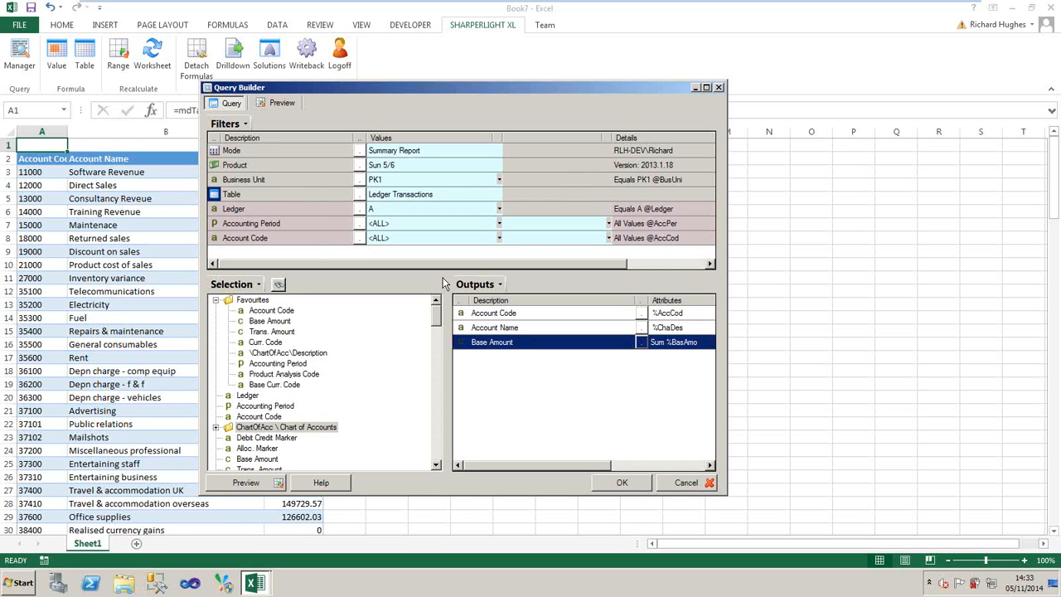
{"action": "left_click", "coordinate": [247, 123]}
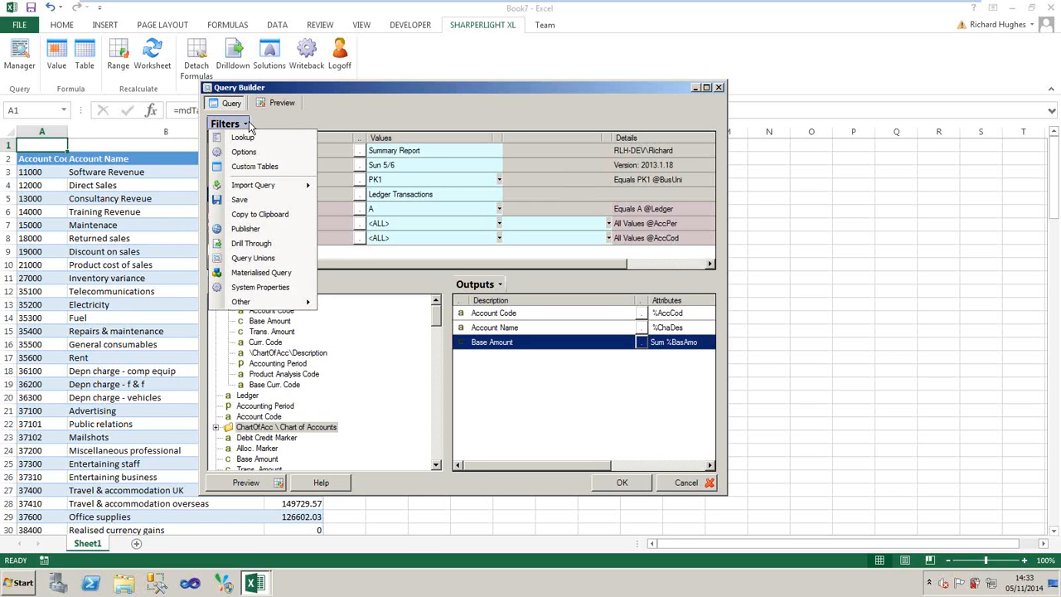
{"action": "left_click", "coordinate": [254, 229]}
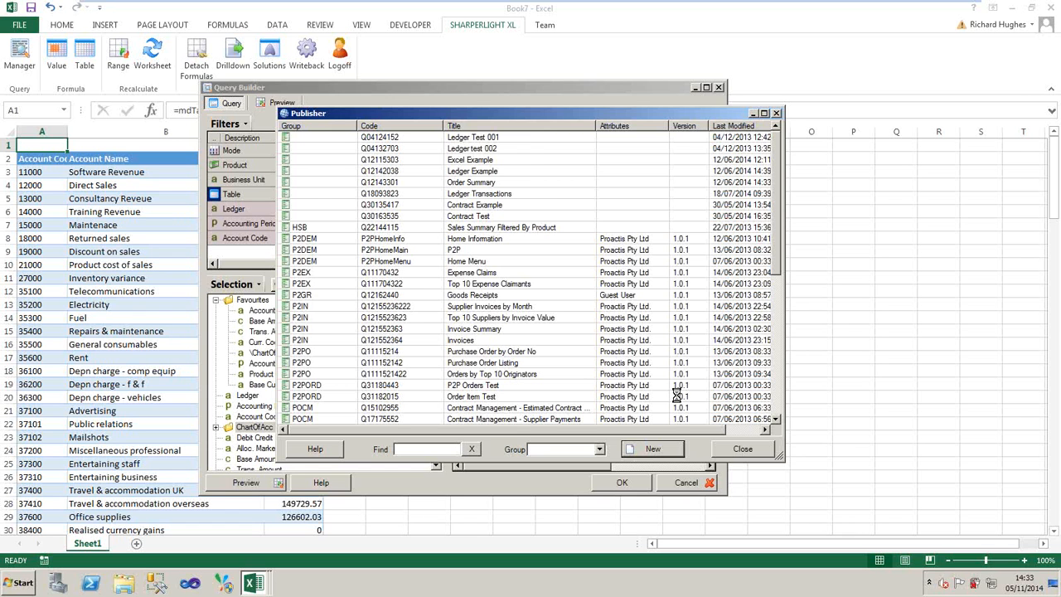
- Create a new published query titled Account Balances With Drill and assign it to the Sun5Queries group
{"action": "left_click_drag", "start_coordinate": [445, 177], "coordinate": [265, 180]}
{"action": "type", "text": "A"}
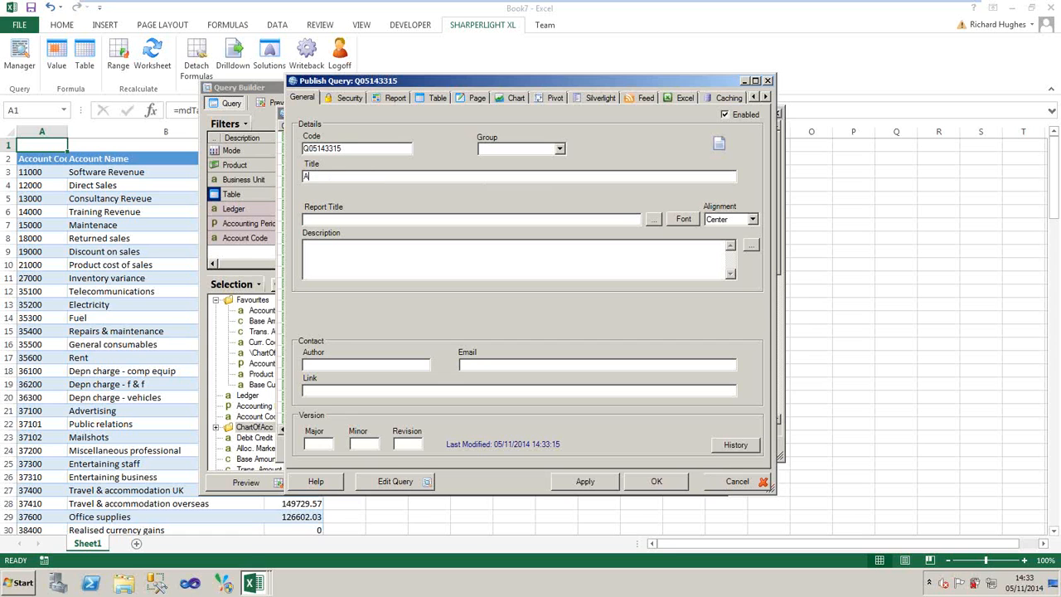
{"action": "type", "text": "ccount Balances With Drill"}
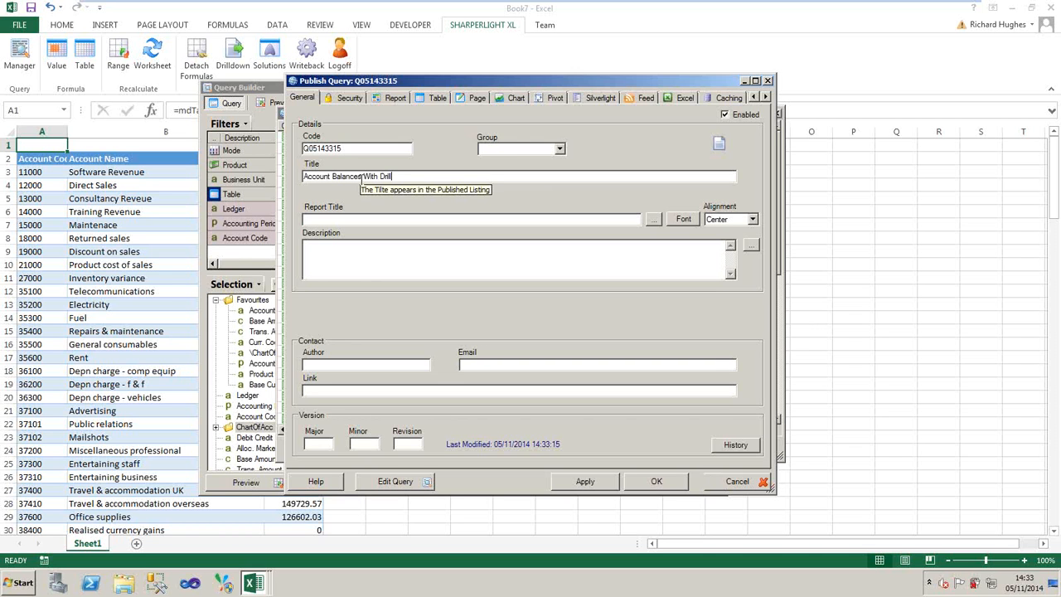
{"action": "left_click", "coordinate": [560, 149]}
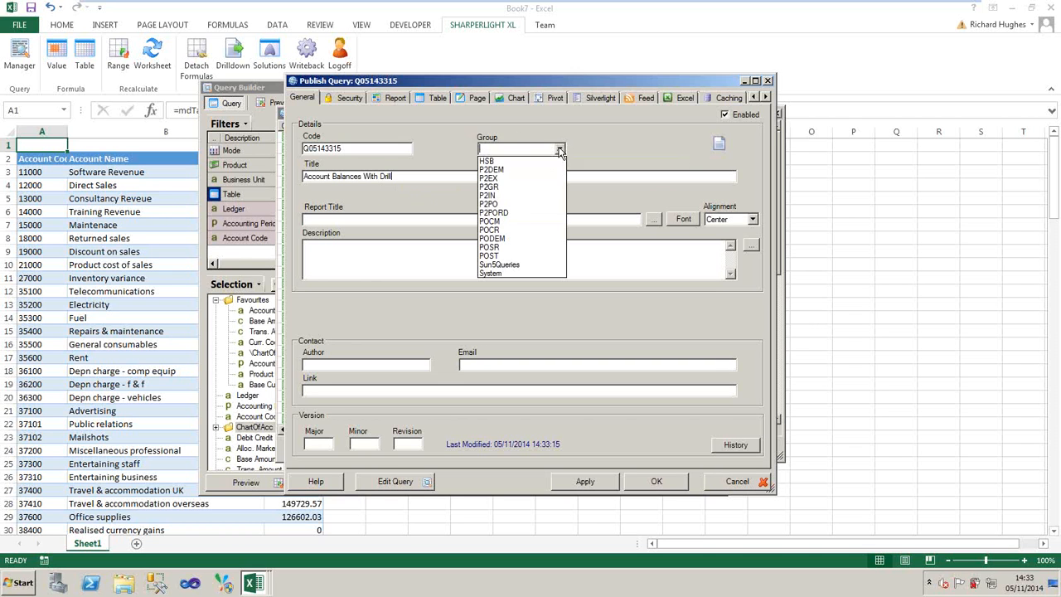
{"action": "left_click", "coordinate": [514, 264]}
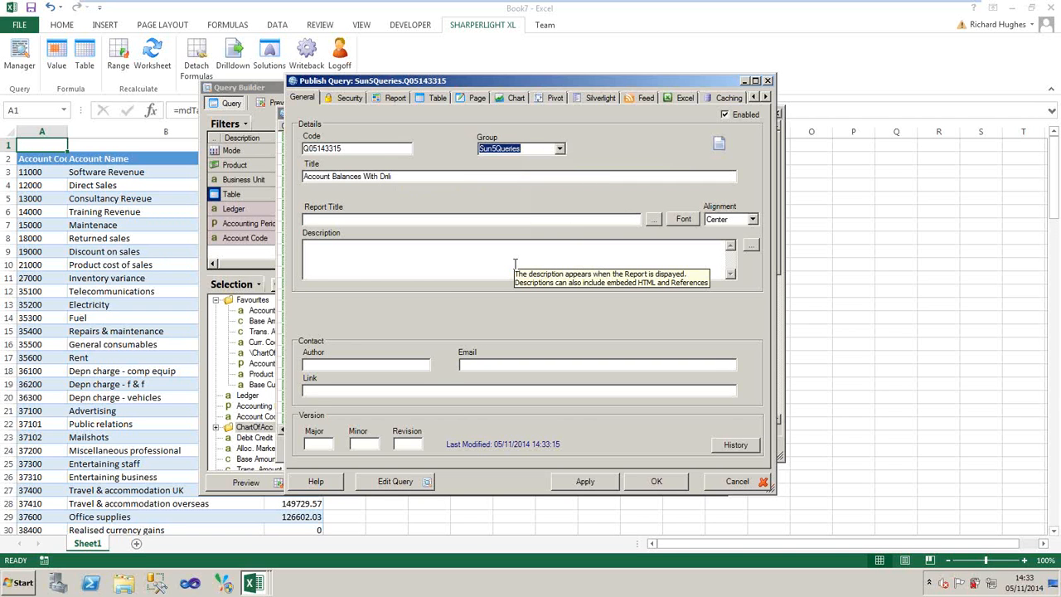
- Examine the user groups and users available for restricting access to the published query, and open its report settings
{"action": "left_click", "coordinate": [348, 98]}
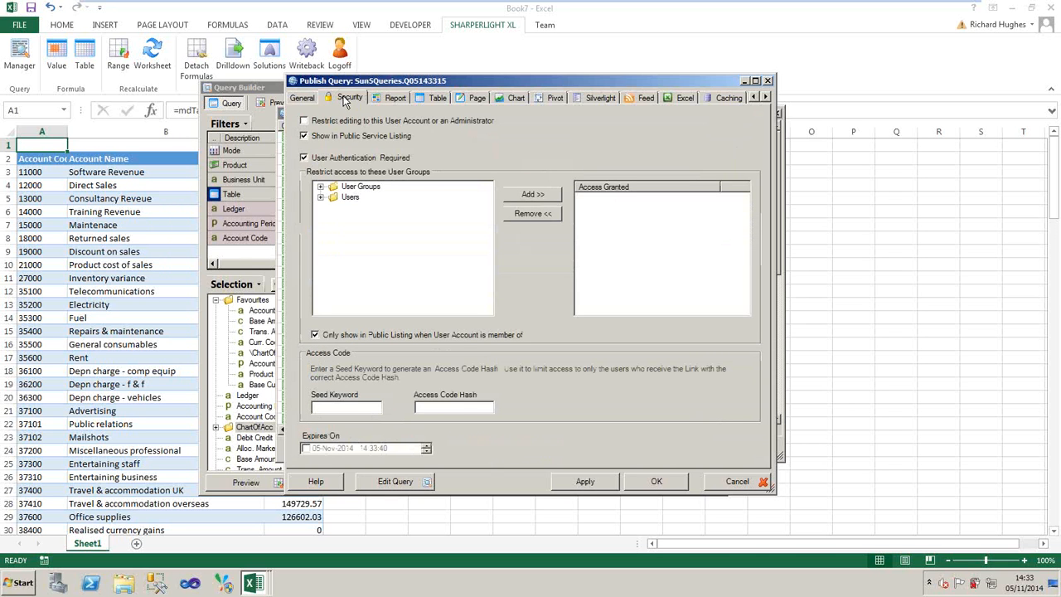
{"action": "left_click", "coordinate": [320, 187]}
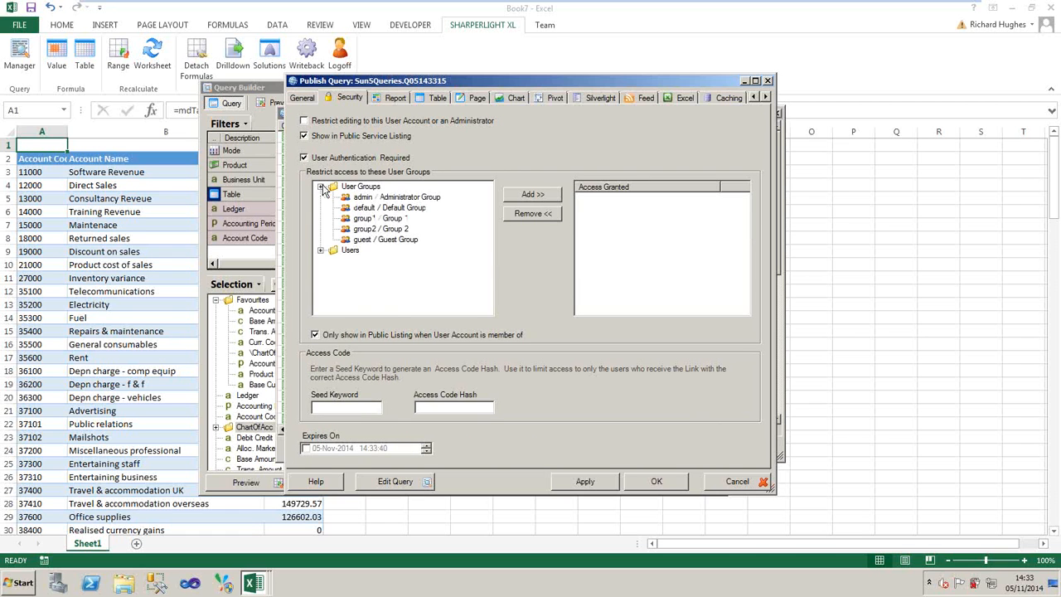
{"action": "left_click", "coordinate": [321, 250]}
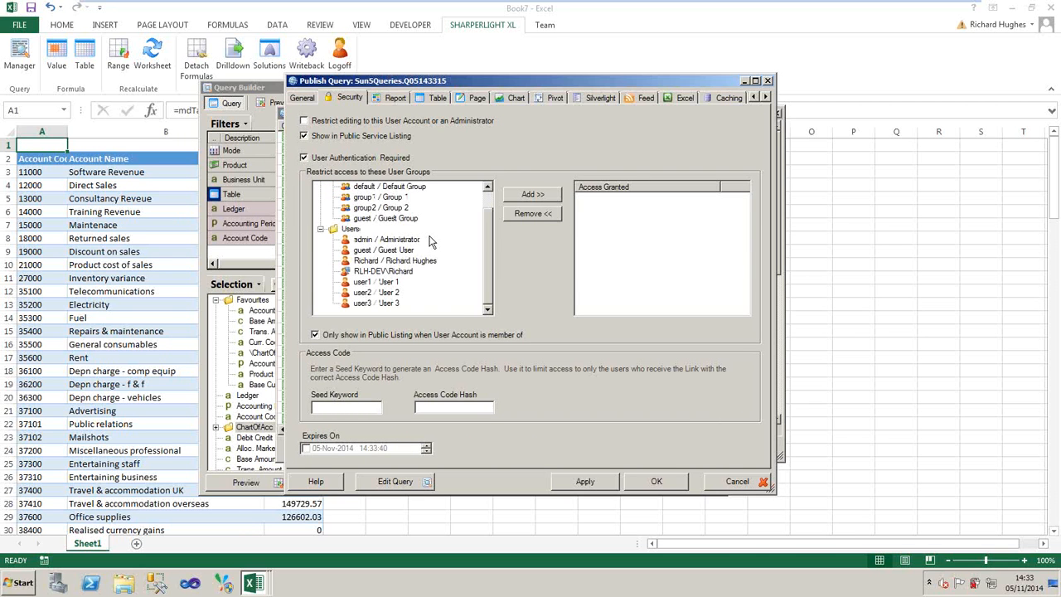
{"action": "left_click", "coordinate": [392, 98]}
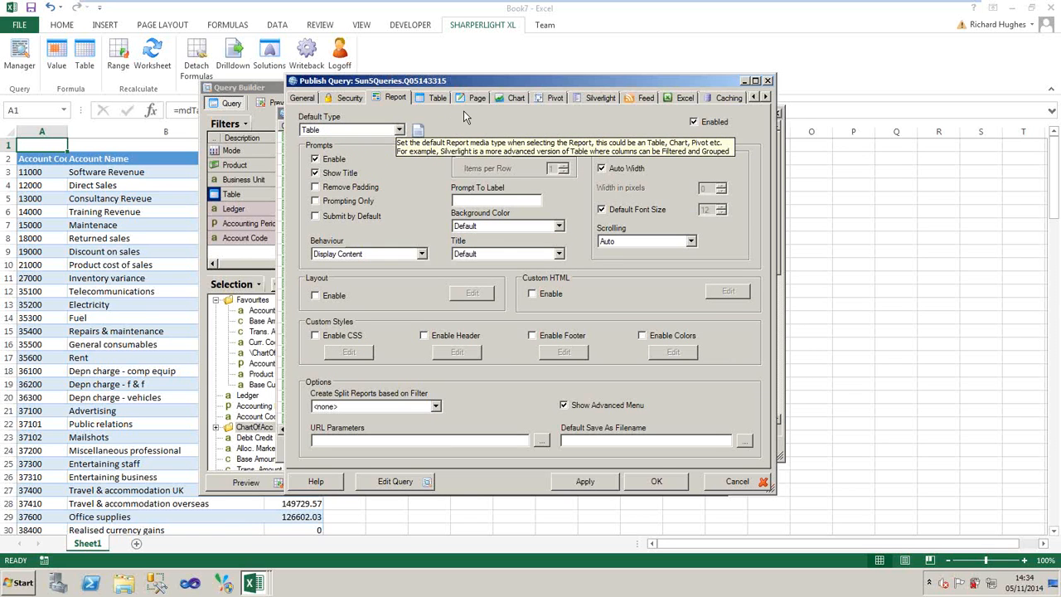
- Examine the default report types, the table settings and the web links of the published query
{"action": "left_click", "coordinate": [398, 131]}
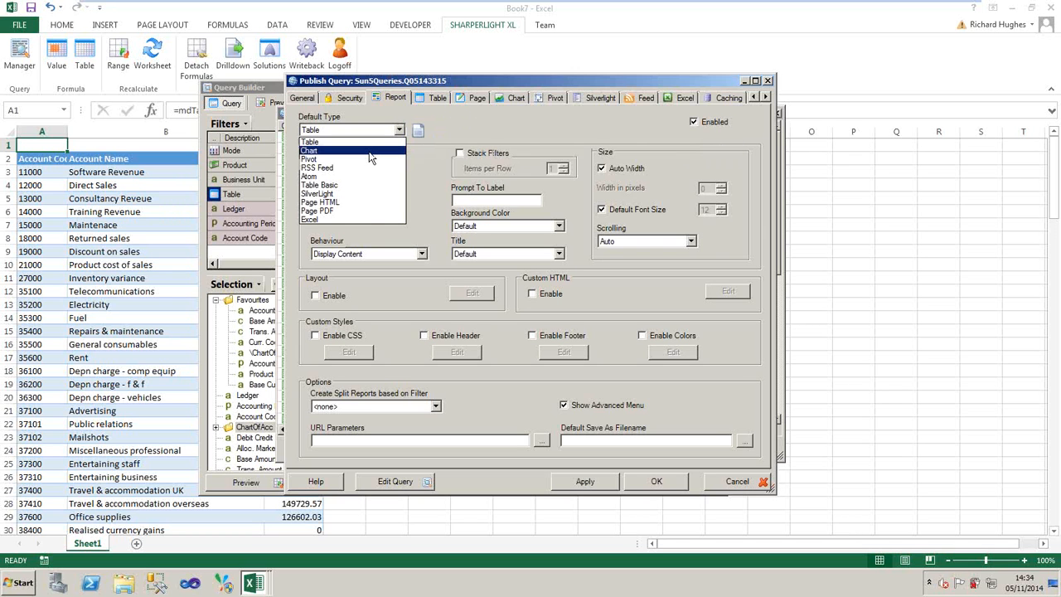
{"action": "left_click", "coordinate": [463, 126]}
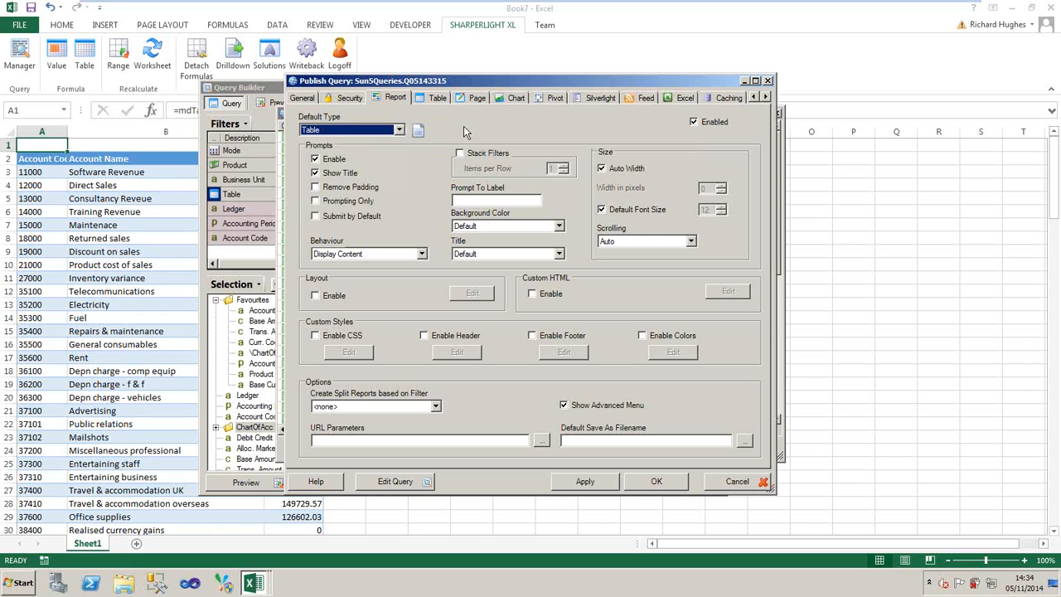
{"action": "left_click", "coordinate": [428, 103]}
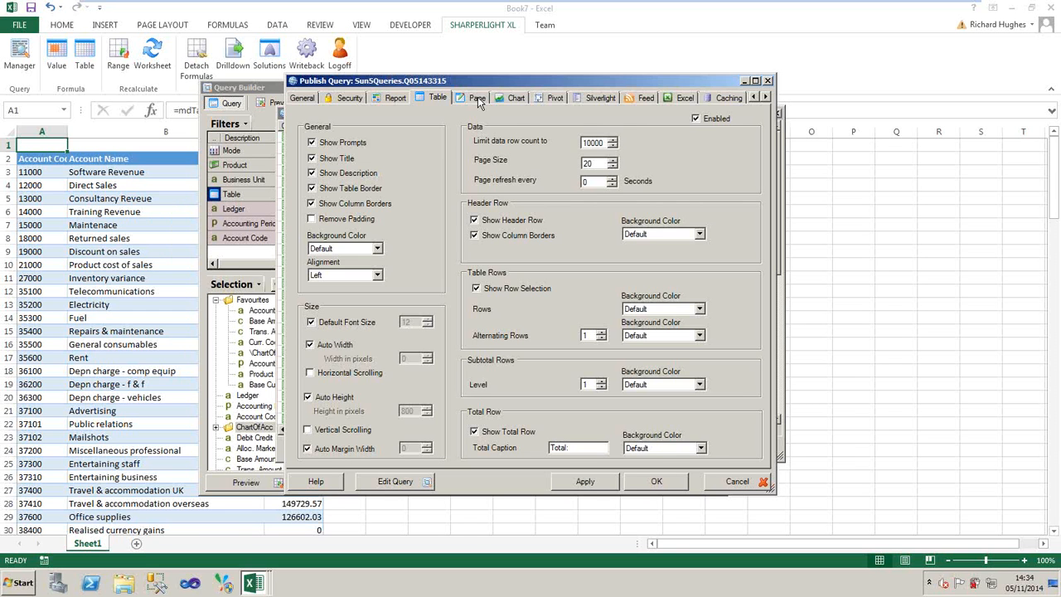
{"action": "left_click", "coordinate": [766, 97]}
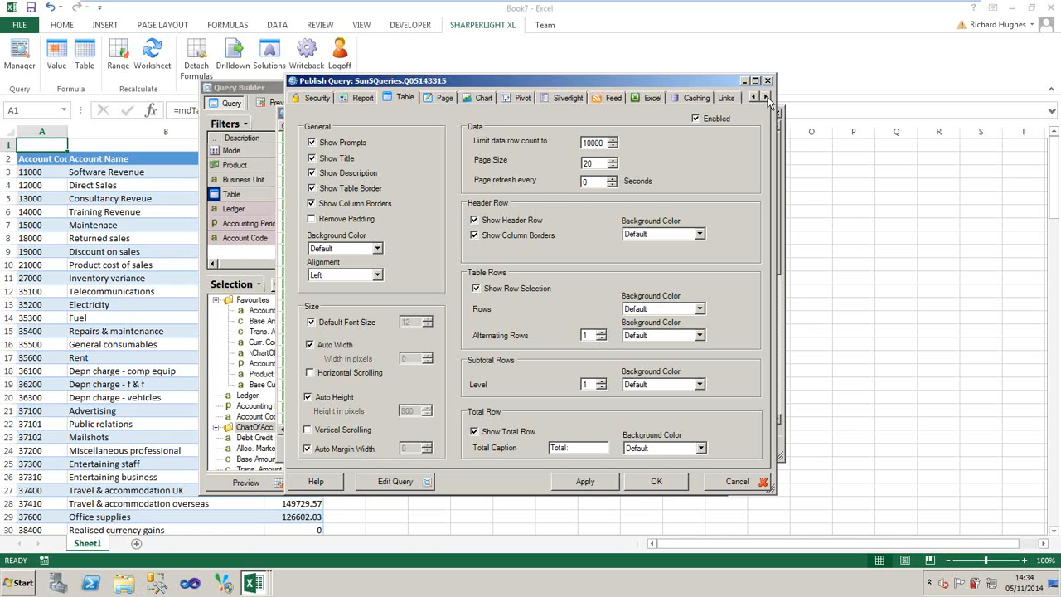
{"action": "left_click", "coordinate": [724, 99]}
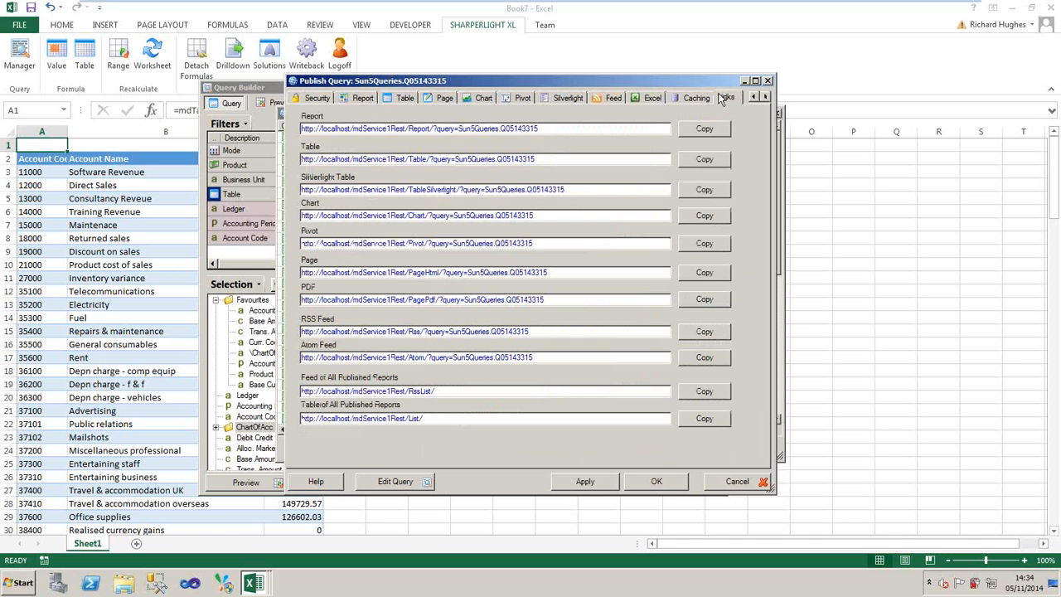
- Copy the Report link of the published query Account Balances With Drill
{"action": "left_click_drag", "start_coordinate": [644, 77], "coordinate": [726, 96]}
{"action": "left_click_drag", "start_coordinate": [533, 138], "coordinate": [362, 140]}
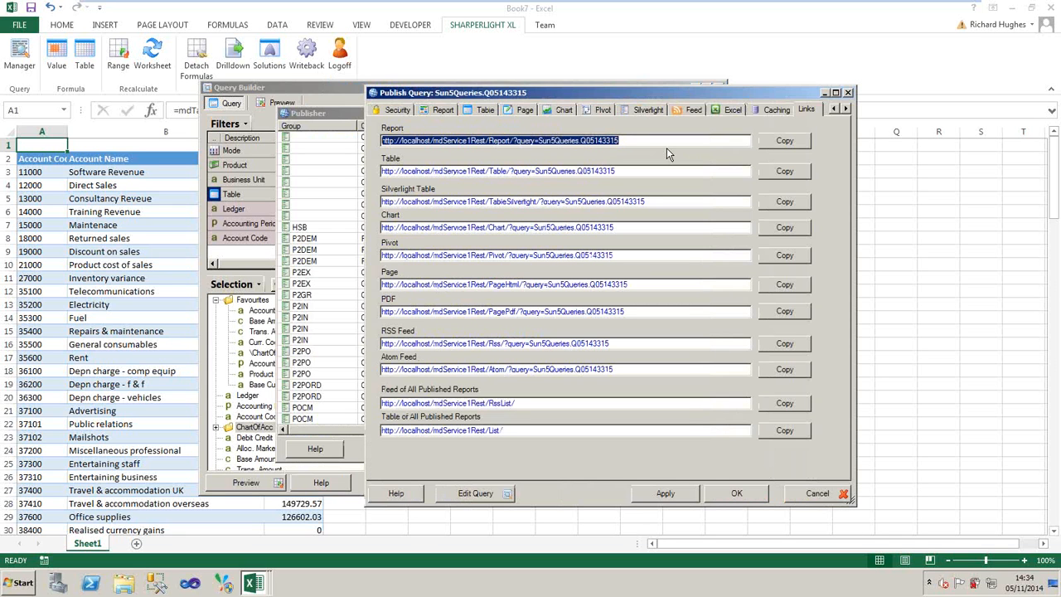
{"action": "left_click", "coordinate": [764, 143]}
{"action": "left_click_drag", "start_coordinate": [620, 140], "coordinate": [319, 187]}
- Save the published query and close the Publisher, leaving the query behind the worksheet table without changes
{"action": "left_click", "coordinate": [731, 493]}
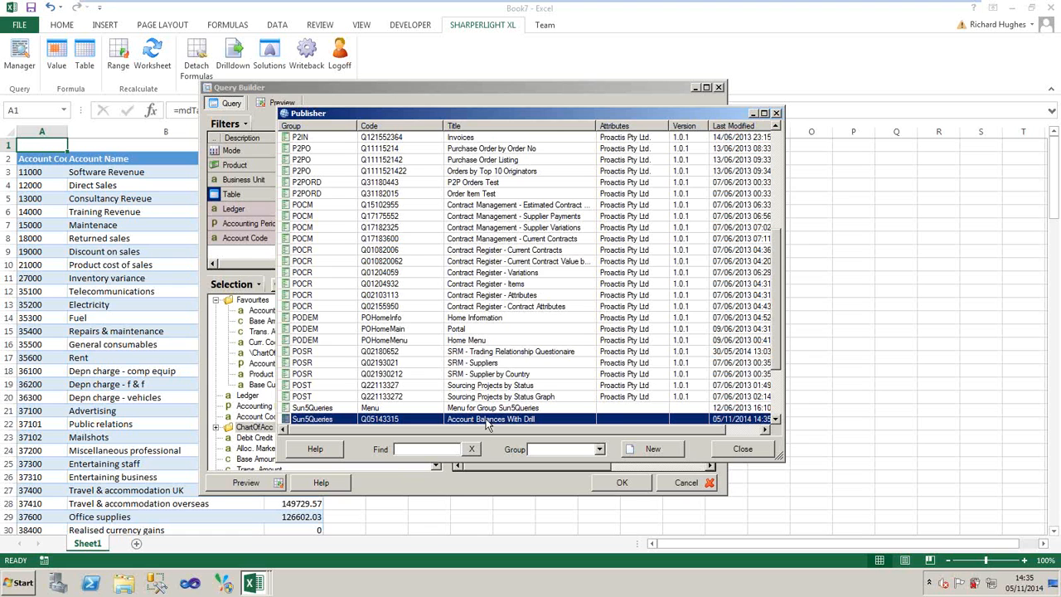
{"action": "left_click", "coordinate": [741, 450]}
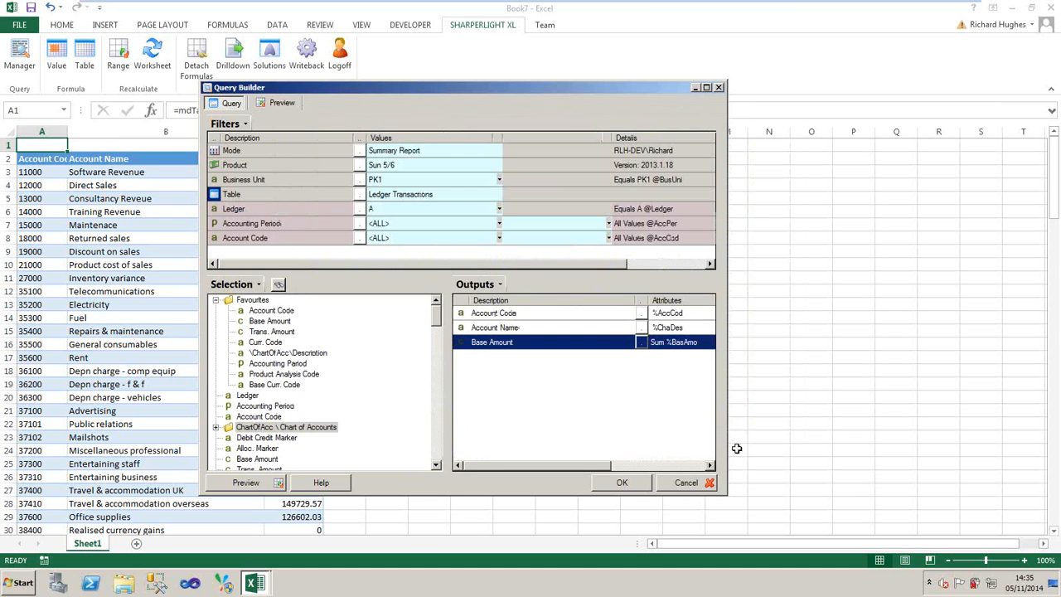
{"action": "left_click", "coordinate": [682, 482]}
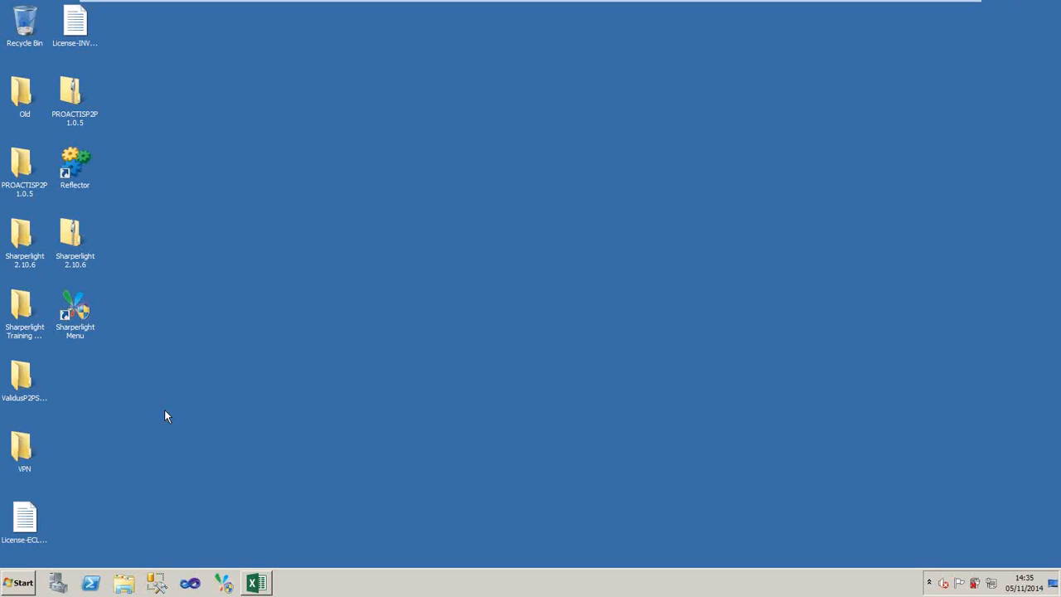
- Switch to Internet Explorer and open the Sharperlight DataModel Service page from the favourites
{"action": "left_click", "coordinate": [18, 583]}
{"action": "left_click", "coordinate": [49, 282]}
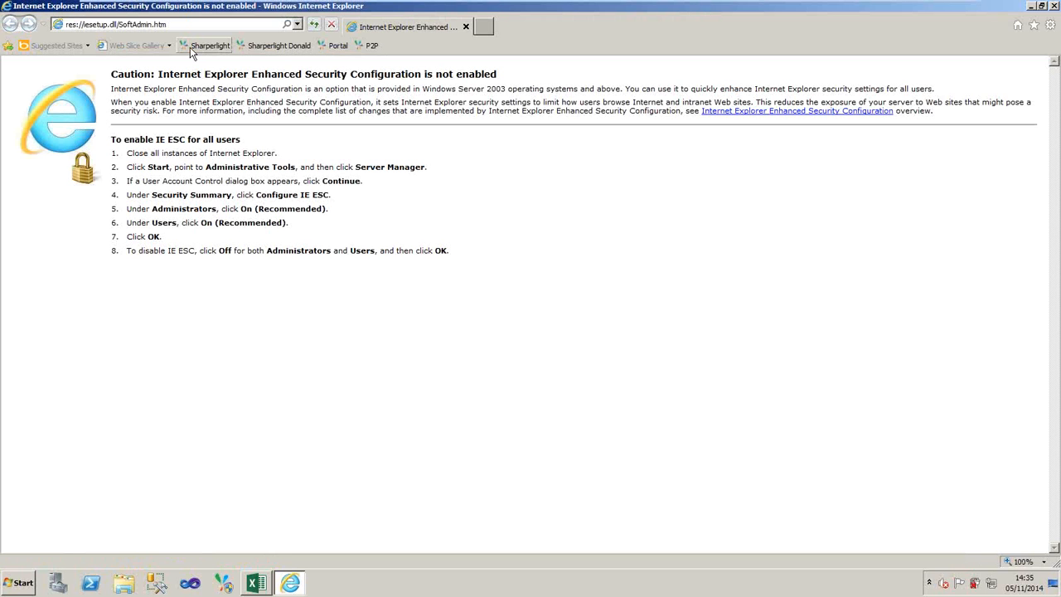
{"action": "left_click", "coordinate": [206, 45]}
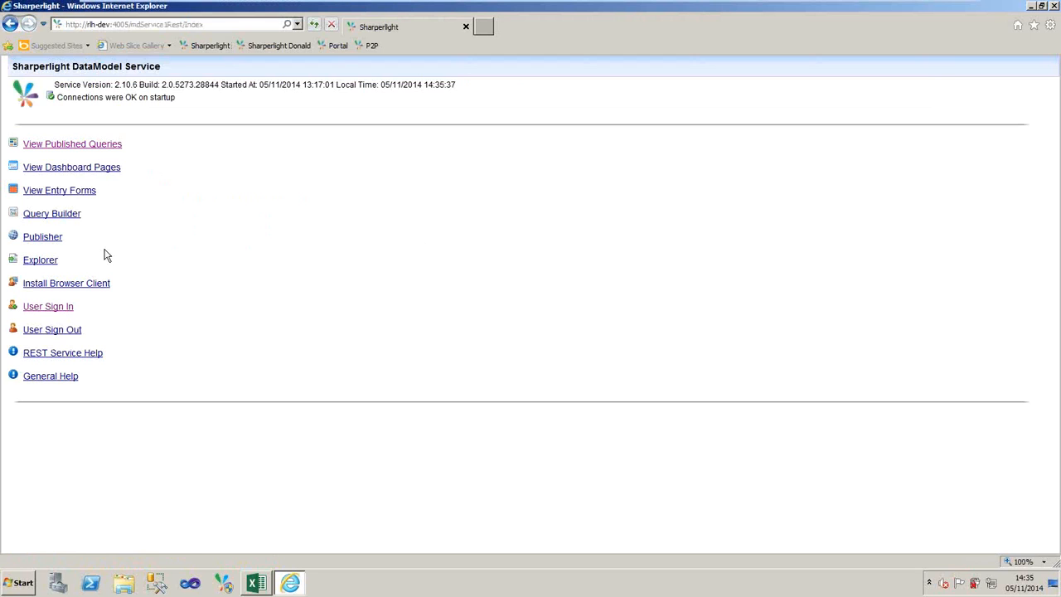
- Sign in to the Sharperlight service with the user name and return to the service's start page
{"action": "left_click", "coordinate": [45, 310]}
{"action": "left_click", "coordinate": [108, 116]}
{"action": "type", "text": "Richard"}
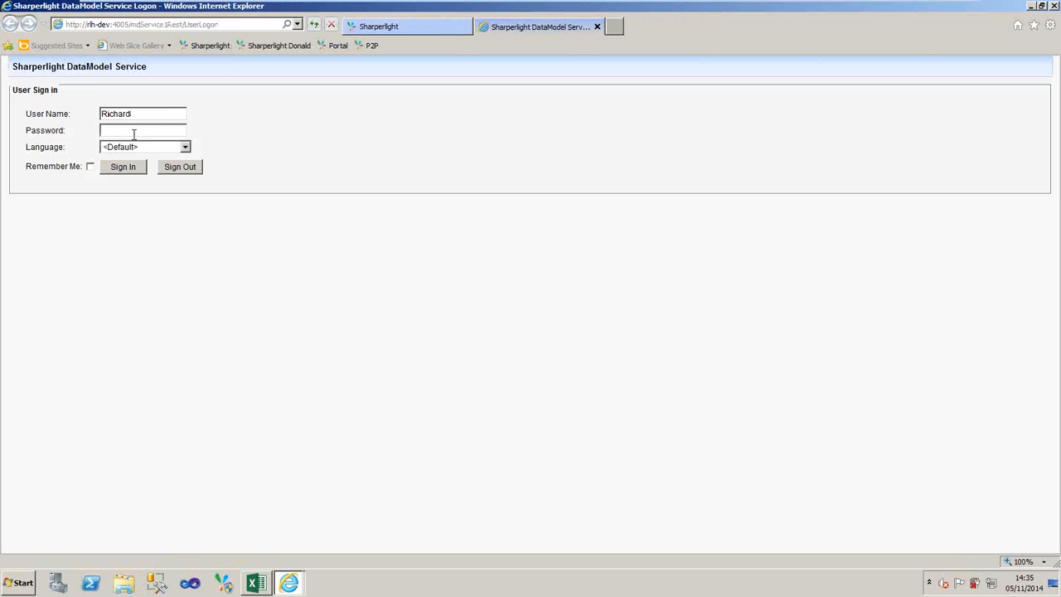
{"action": "left_click", "coordinate": [116, 169]}
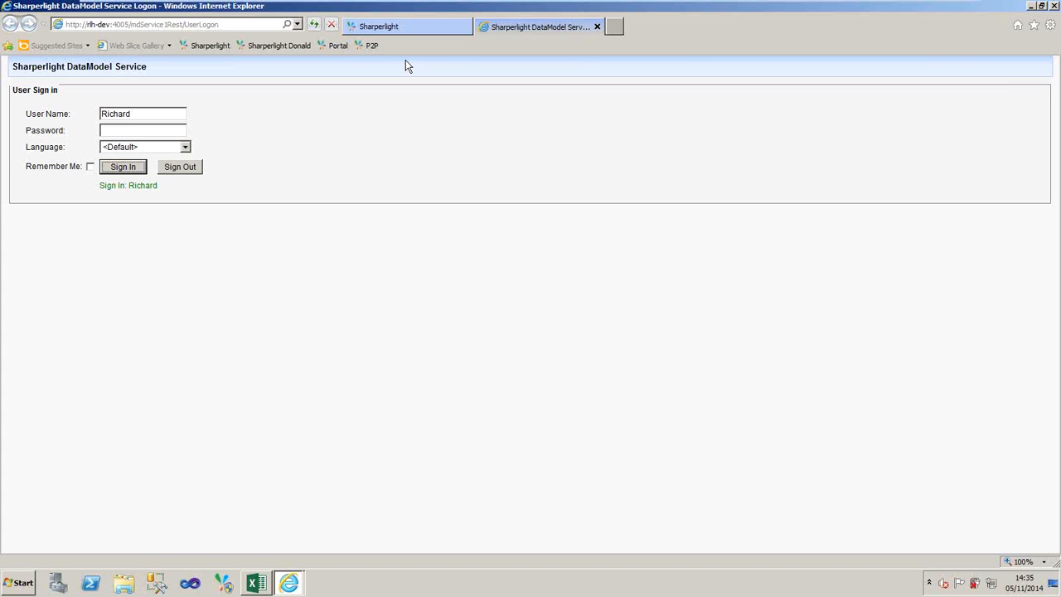
{"action": "left_click", "coordinate": [598, 27]}
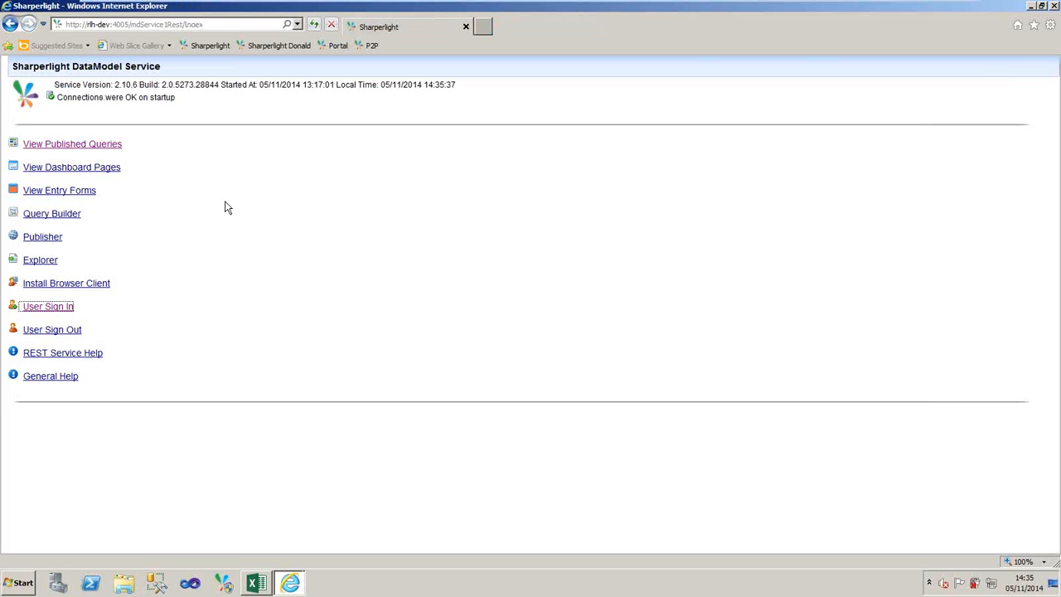
- Open the list of published queries and open the Account Balances With Drill report in the Sun5Queries group
{"action": "left_click", "coordinate": [86, 150]}
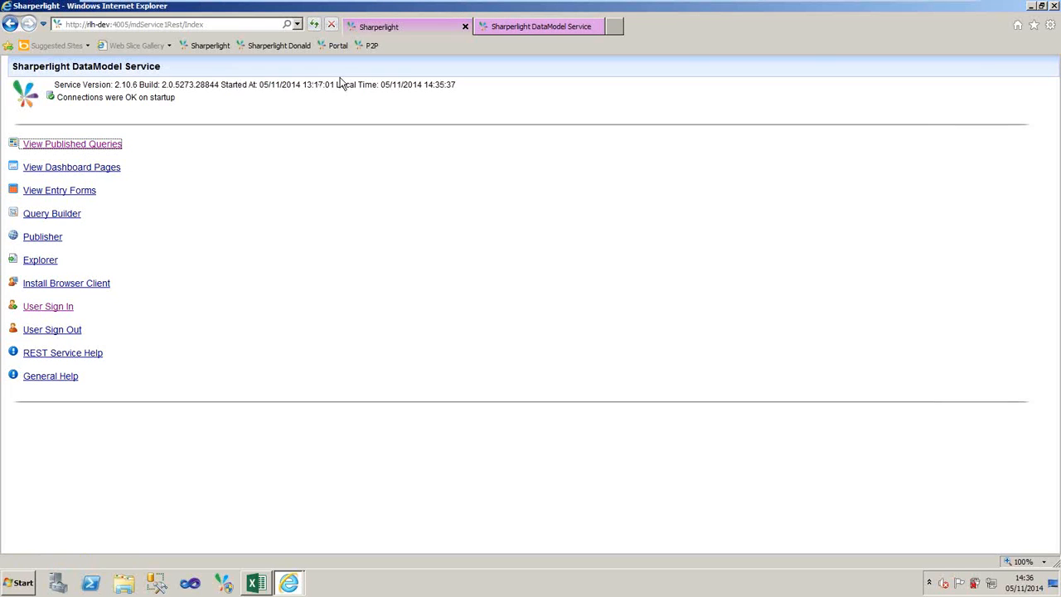
{"action": "left_click", "coordinate": [519, 26]}
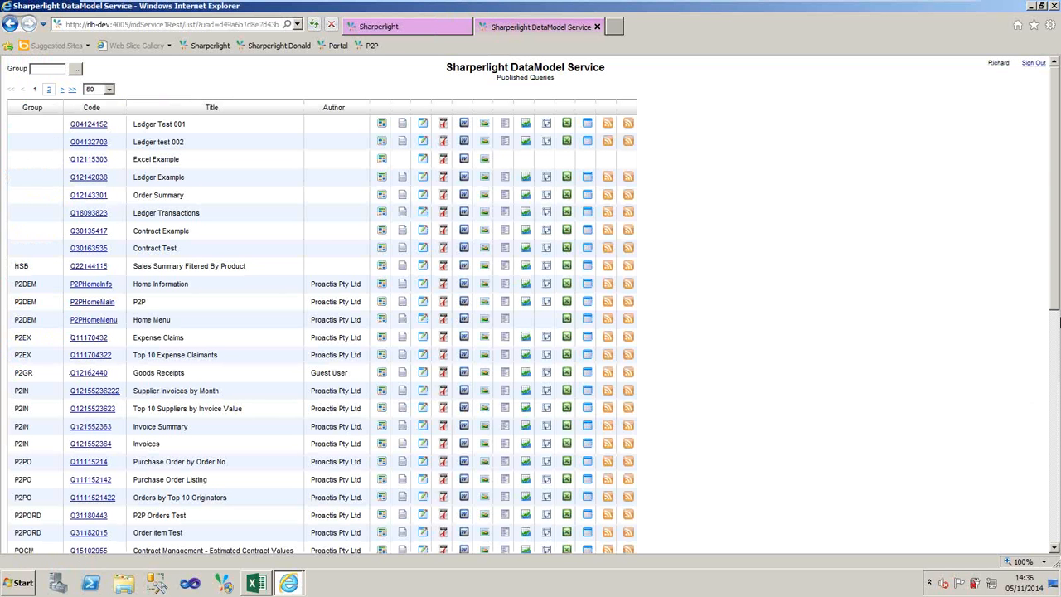
{"action": "scroll", "coordinate": [1058, 324], "scroll_direction": "down", "scroll_amount": 3}
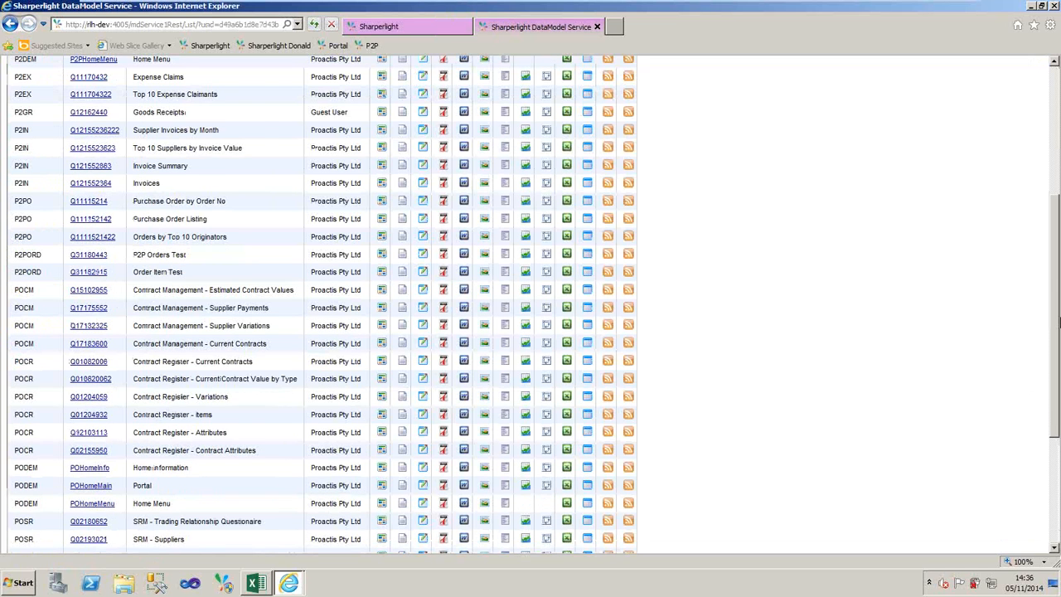
{"action": "left_click_drag", "start_coordinate": [1059, 324], "coordinate": [1058, 409]}
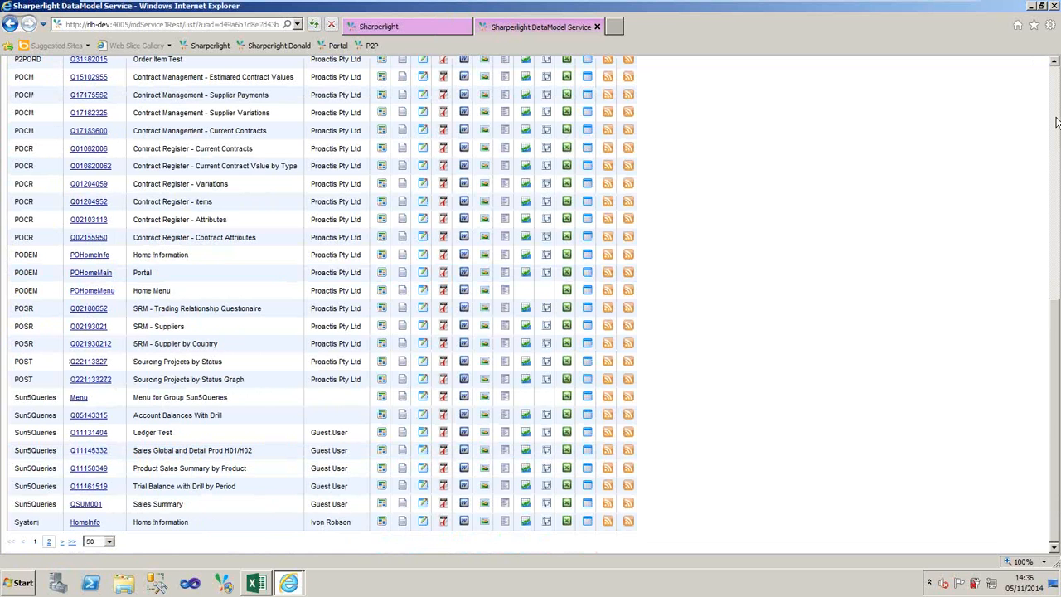
{"action": "scroll", "coordinate": [1057, 123], "scroll_direction": "up", "scroll_amount": 3}
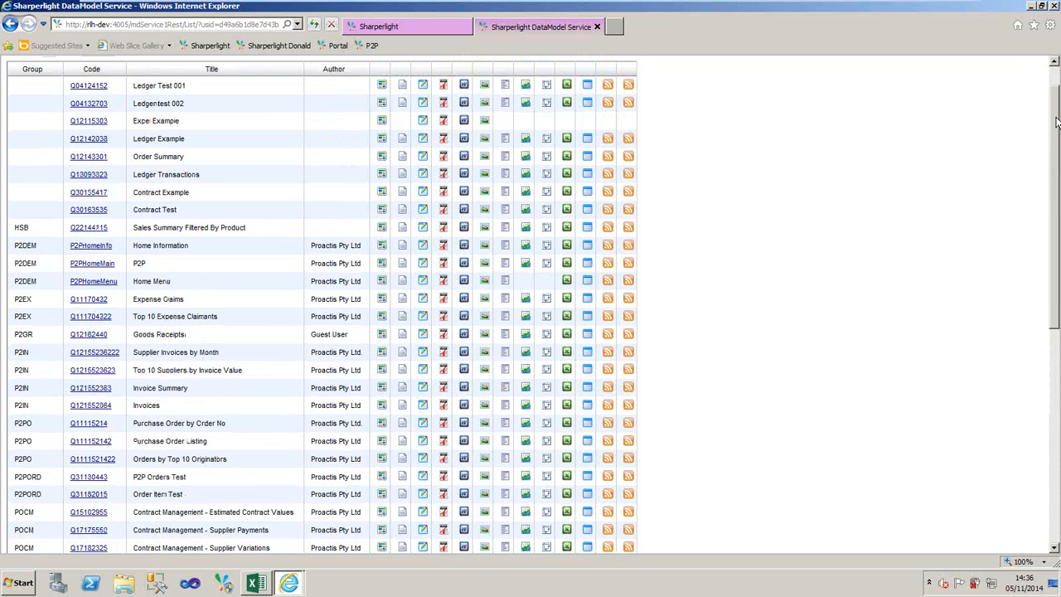
{"action": "left_click_drag", "start_coordinate": [1056, 123], "coordinate": [1056, 332]}
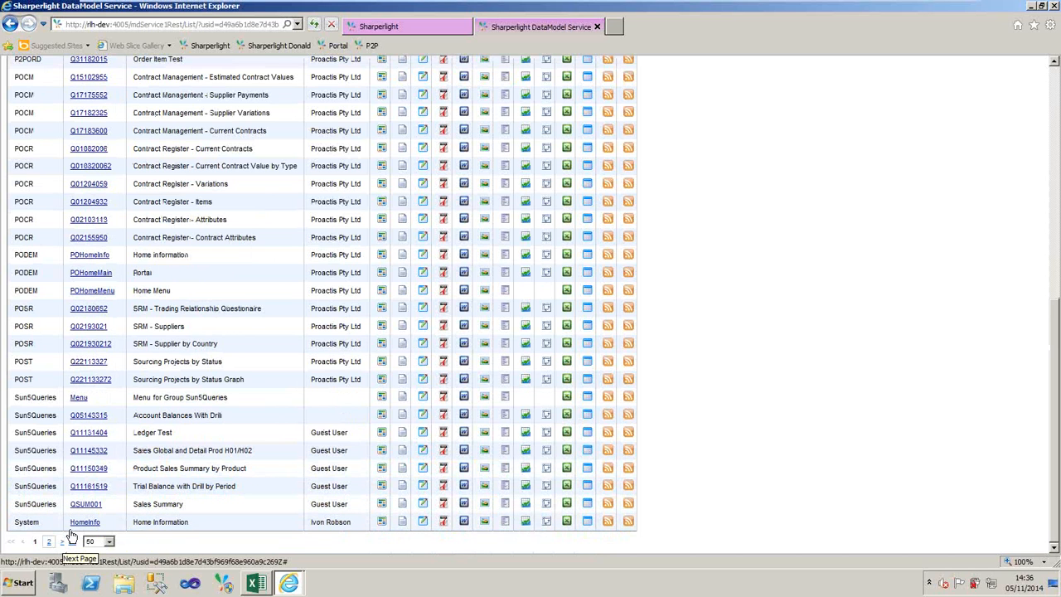
{"action": "left_click", "coordinate": [86, 416]}
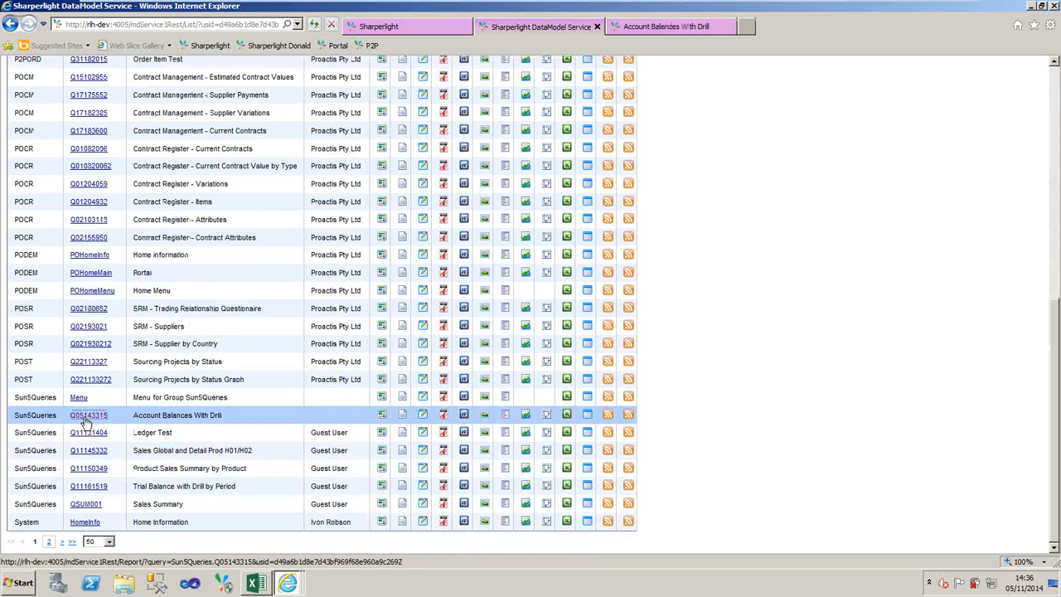
{"action": "left_click", "coordinate": [89, 416]}
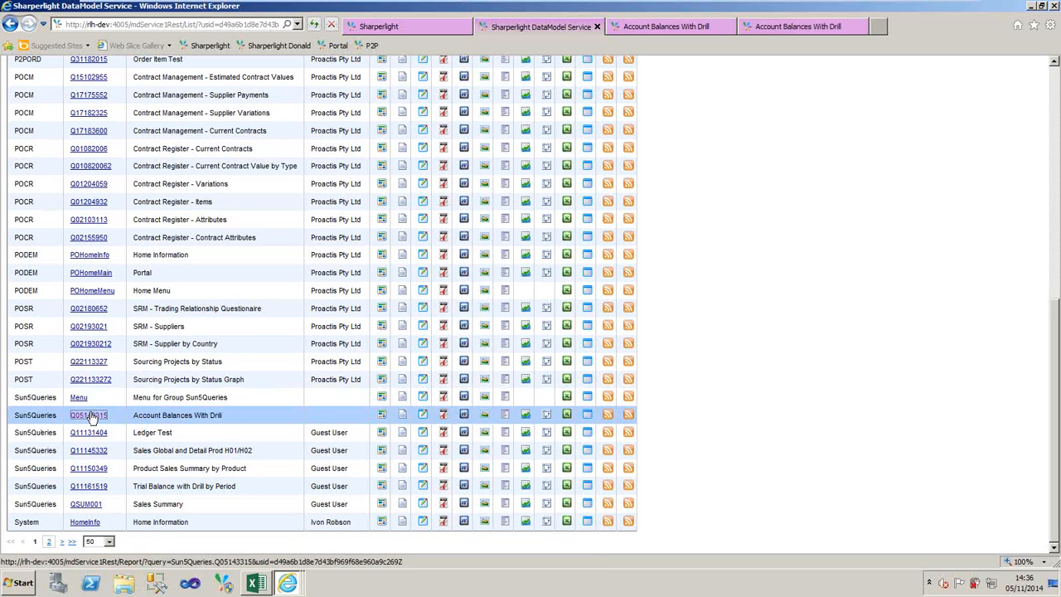
{"action": "left_click", "coordinate": [684, 26]}
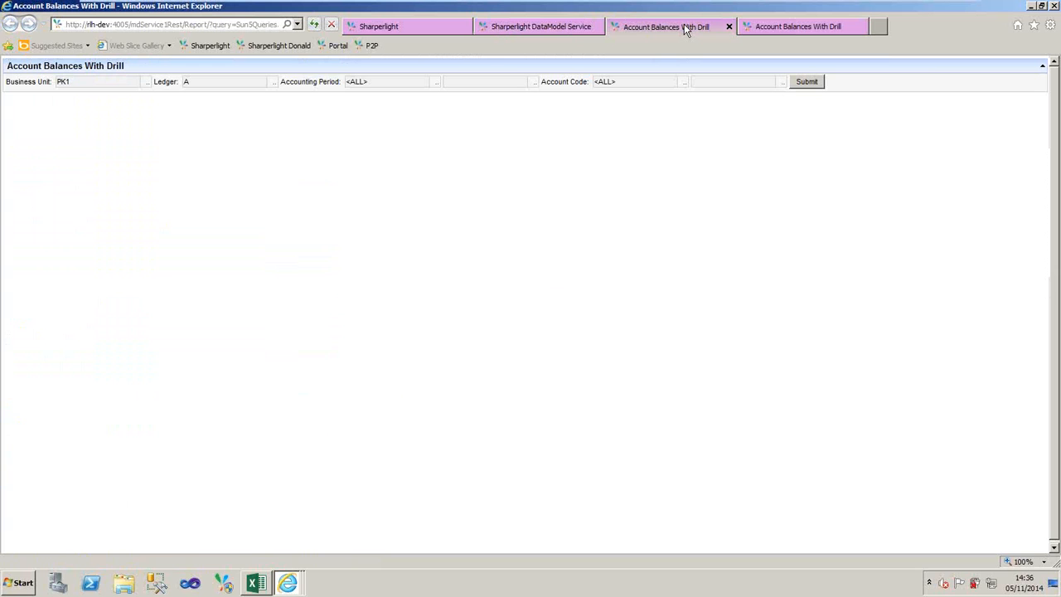
- Choose PK1 as the business unit and run the Account Balances With Drill report
{"action": "left_click", "coordinate": [238, 81]}
{"action": "left_click", "coordinate": [148, 83]}
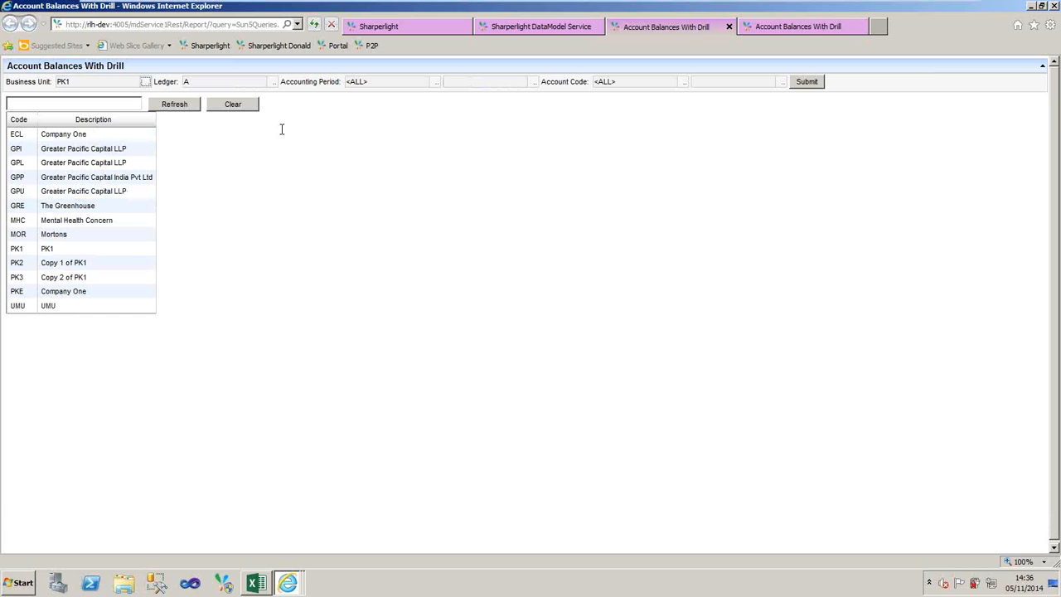
{"action": "left_click", "coordinate": [17, 249]}
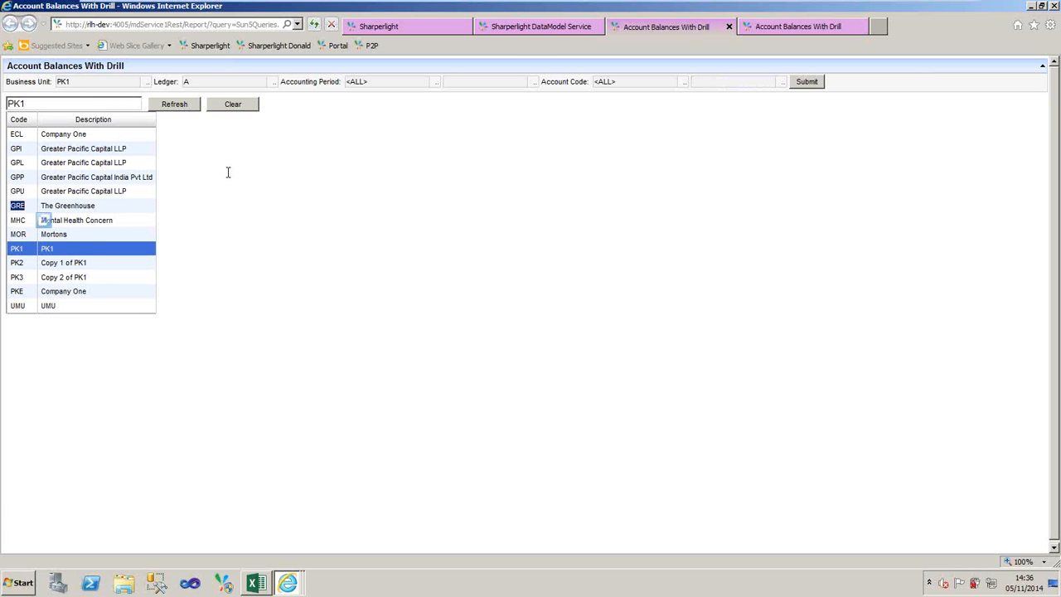
{"action": "double_click", "coordinate": [18, 249]}
{"action": "left_click", "coordinate": [73, 250]}
{"action": "left_click", "coordinate": [809, 83]}
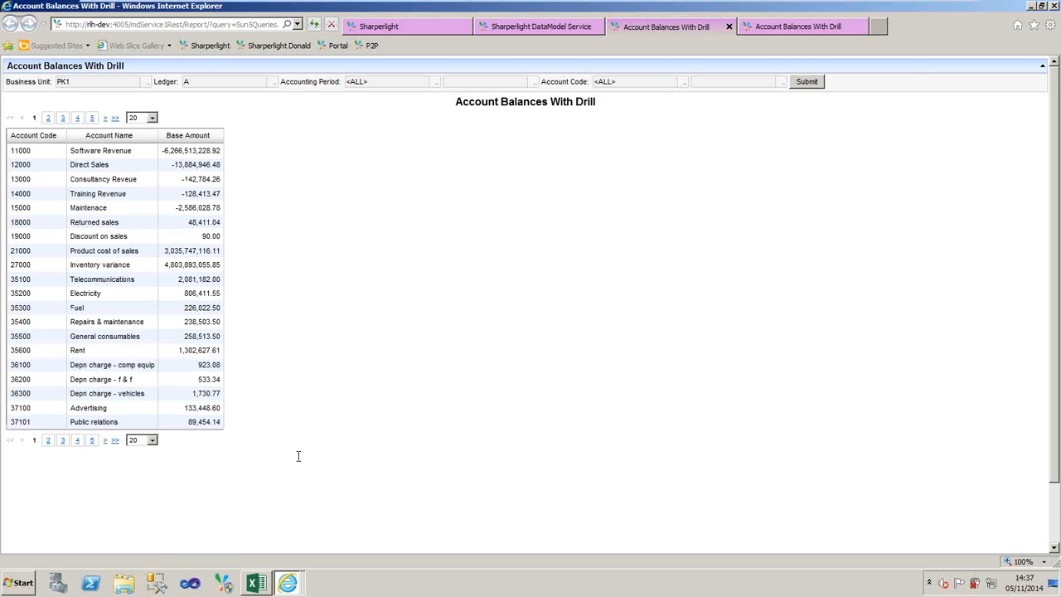
- Set the report to 75 rows per page and look through the listed account balances
{"action": "left_click", "coordinate": [254, 588]}
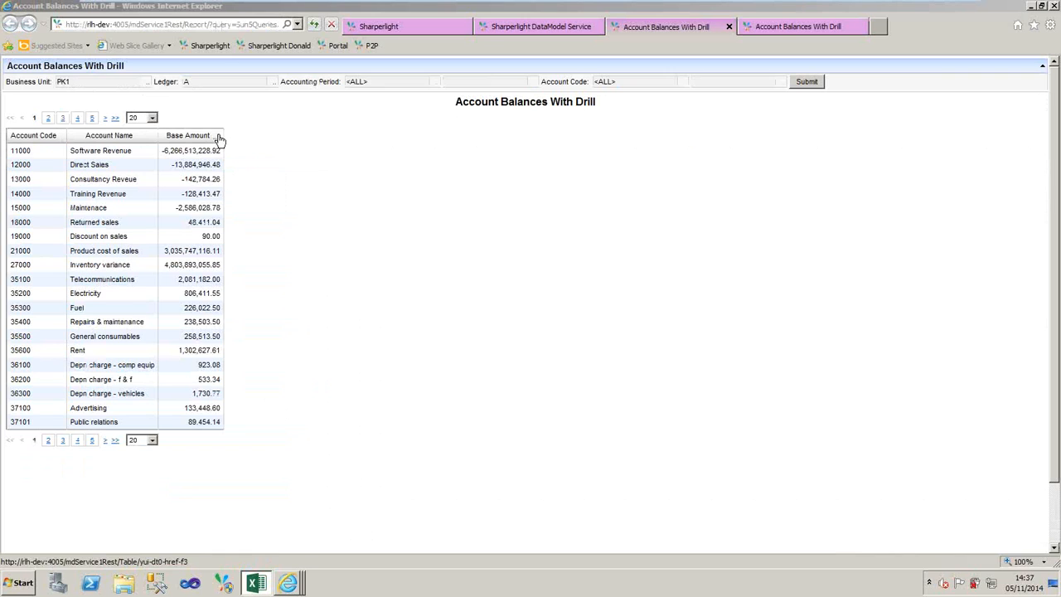
{"action": "left_click", "coordinate": [150, 440]}
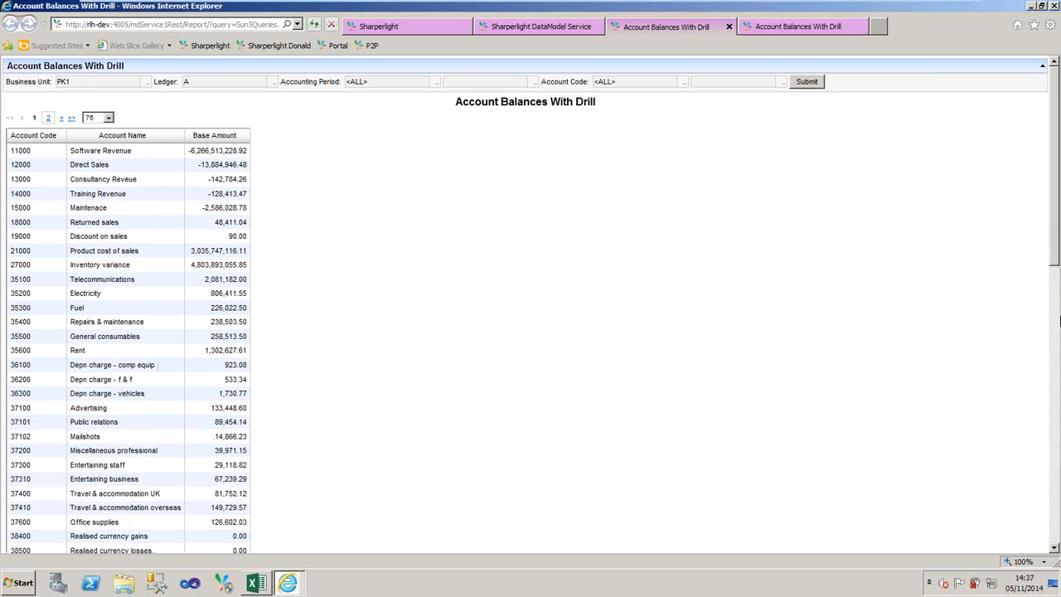
{"action": "scroll", "coordinate": [1059, 322], "scroll_direction": "down", "scroll_amount": 10}
{"action": "left_click_drag", "start_coordinate": [1058, 464], "coordinate": [1054, 170]}
- Run Drill By Period on the Direct Sales base amount in the web report
{"action": "left_click", "coordinate": [219, 153]}
{"action": "right_click", "coordinate": [218, 151]}
{"action": "left_click", "coordinate": [195, 168]}
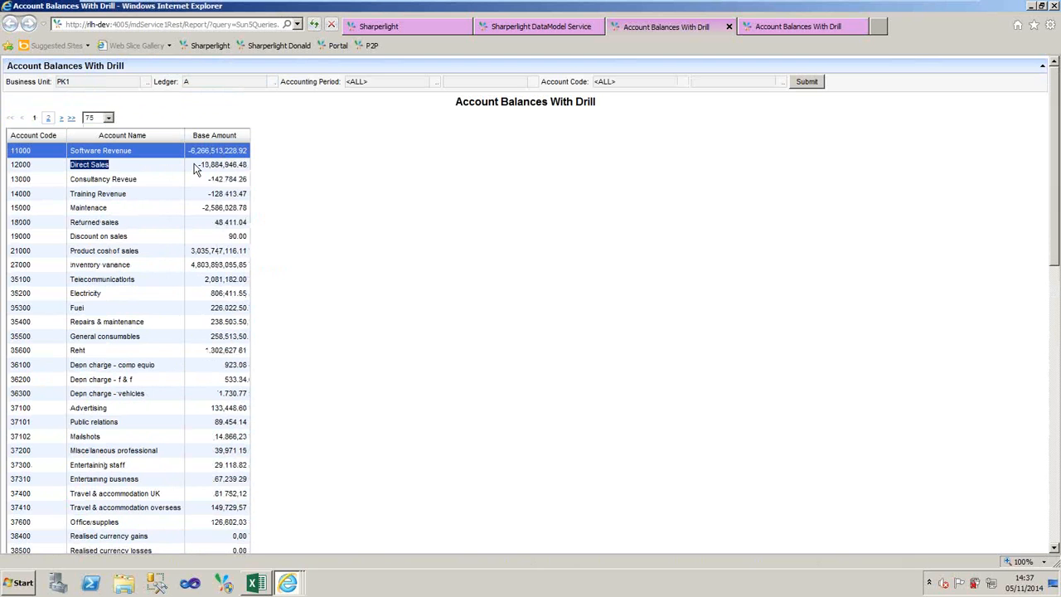
{"action": "right_click", "coordinate": [214, 166]}
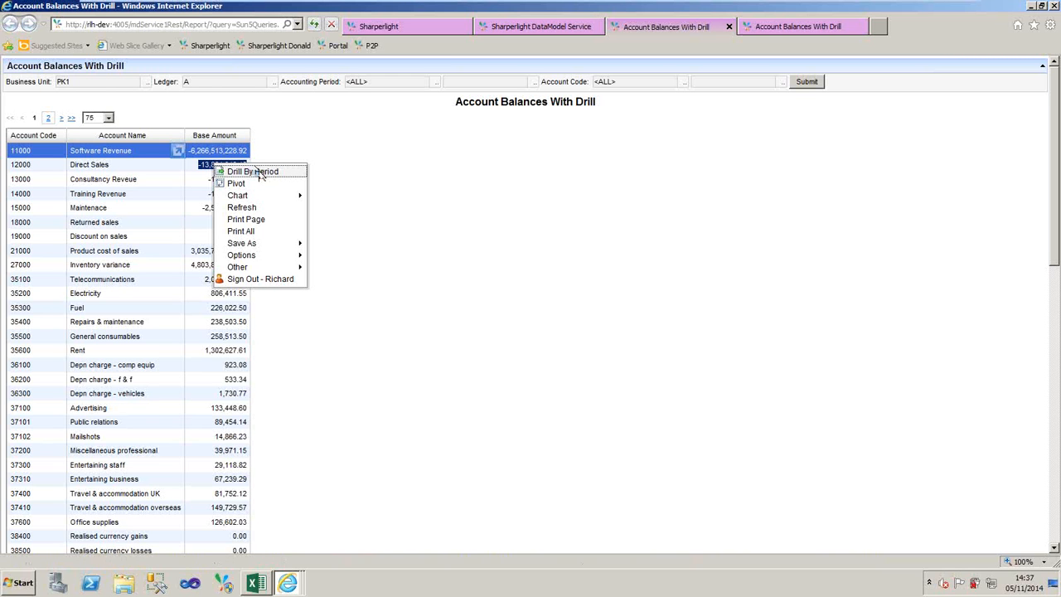
{"action": "left_click", "coordinate": [259, 171]}
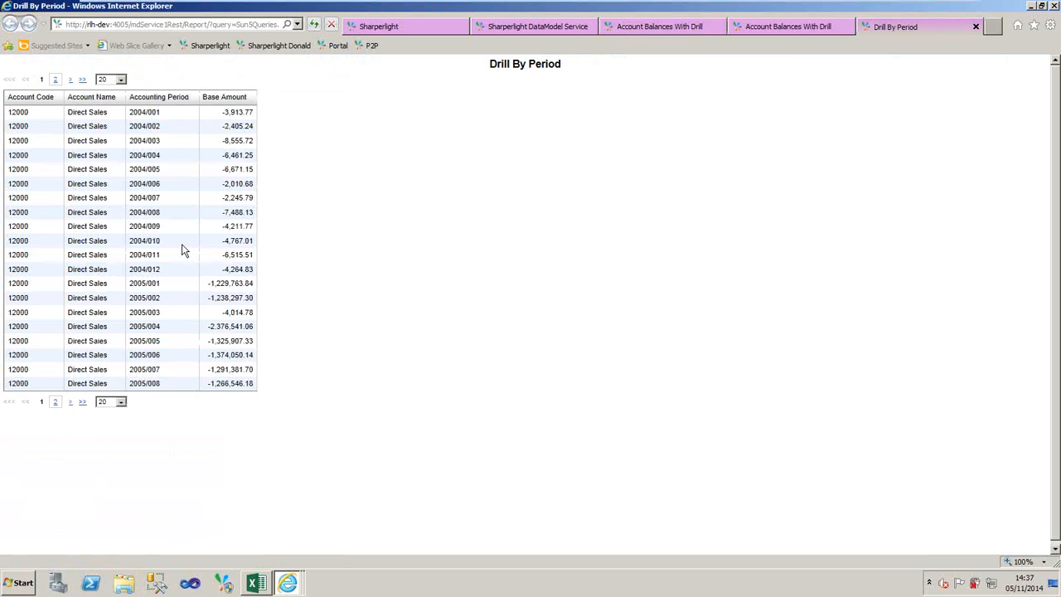
- Run the second open copy of the Account Balances With Drill report and bring up the P2P dashboard from the favourites
{"action": "left_click", "coordinate": [773, 25]}
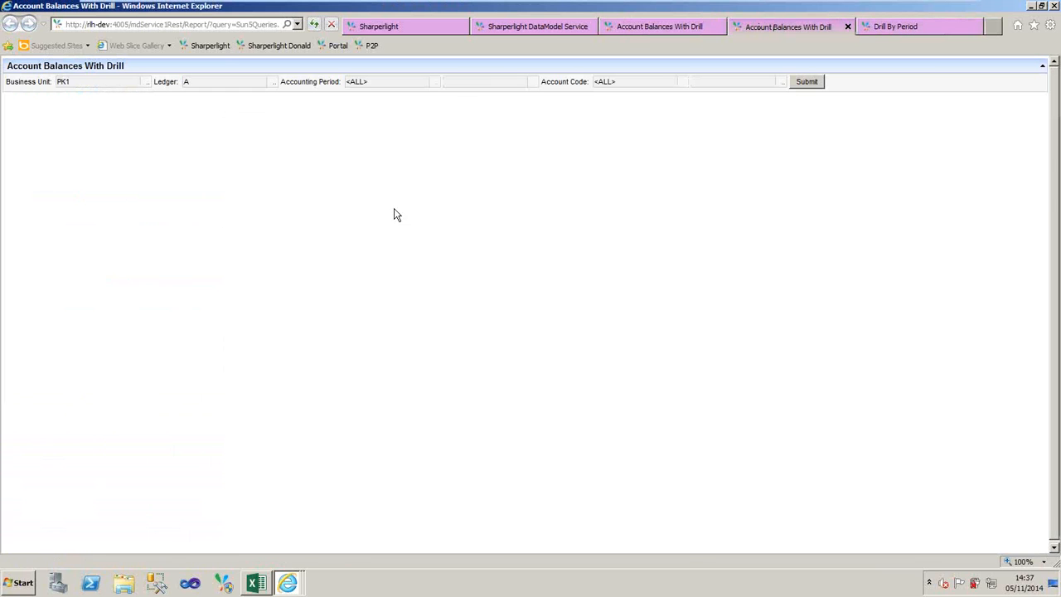
{"action": "left_click", "coordinate": [811, 86]}
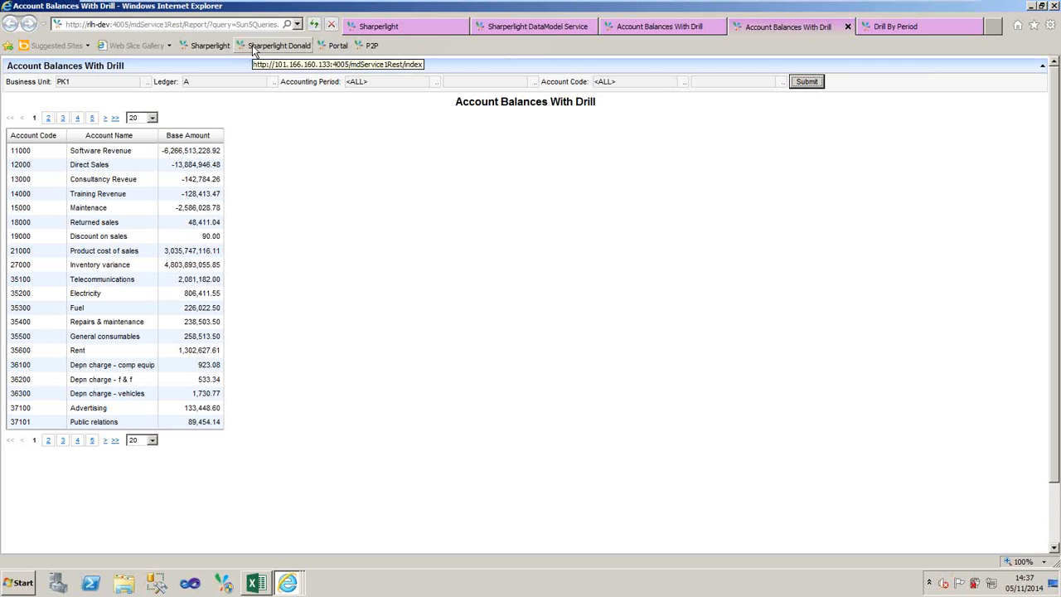
{"action": "left_click", "coordinate": [374, 49]}
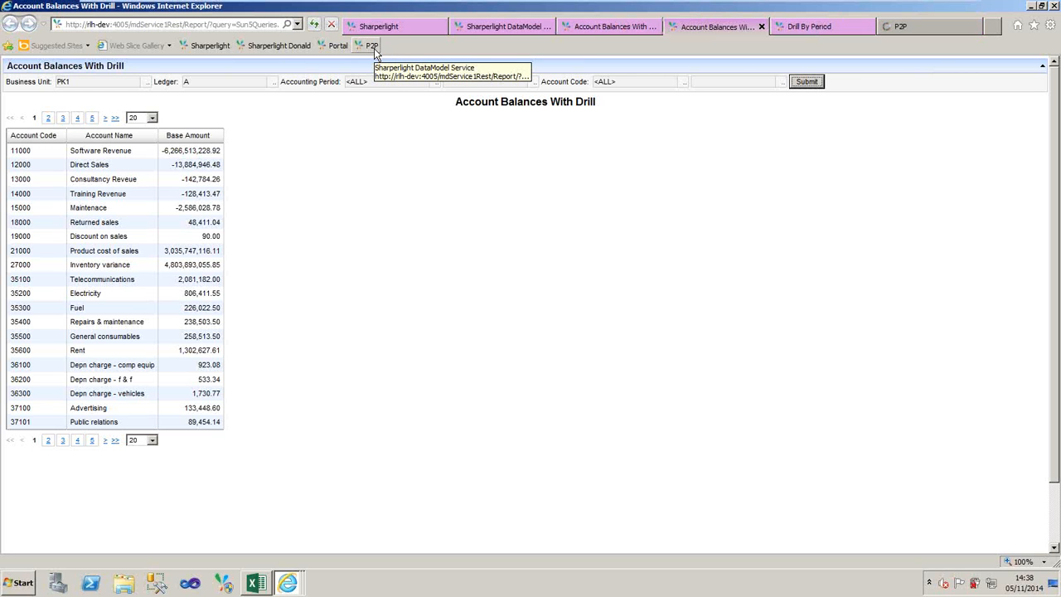
{"action": "left_click", "coordinate": [928, 31]}
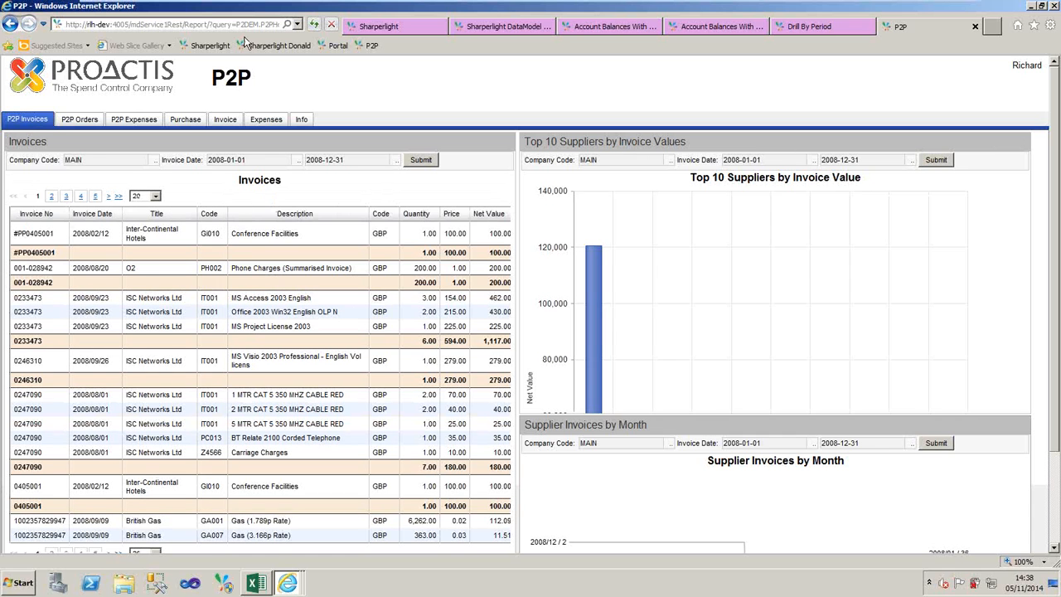
- View the P2P Orders page briefly and examine the invoice listing and supplier charts on the P2P Invoices page
{"action": "left_click", "coordinate": [79, 120]}
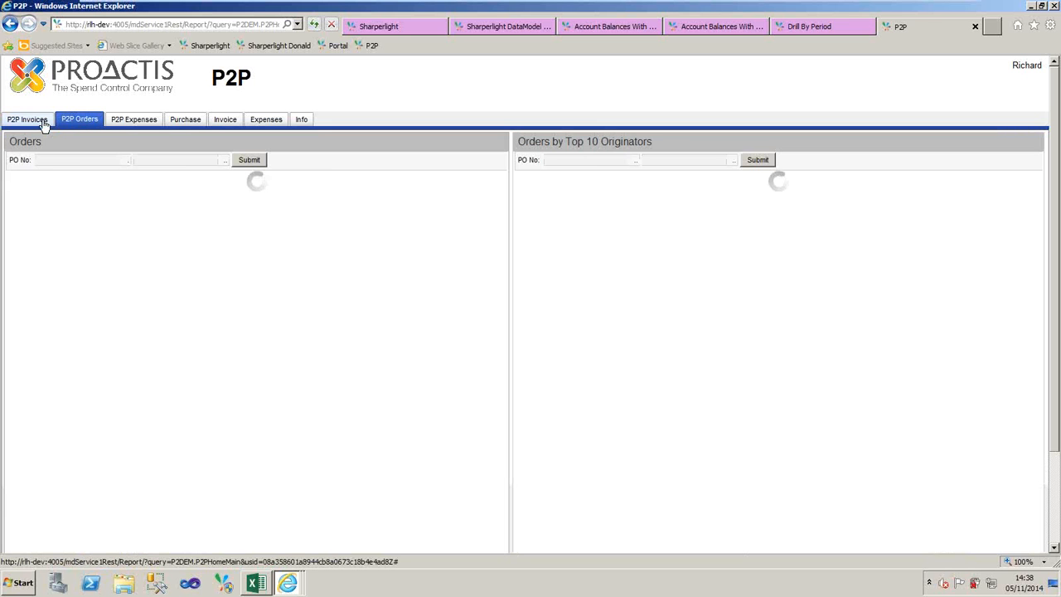
{"action": "left_click", "coordinate": [41, 120]}
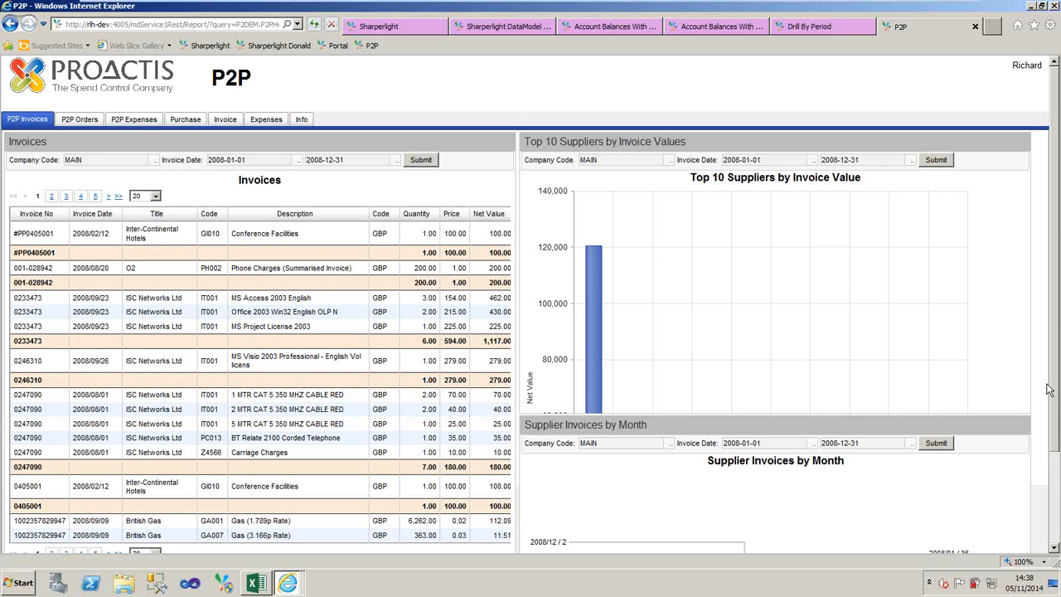
{"action": "scroll", "coordinate": [1049, 390], "scroll_direction": "down", "scroll_amount": 2}
{"action": "scroll", "coordinate": [1050, 398], "scroll_direction": "down", "scroll_amount": 1}
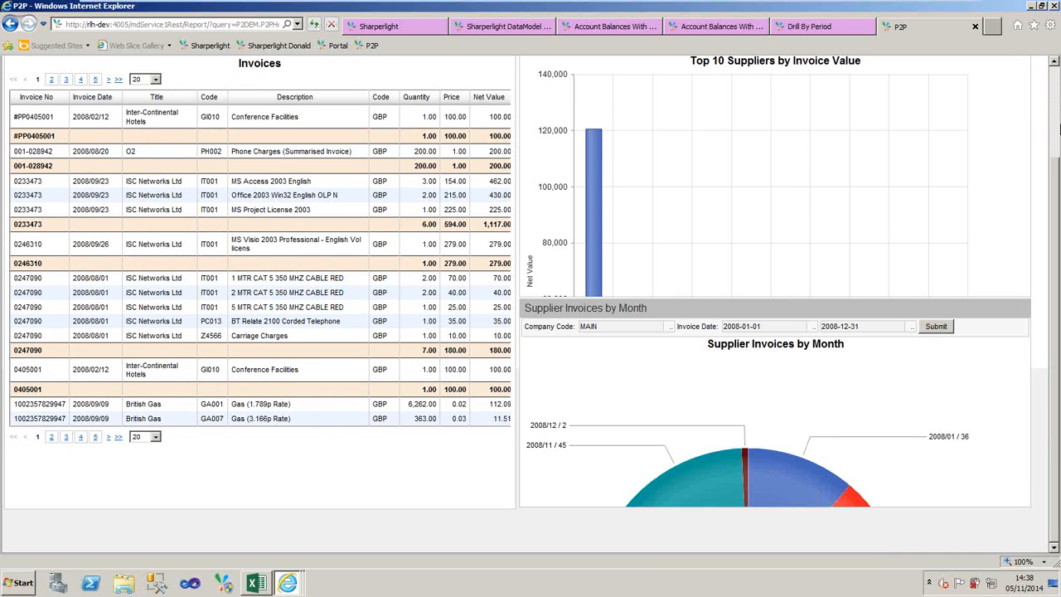
{"action": "scroll", "coordinate": [1057, 131], "scroll_direction": "up", "scroll_amount": 3}
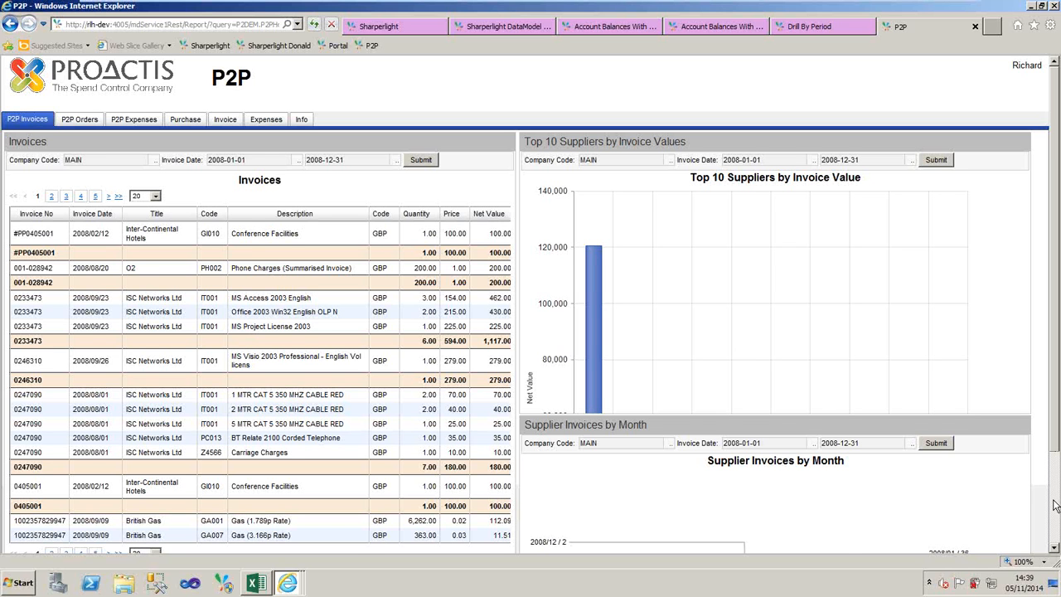
{"action": "scroll", "coordinate": [1054, 505], "scroll_direction": "down", "scroll_amount": 3}
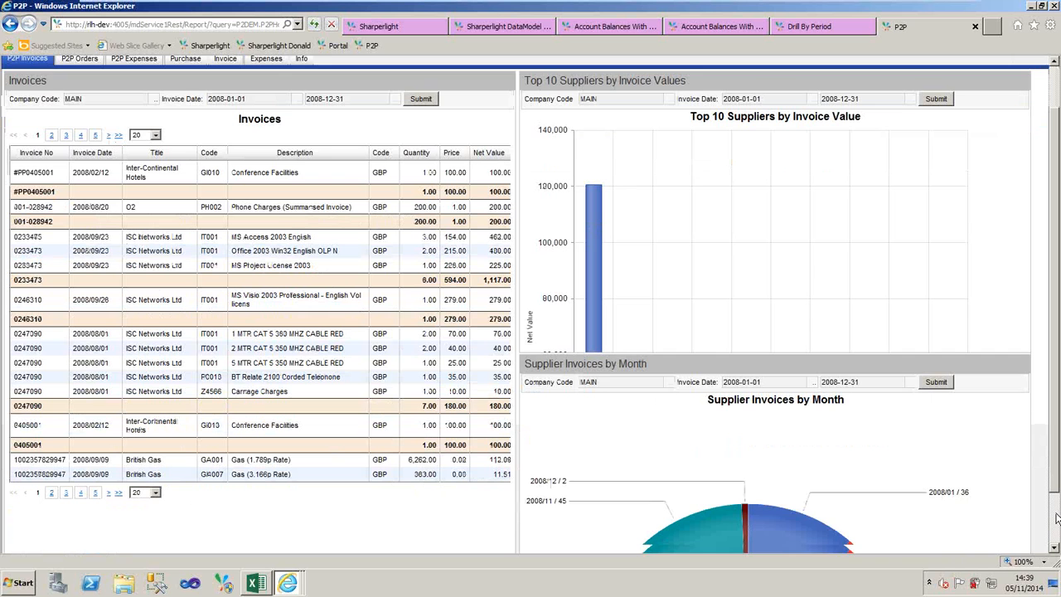
{"action": "scroll", "coordinate": [1056, 518], "scroll_direction": "down", "scroll_amount": 2}
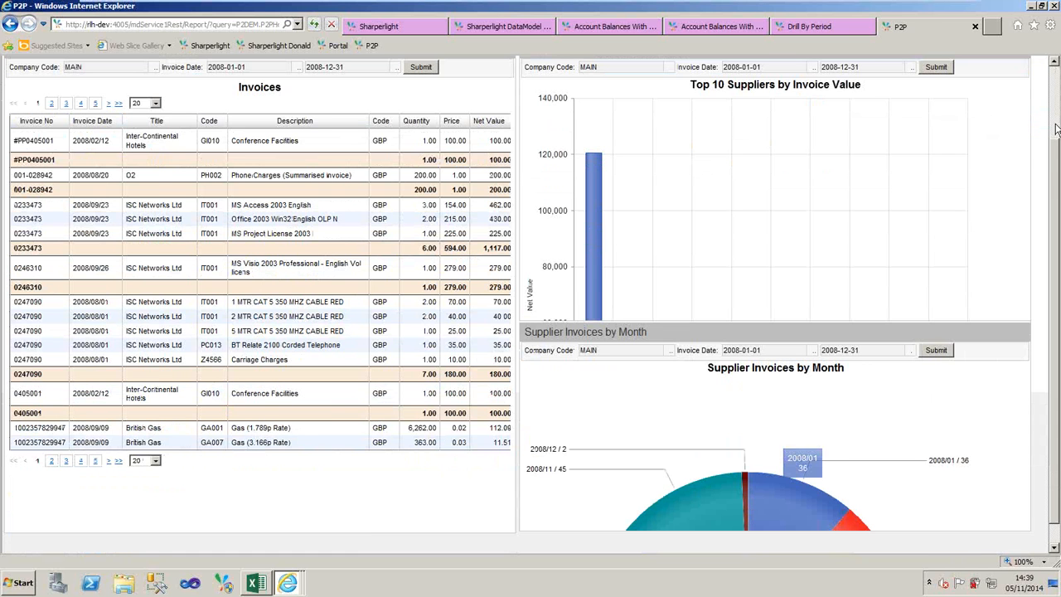
{"action": "scroll", "coordinate": [1056, 129], "scroll_direction": "up", "scroll_amount": 2}
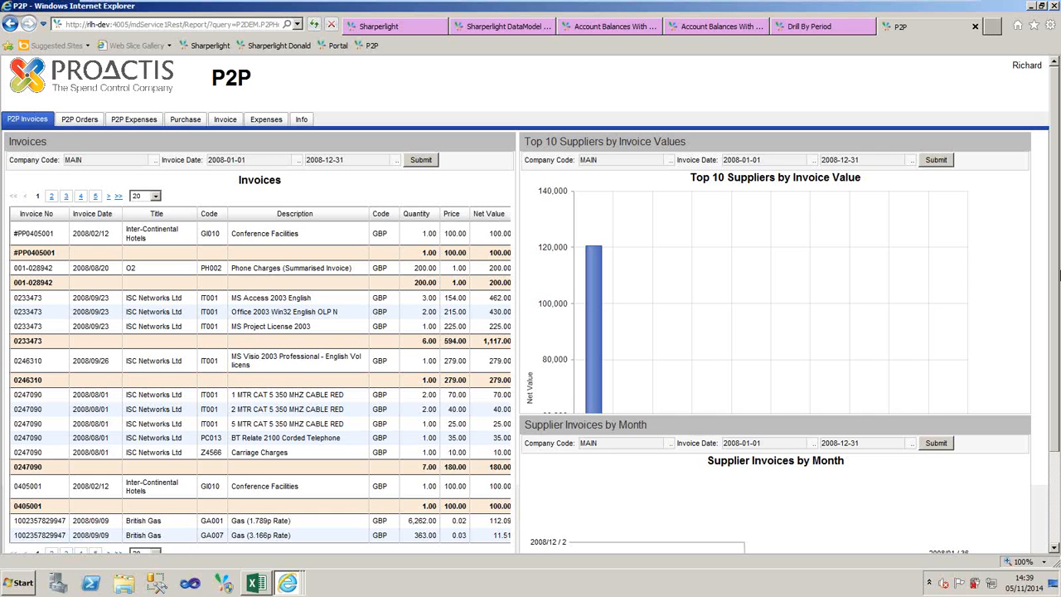
- Open the Supplier Invoices by Month pie chart on its own page, look it over and close it
{"action": "scroll", "coordinate": [1058, 274], "scroll_direction": "down", "scroll_amount": 2}
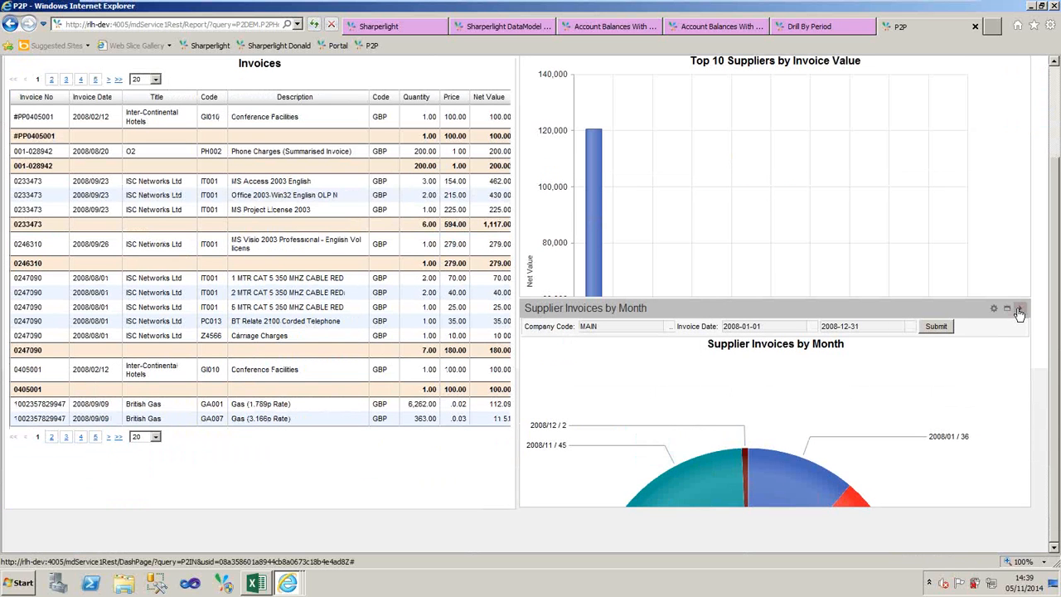
{"action": "left_click", "coordinate": [1018, 312]}
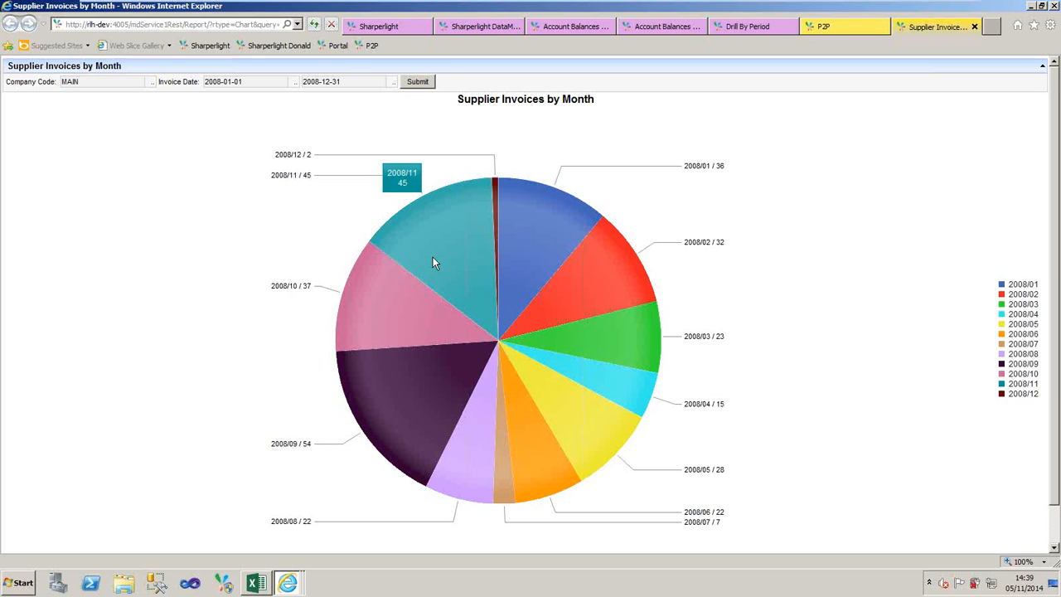
{"action": "left_click", "coordinate": [975, 28]}
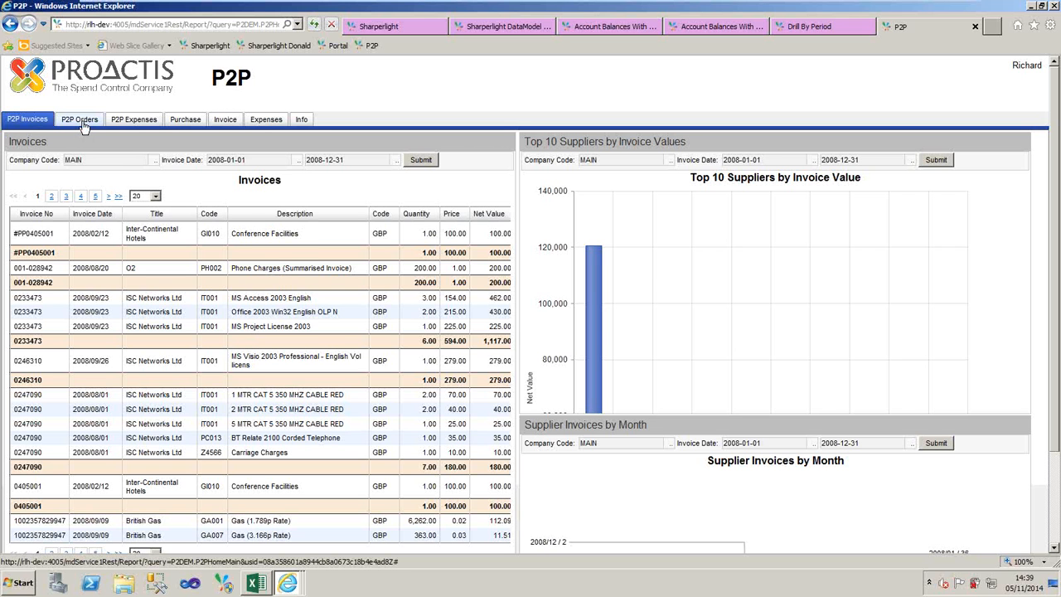
- Review the P2P Orders and P2P Expenses dashboards, submitting the Expense Claims report for company MAIN with status <ALL>
{"action": "left_click", "coordinate": [83, 122]}
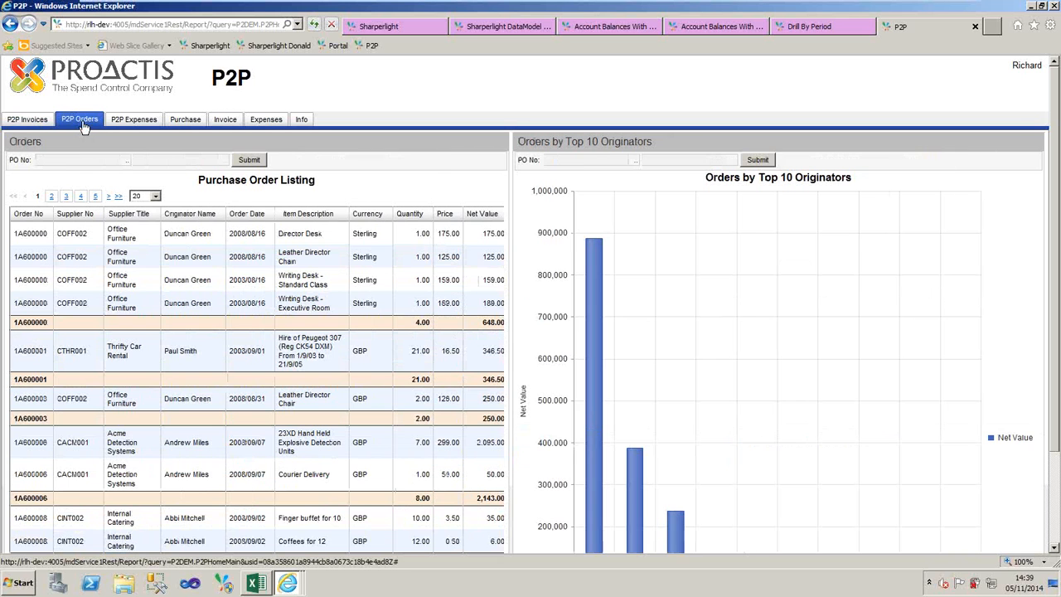
{"action": "left_click", "coordinate": [151, 121]}
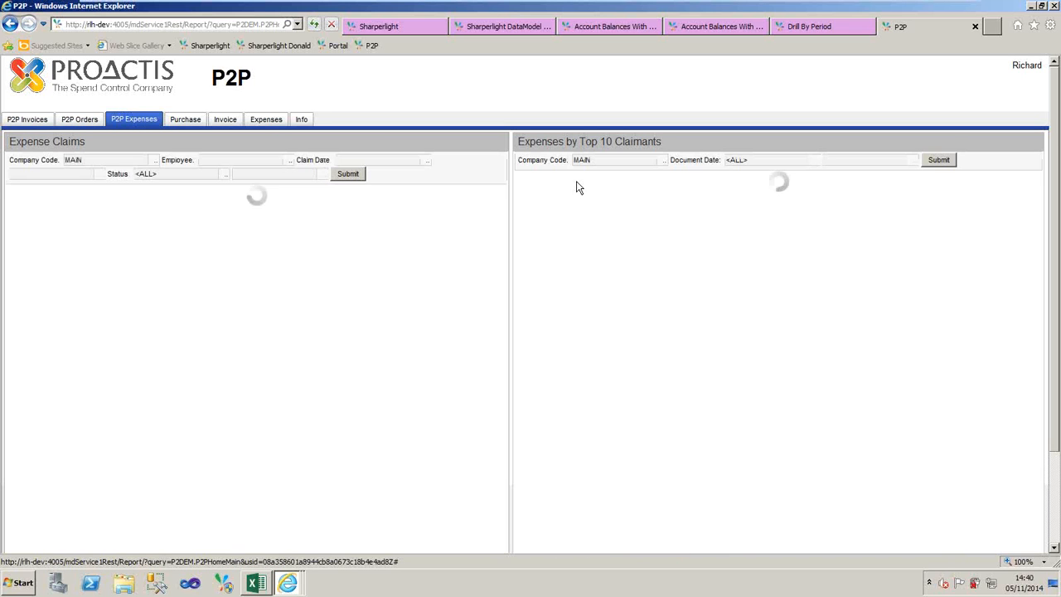
{"action": "left_click", "coordinate": [346, 176]}
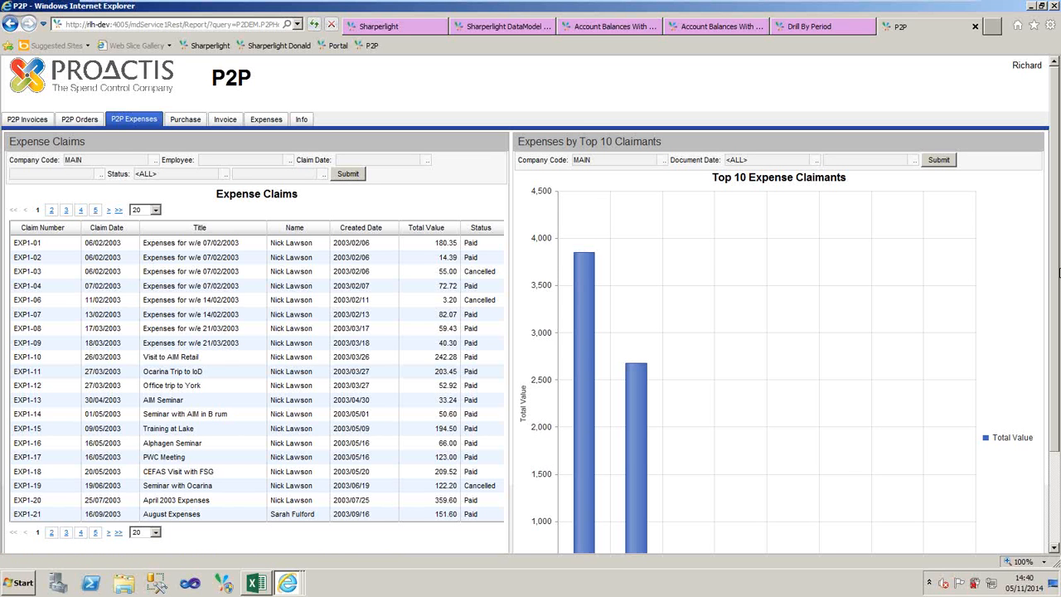
{"action": "scroll", "coordinate": [1059, 274], "scroll_direction": "down", "scroll_amount": 2}
{"action": "scroll", "coordinate": [1059, 276], "scroll_direction": "down", "scroll_amount": 1}
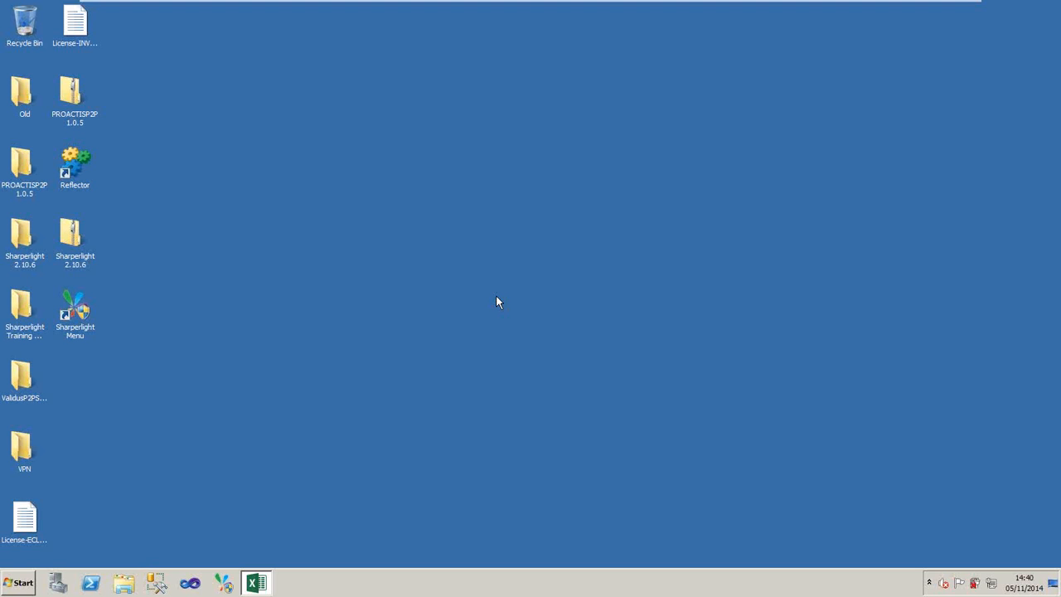
{"action": "mouse_move", "coordinate": [883, 3]}
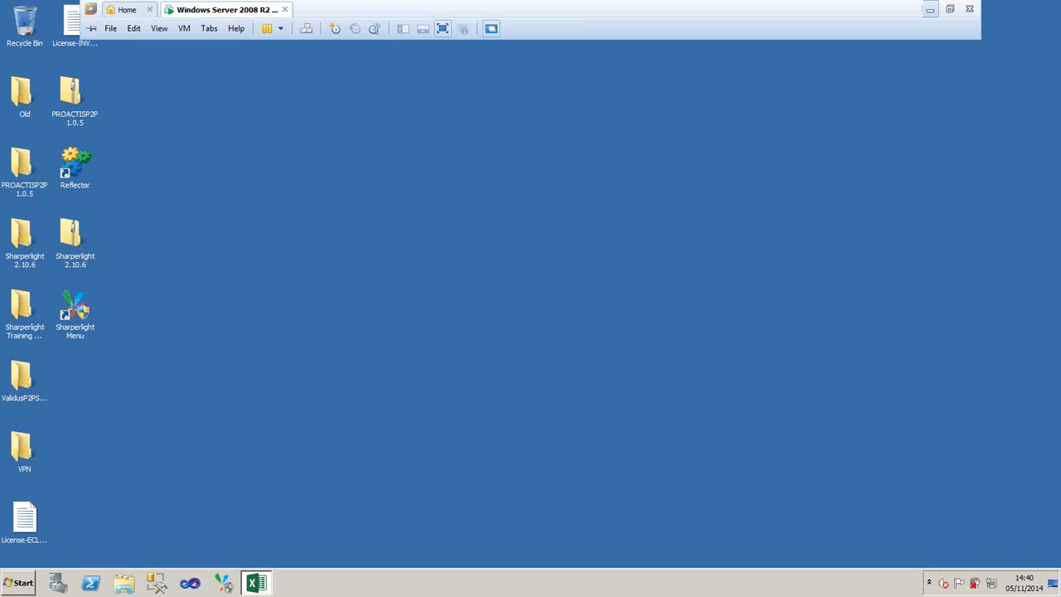
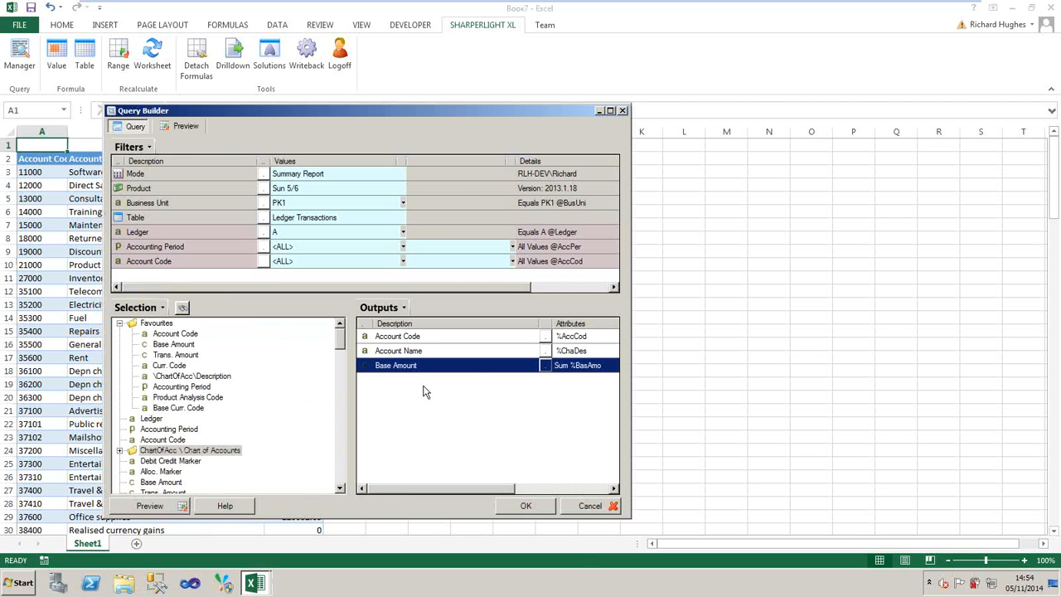
- Add an expression output to the query that multiplies the current row's Base Amount by 1000, using the formula {%BasAmo} * 1000
{"action": "right_click", "coordinate": [475, 378]}
{"action": "left_click", "coordinate": [497, 480]}
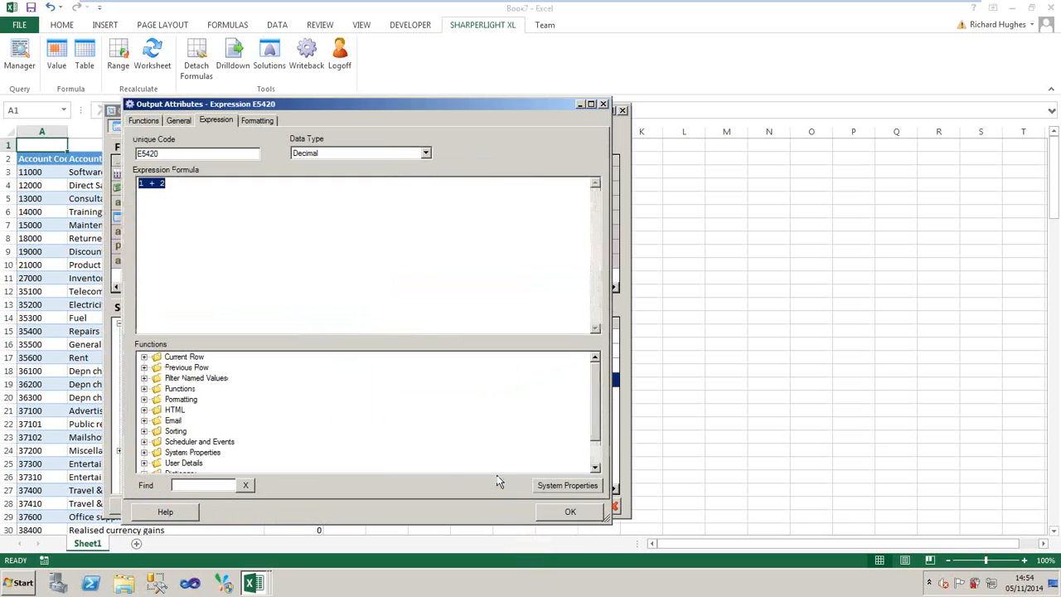
{"action": "left_click_drag", "start_coordinate": [461, 105], "coordinate": [834, 126]}
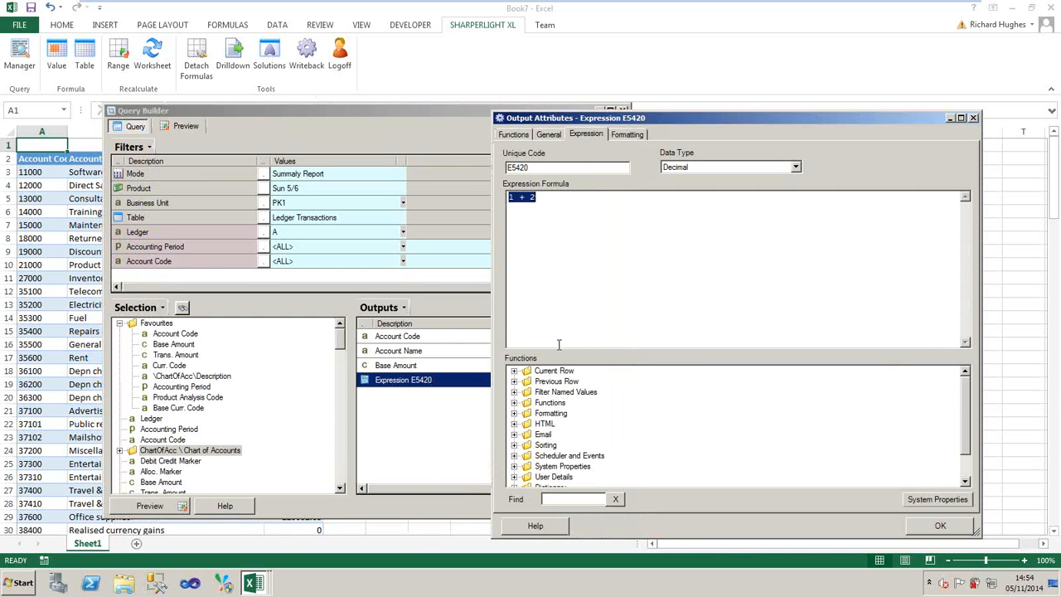
{"action": "left_click", "coordinate": [514, 371]}
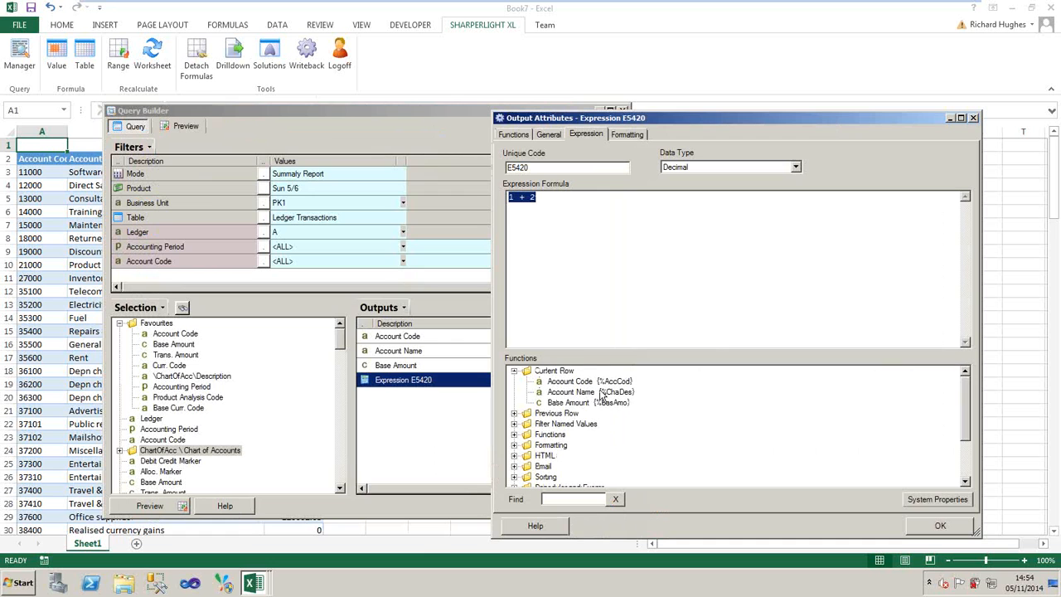
{"action": "double_click", "coordinate": [593, 403]}
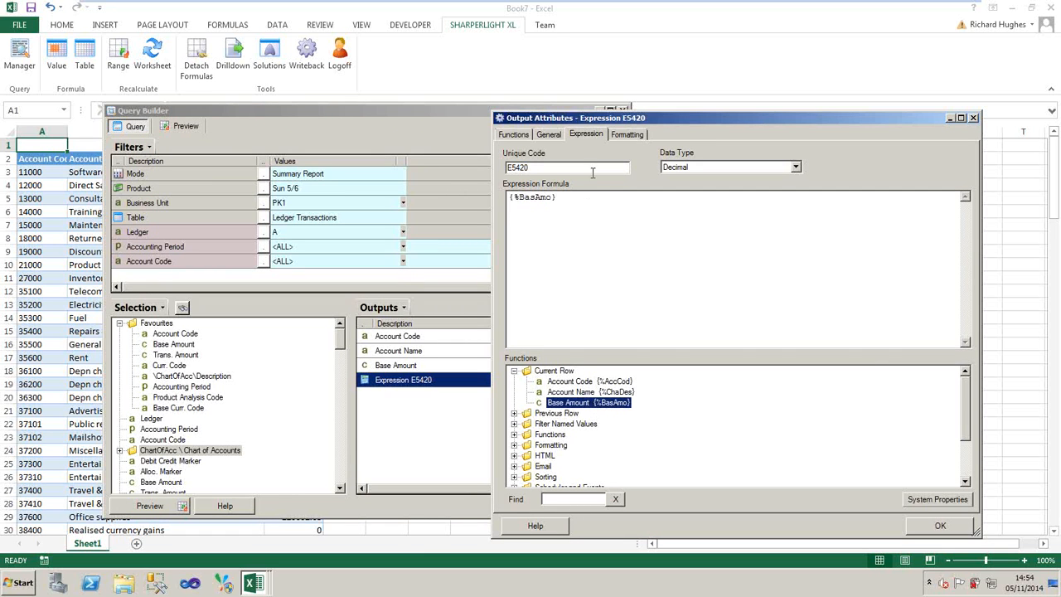
{"action": "left_click", "coordinate": [587, 204]}
{"action": "type", "text": "* "}
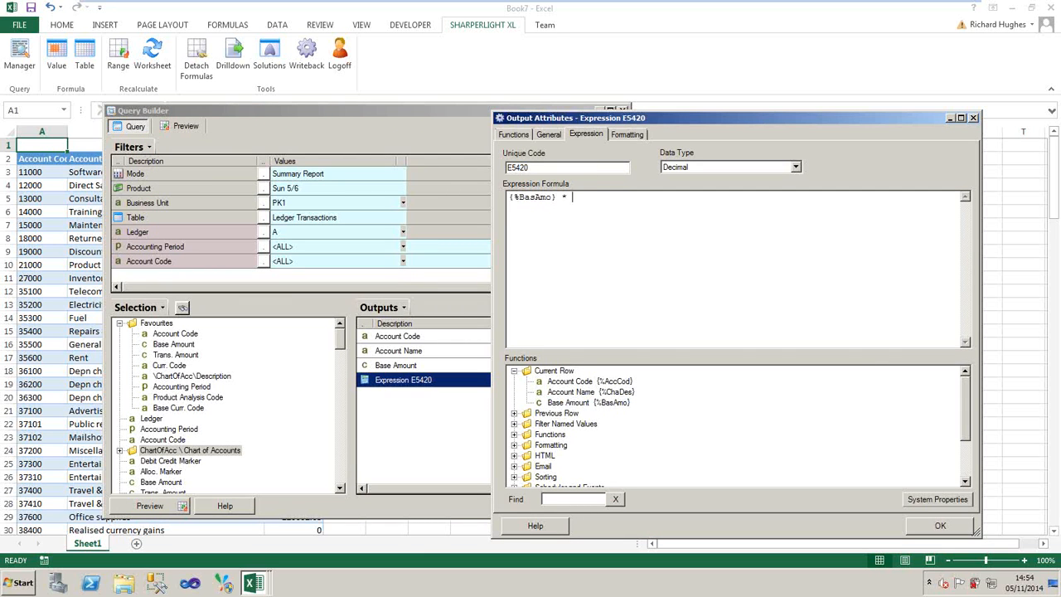
{"action": "type", "text": "1000"}
{"action": "left_click", "coordinate": [930, 528]}
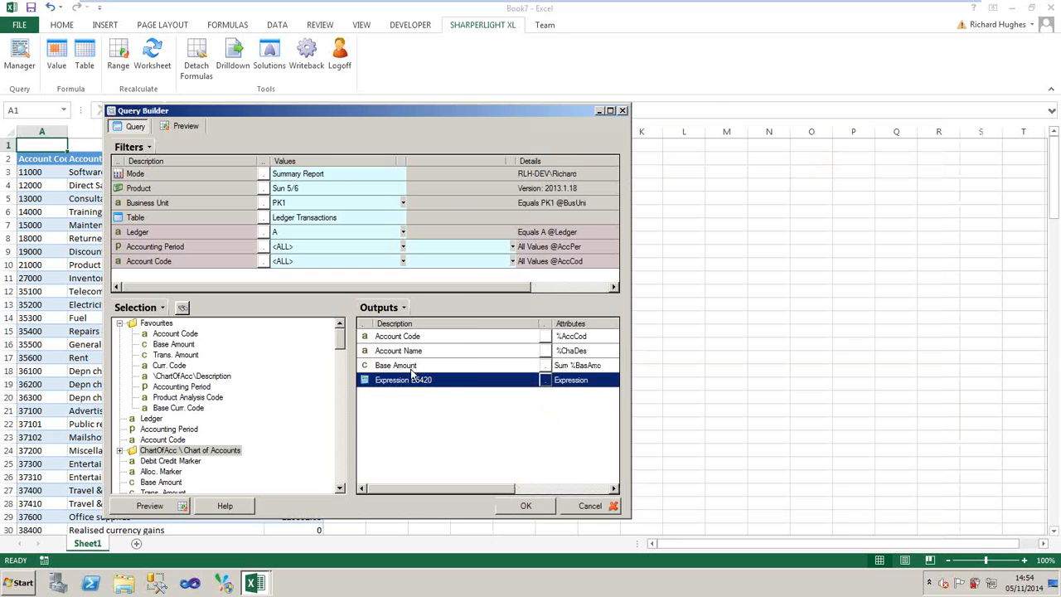
- Change the expression output's description to "Base amount * 10" and preview the query results
{"action": "right_click", "coordinate": [423, 380]}
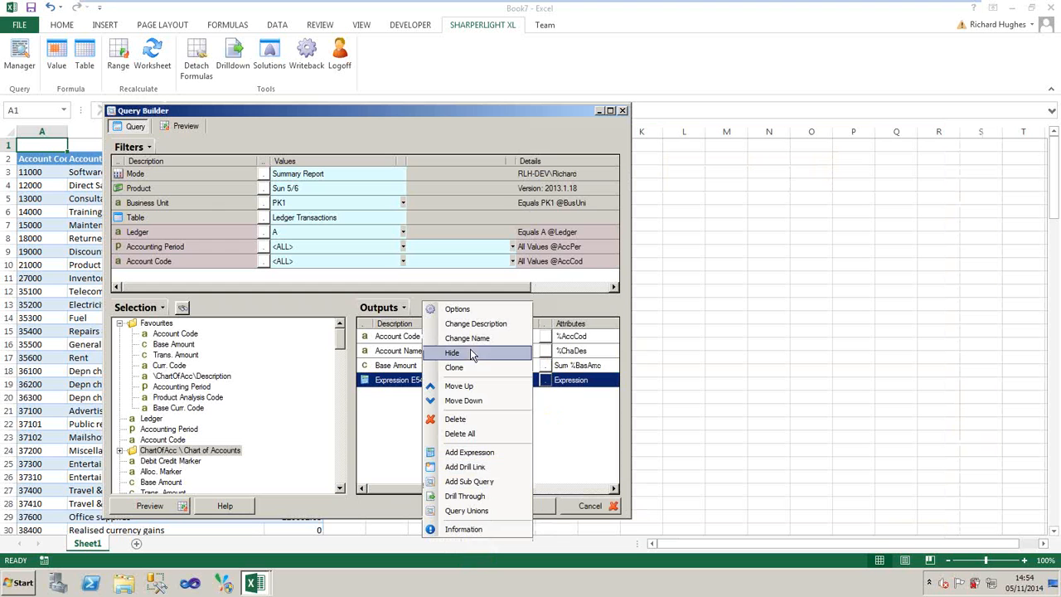
{"action": "left_click", "coordinate": [471, 324]}
{"action": "type", "text": "Base amount * 10"}
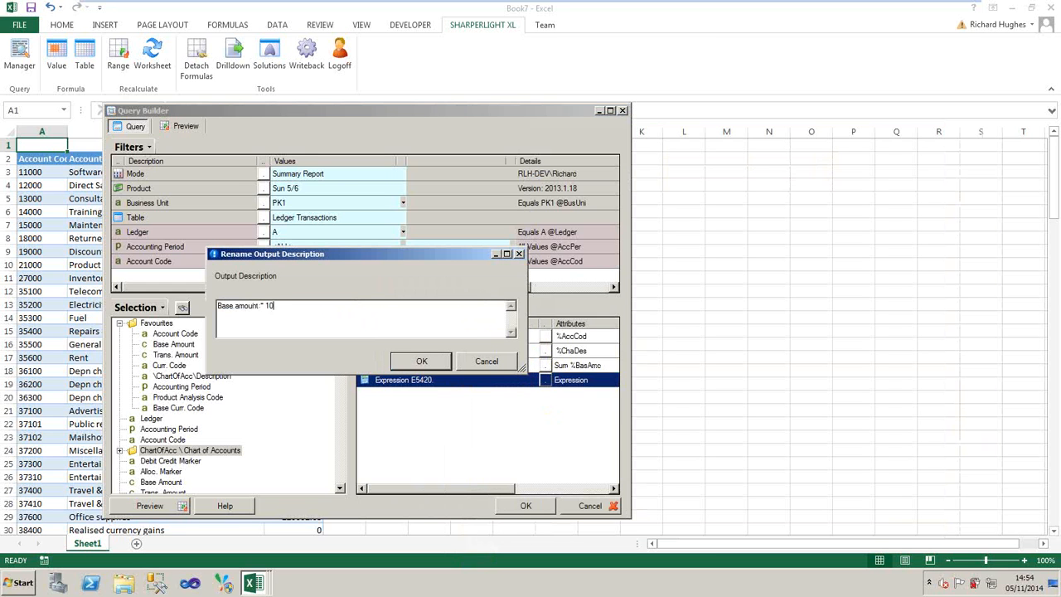
{"action": "left_click", "coordinate": [422, 362]}
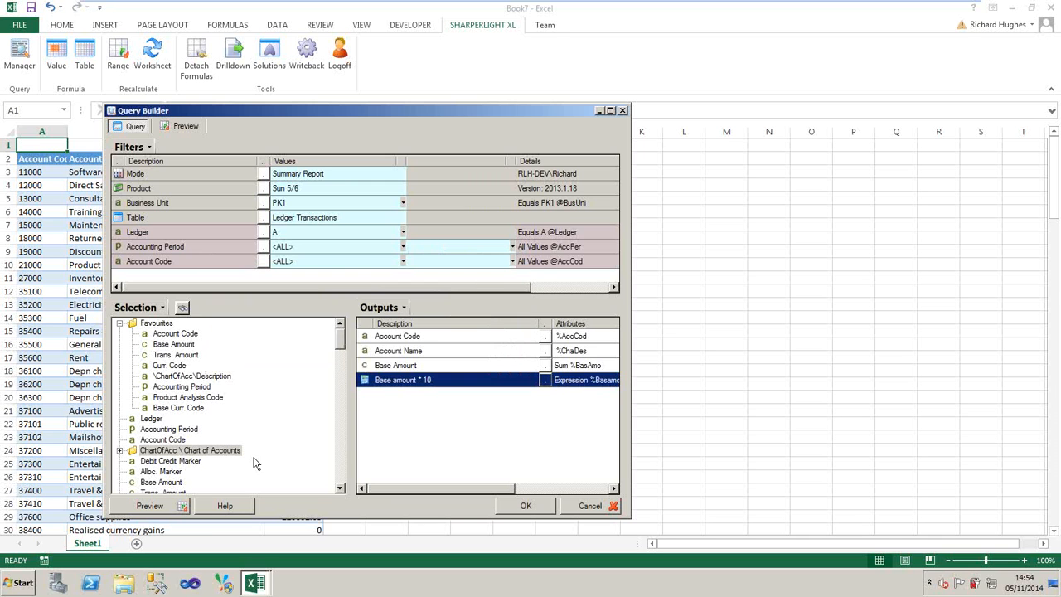
{"action": "left_click", "coordinate": [179, 505]}
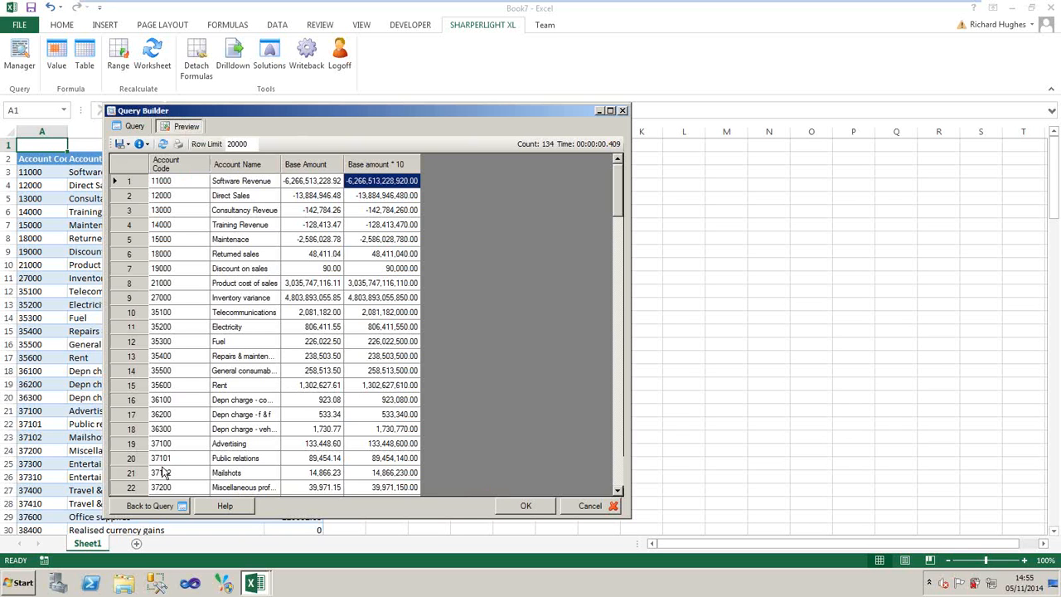
{"action": "left_click", "coordinate": [150, 505]}
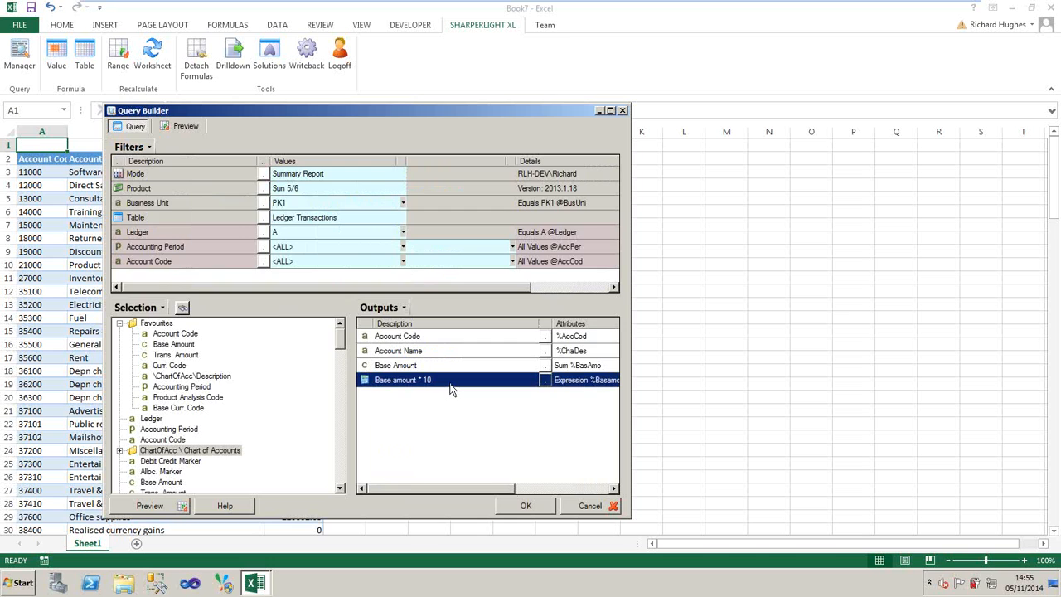
- Examine the Functions, Email, and Scheduler and Events groups available to the new expression, and leave the query without saving its changes
{"action": "double_click", "coordinate": [451, 387]}
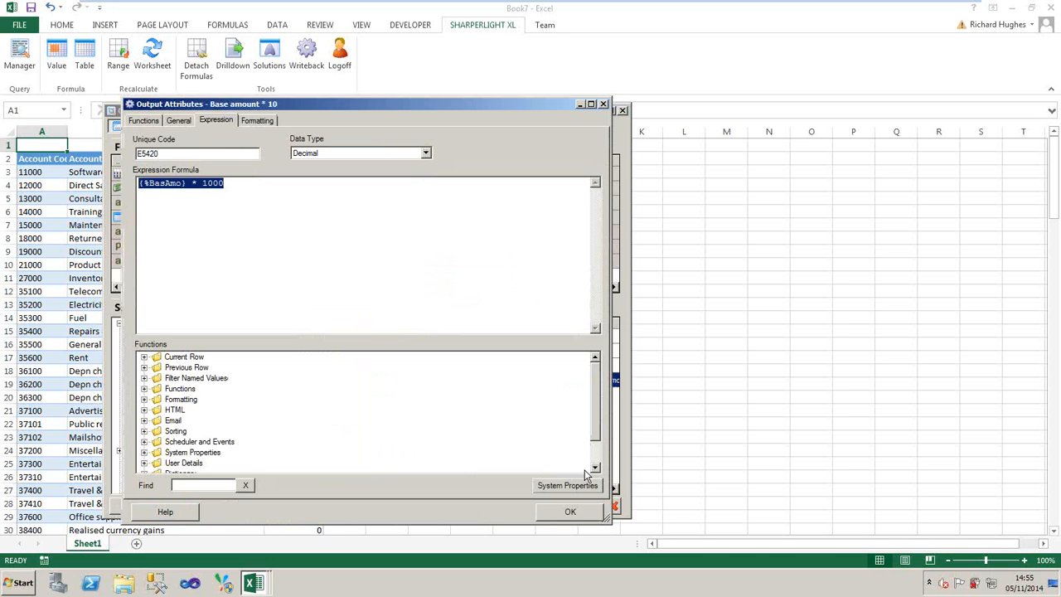
{"action": "left_click_drag", "start_coordinate": [608, 517], "coordinate": [748, 526]}
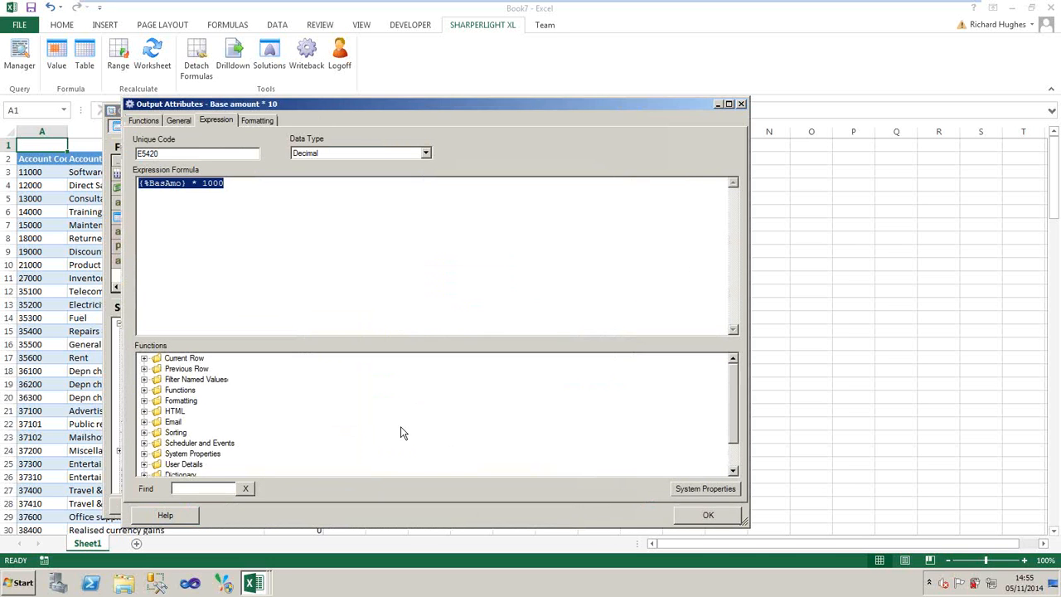
{"action": "left_click", "coordinate": [144, 391]}
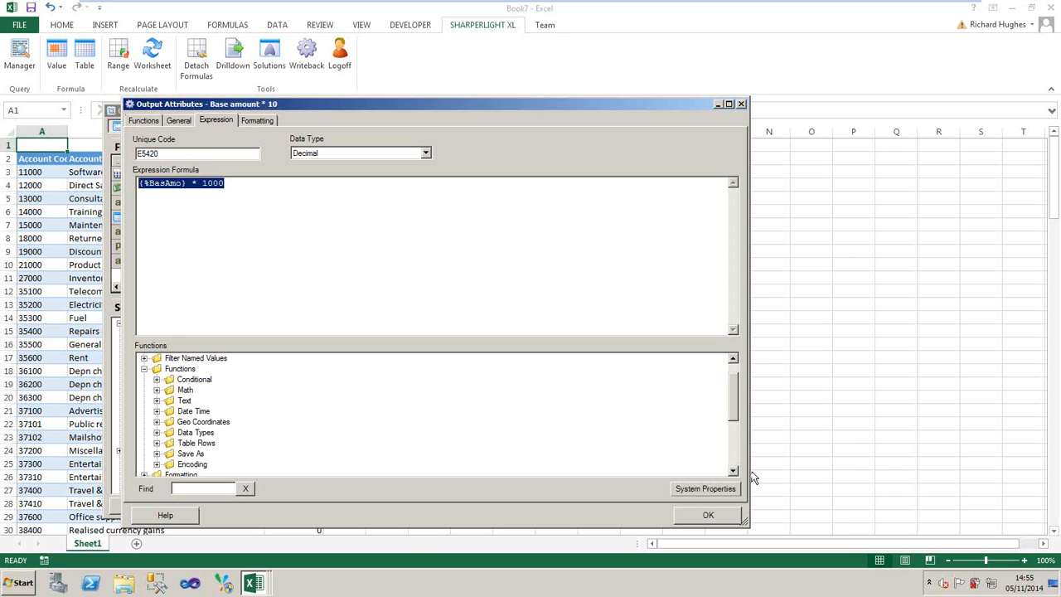
{"action": "scroll", "coordinate": [735, 473], "scroll_direction": "down", "scroll_amount": 1}
{"action": "scroll", "coordinate": [734, 472], "scroll_direction": "down", "scroll_amount": 1}
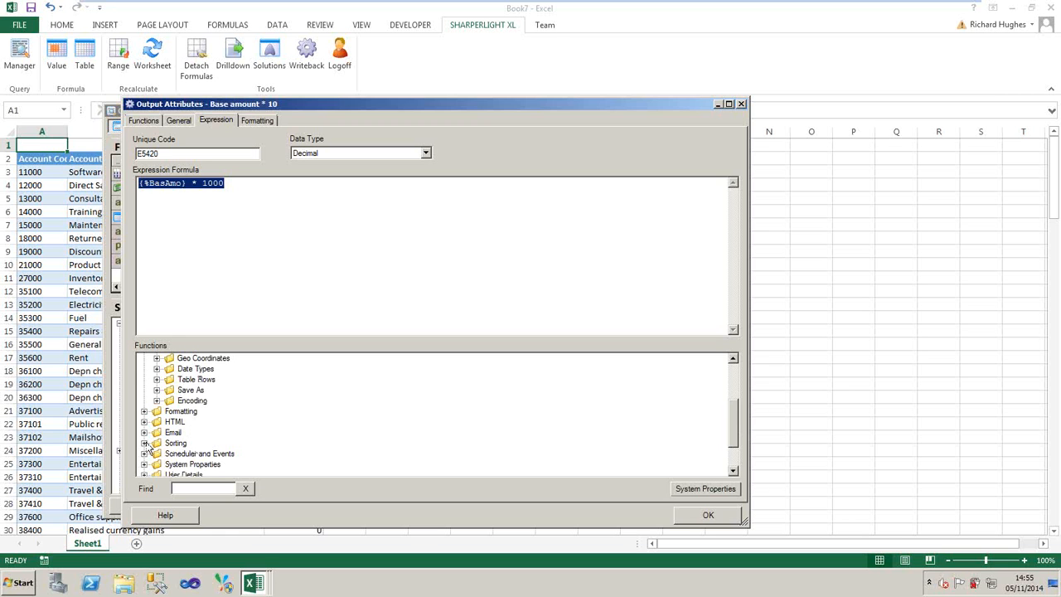
{"action": "left_click", "coordinate": [145, 433]}
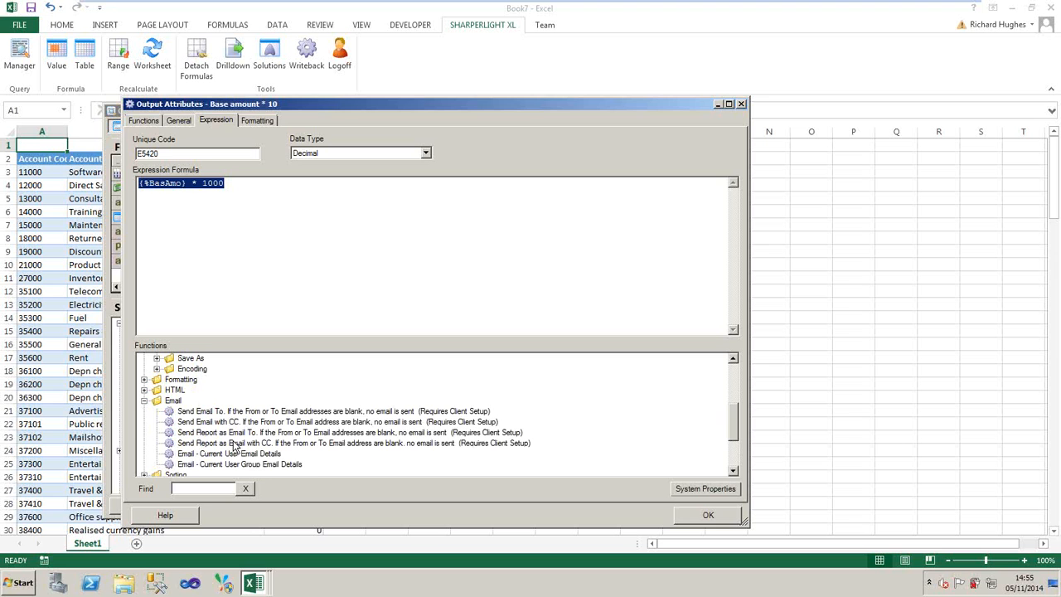
{"action": "left_click", "coordinate": [144, 401]}
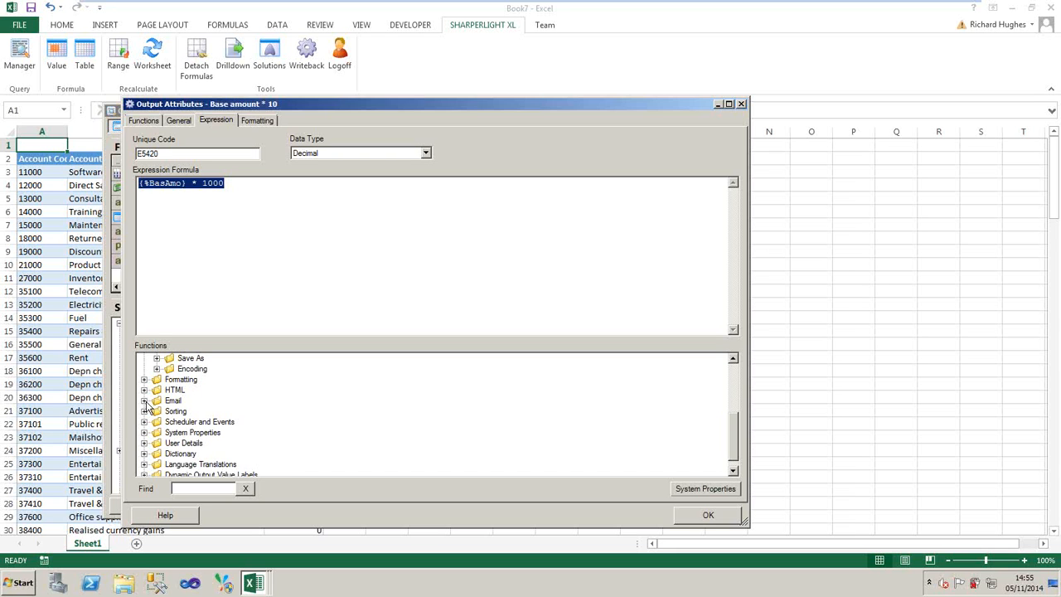
{"action": "left_click", "coordinate": [145, 422]}
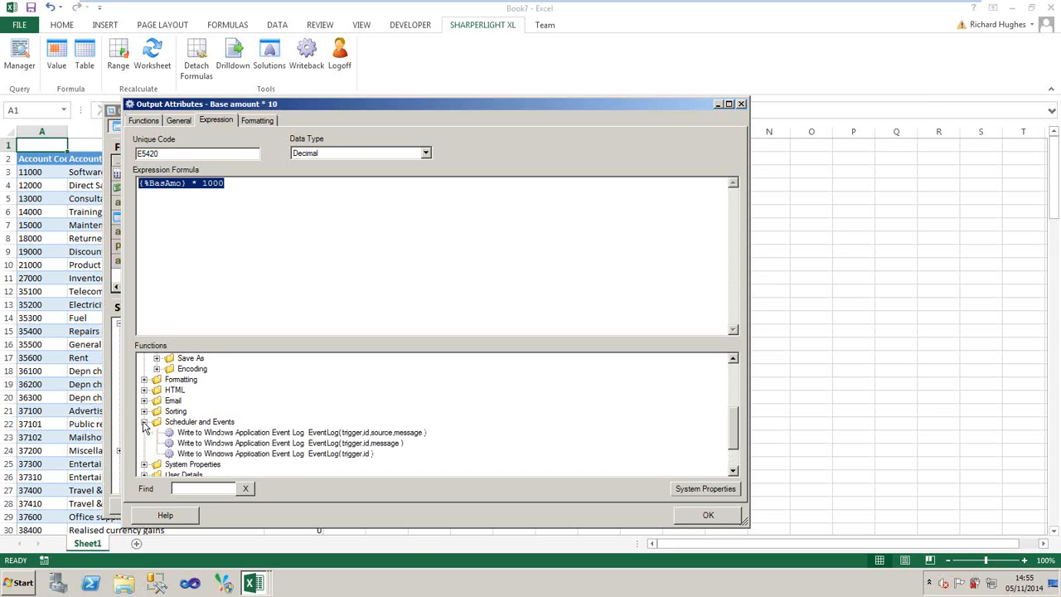
{"action": "left_click", "coordinate": [144, 422]}
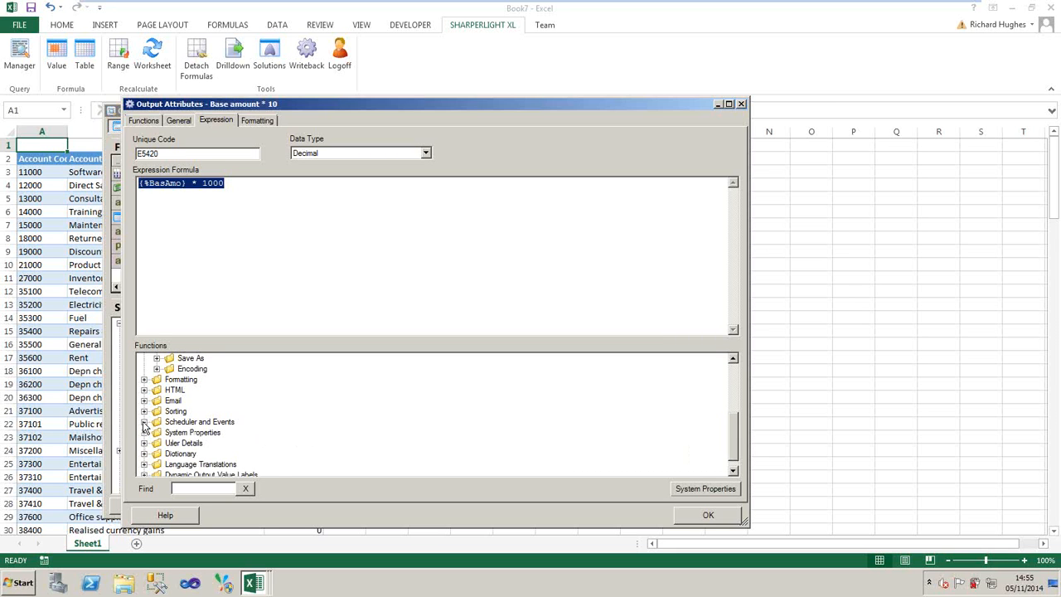
{"action": "left_click", "coordinate": [737, 381]}
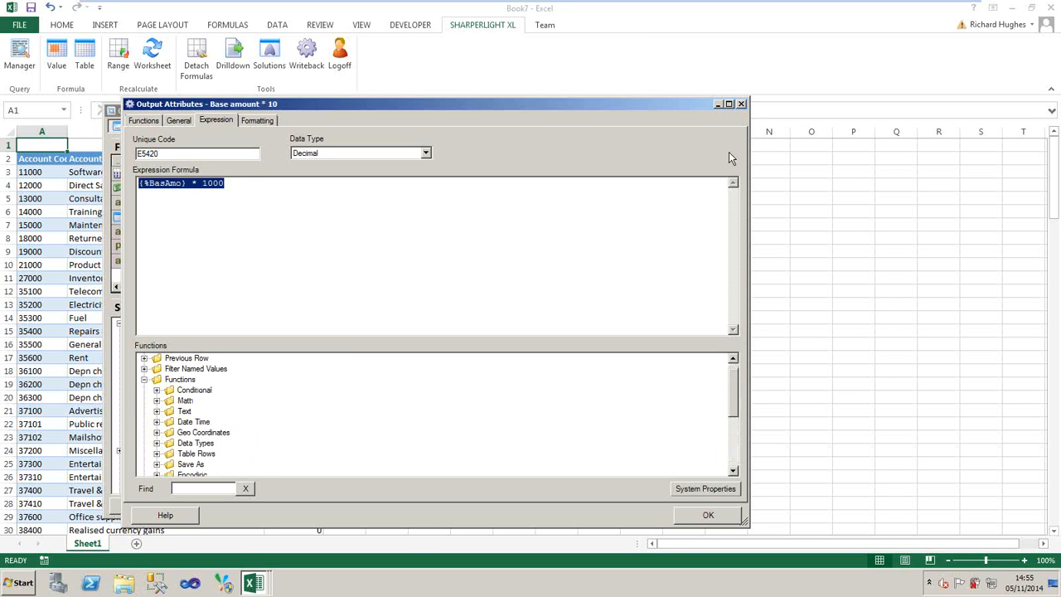
{"action": "left_click", "coordinate": [741, 104]}
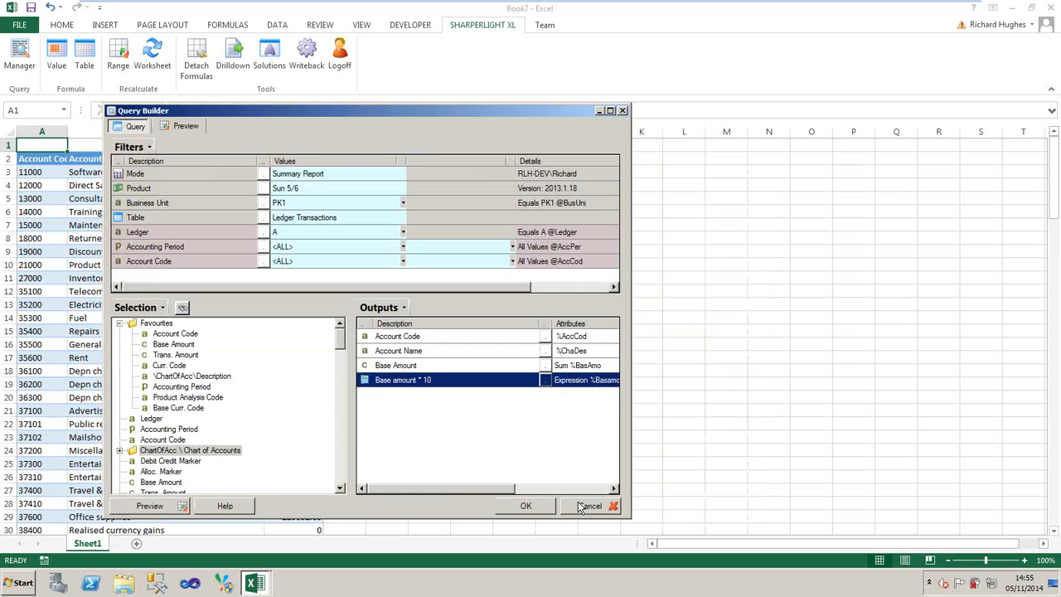
{"action": "left_click", "coordinate": [580, 507]}
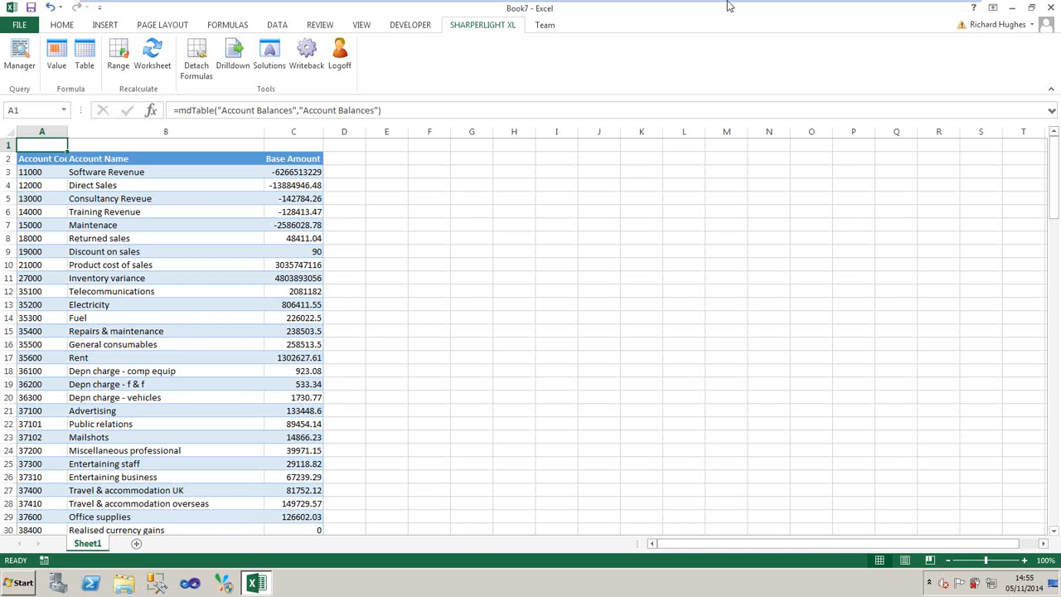
- Switch to the presentation slide show and advance to the Questions & Answers slide
{"action": "key", "text": "alt+Tab"}
{"action": "left_click", "coordinate": [613, 357]}
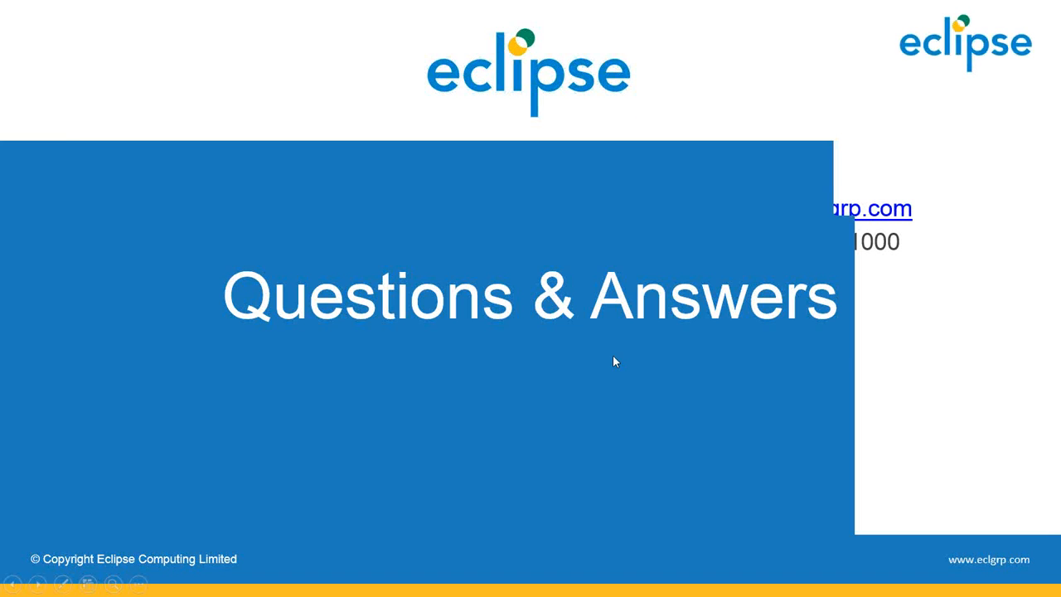